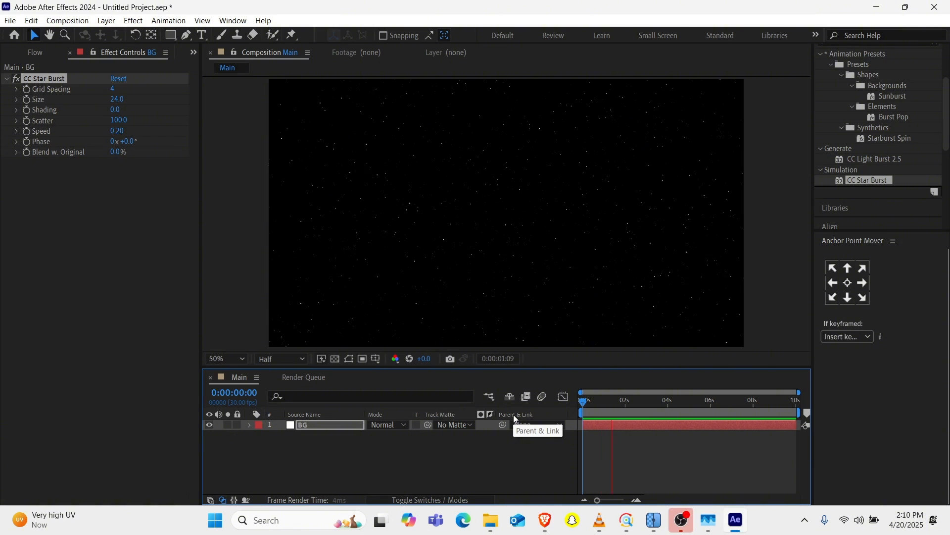
Step: Stop the preview and add a new camera layer to the Main composition
{"action": "key", "text": "space"}
{"action": "left_click", "coordinate": [194, 52]}
{"action": "left_click", "coordinate": [219, 73]}
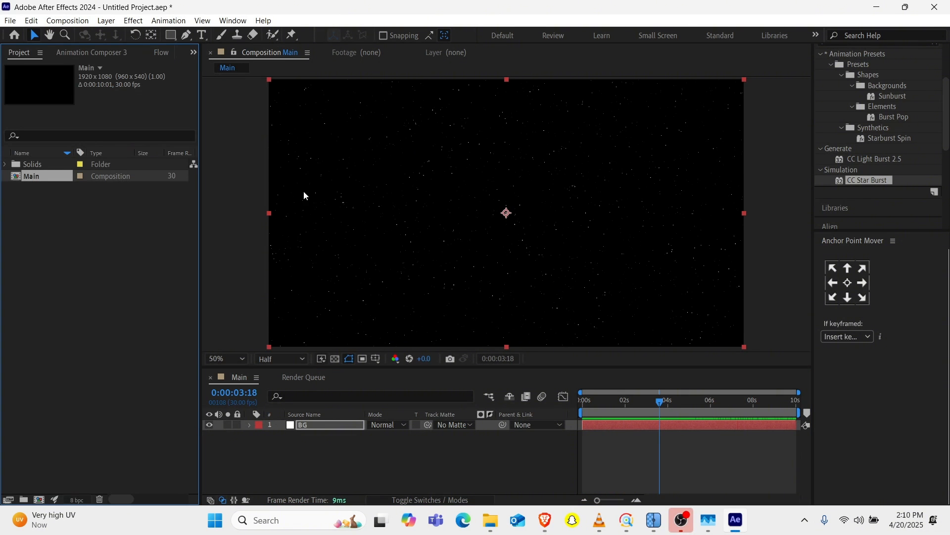
{"action": "key", "text": "g"}
{"action": "right_click", "coordinate": [320, 445]}
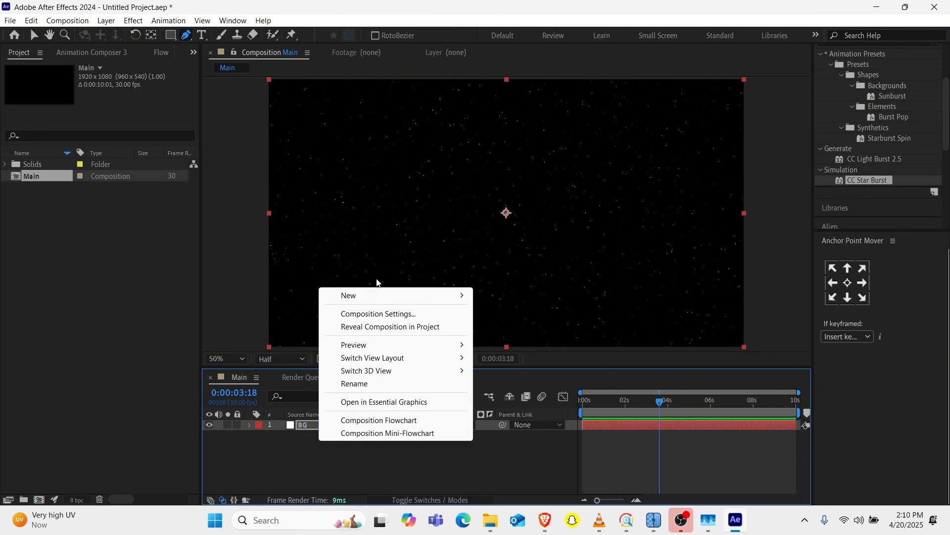
{"action": "mouse_move", "coordinate": [378, 295]}
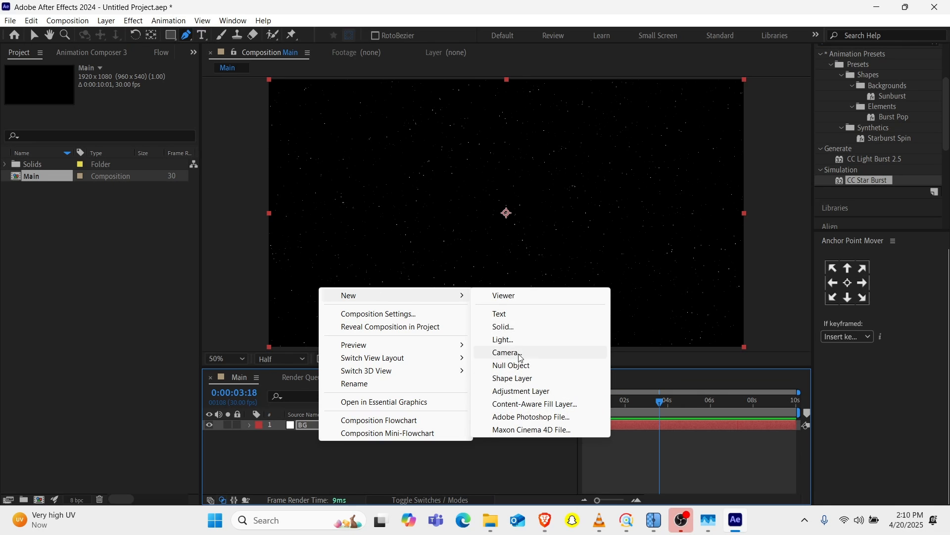
{"action": "left_click", "coordinate": [508, 353]}
{"action": "left_click", "coordinate": [603, 390]}
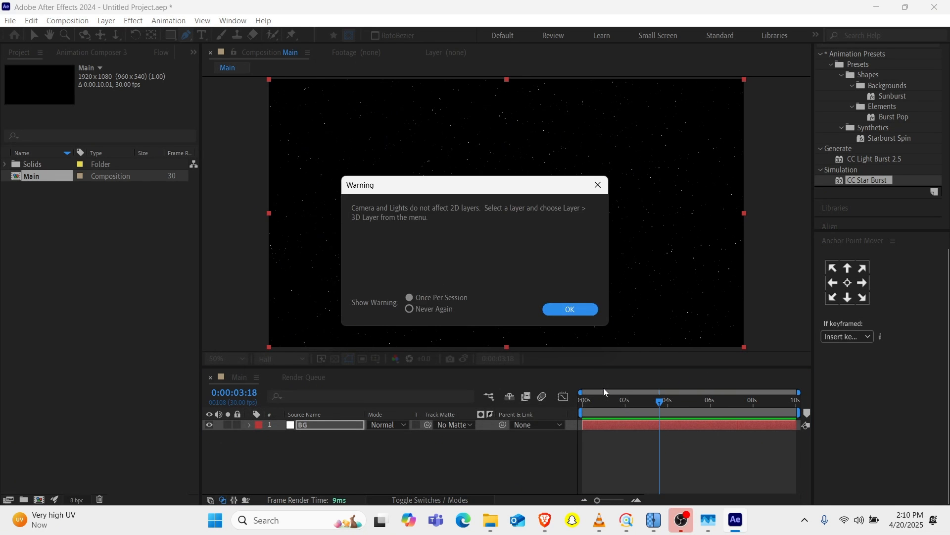
{"action": "left_click", "coordinate": [570, 309]}
Step: Create an orbit null for Camera 1
{"action": "right_click", "coordinate": [308, 424]}
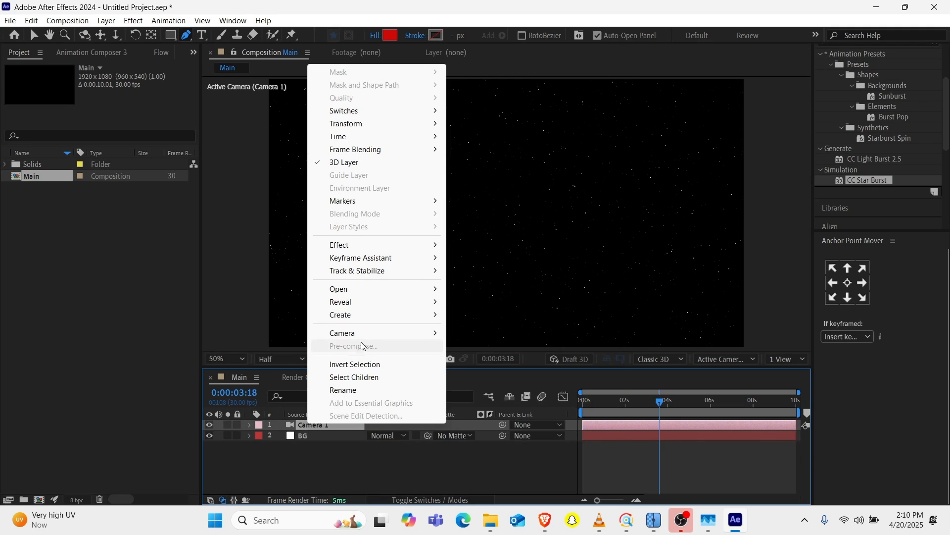
{"action": "mouse_move", "coordinate": [362, 333]}
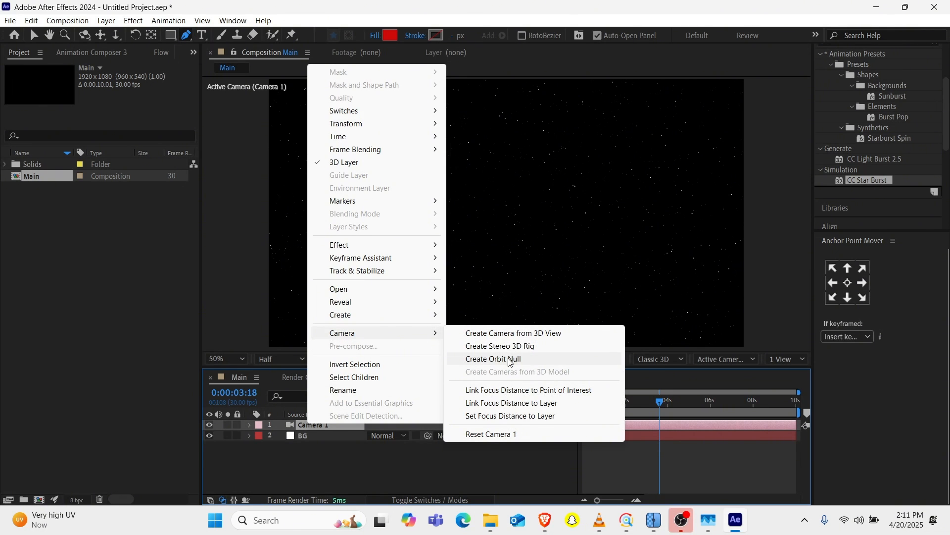
{"action": "left_click", "coordinate": [510, 360]}
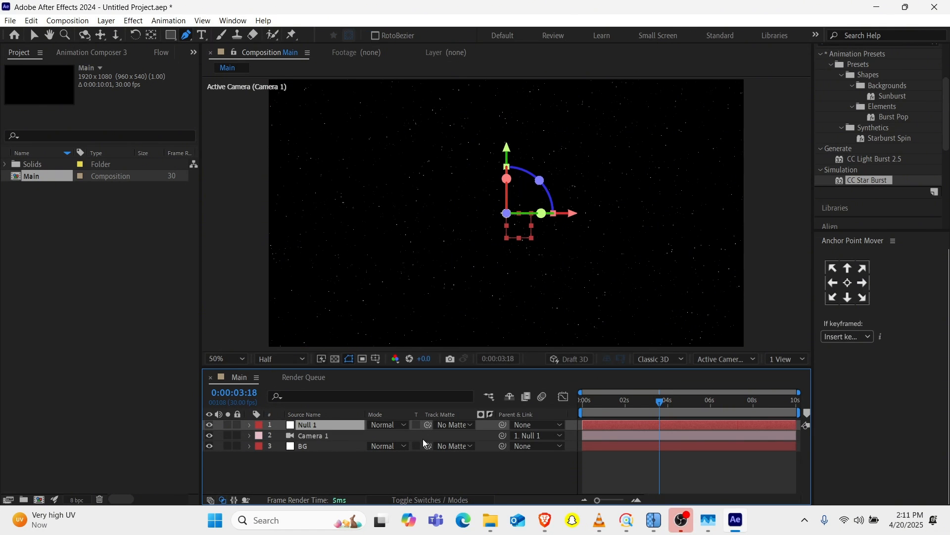
Step: Turn the BG layer into a 3D layer
{"action": "left_click", "coordinate": [308, 447]}
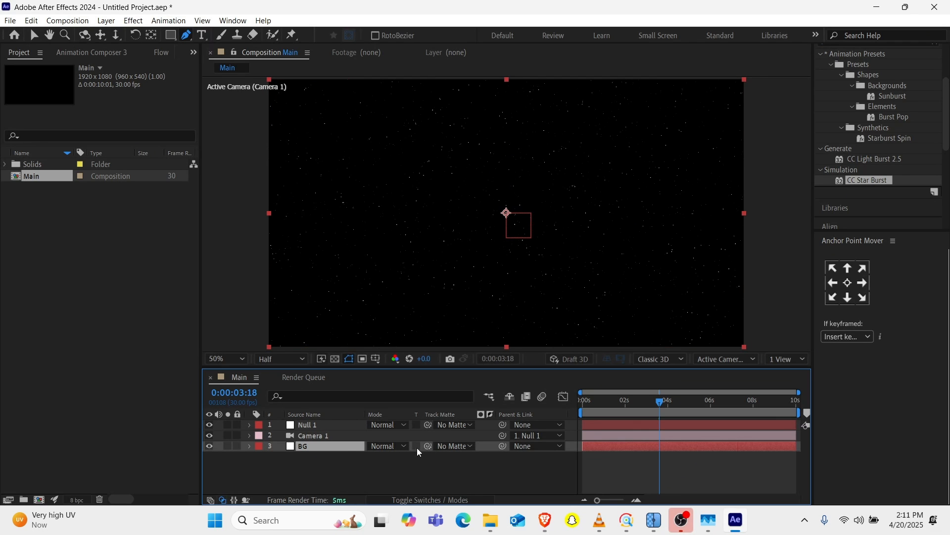
{"action": "left_click", "coordinate": [467, 500]}
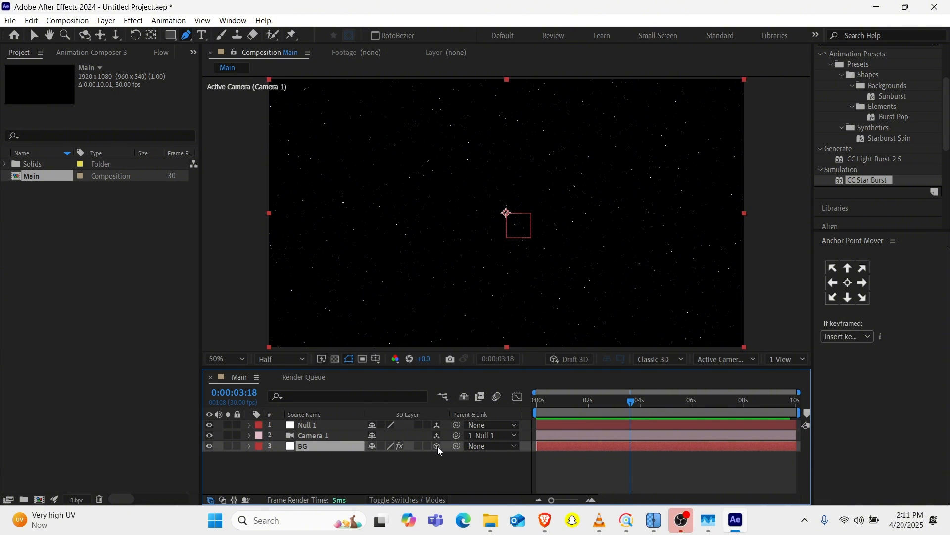
{"action": "left_click", "coordinate": [437, 446]}
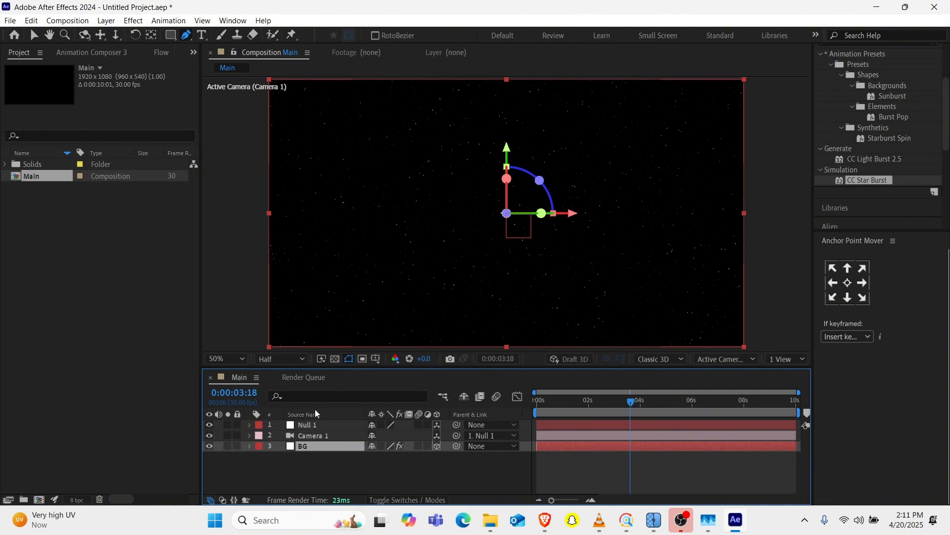
Step: Switch to two views and move the BG layer about 1740 px away from the camera along Z in the Top view
{"action": "left_click", "coordinate": [788, 358]}
{"action": "left_click", "coordinate": [798, 386]}
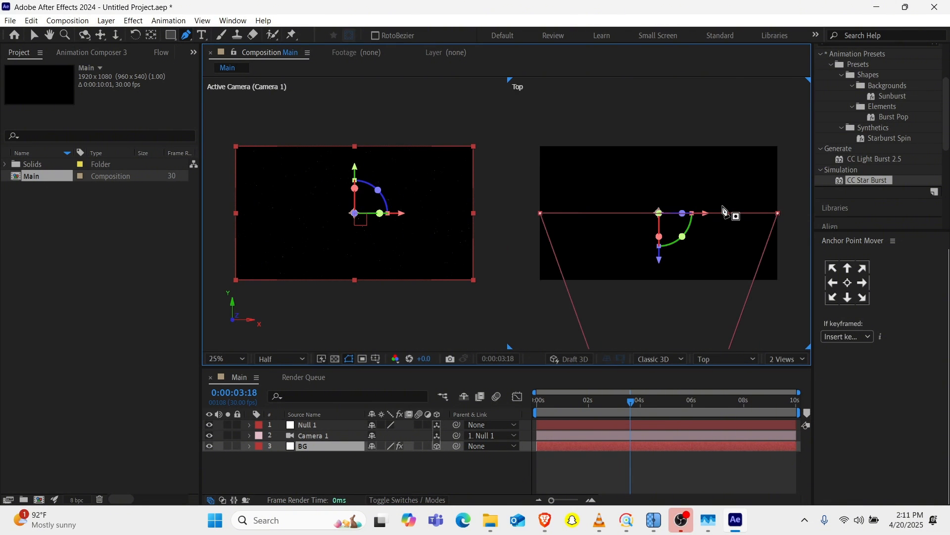
{"action": "key", "text": "v"}
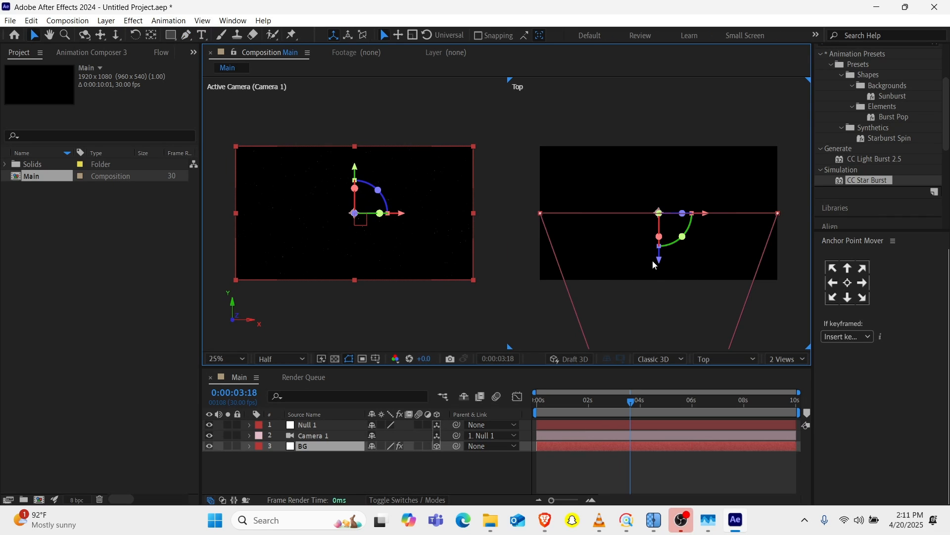
{"action": "left_click_drag", "start_coordinate": [662, 285], "coordinate": [659, 106]}
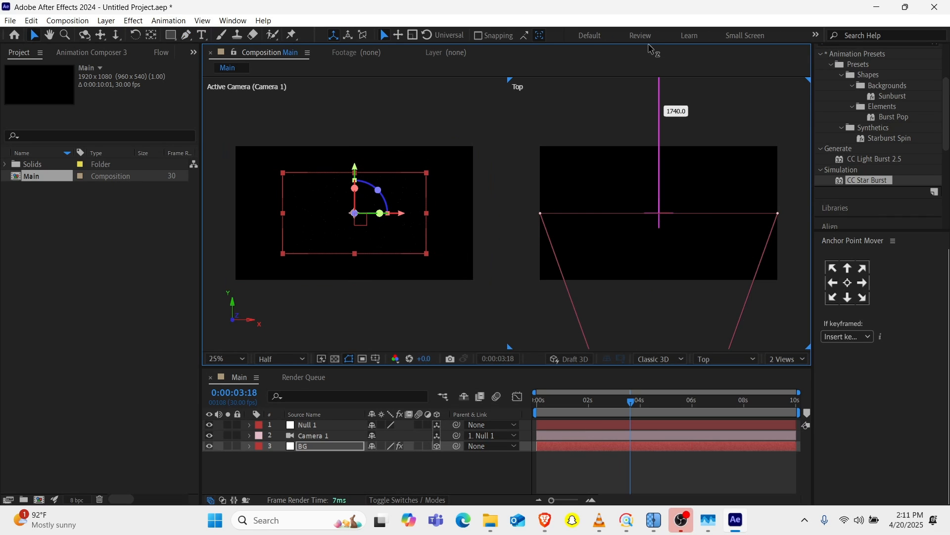
Step: Scale the BG layer uniformly to 208% so it covers the frame, and return to a single view
{"action": "left_click", "coordinate": [313, 449]}
{"action": "key", "text": "s"}
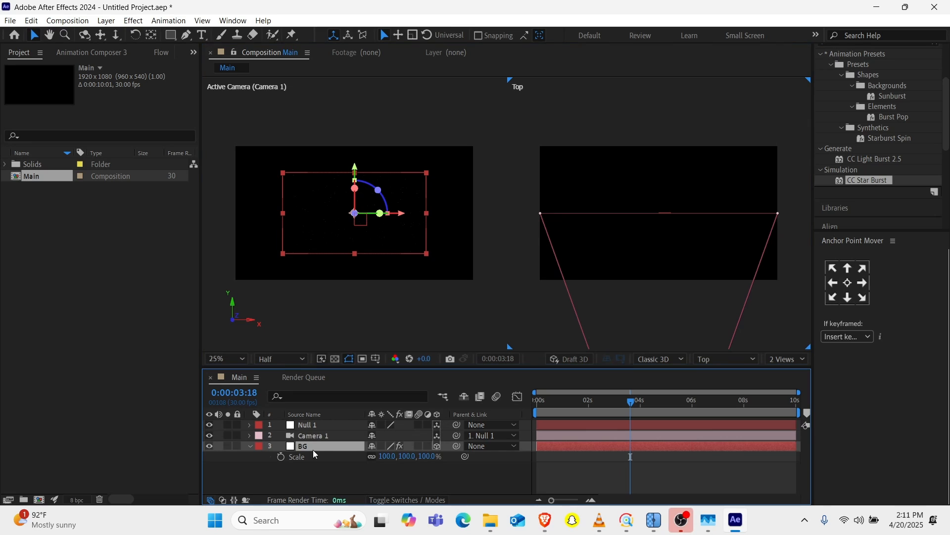
{"action": "left_click_drag", "start_coordinate": [389, 455], "coordinate": [466, 466]}
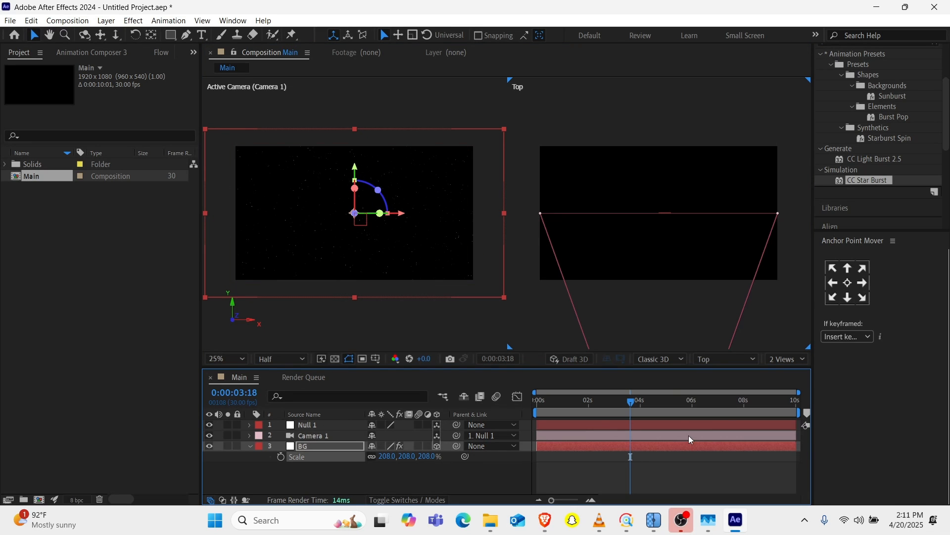
{"action": "left_click", "coordinate": [786, 358]}
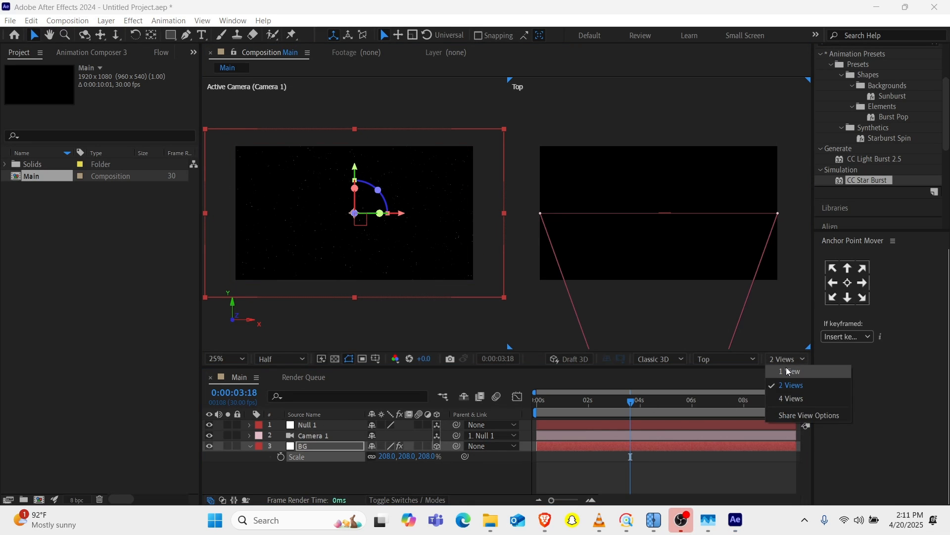
{"action": "left_click", "coordinate": [788, 366]}
{"action": "key", "text": "period"}
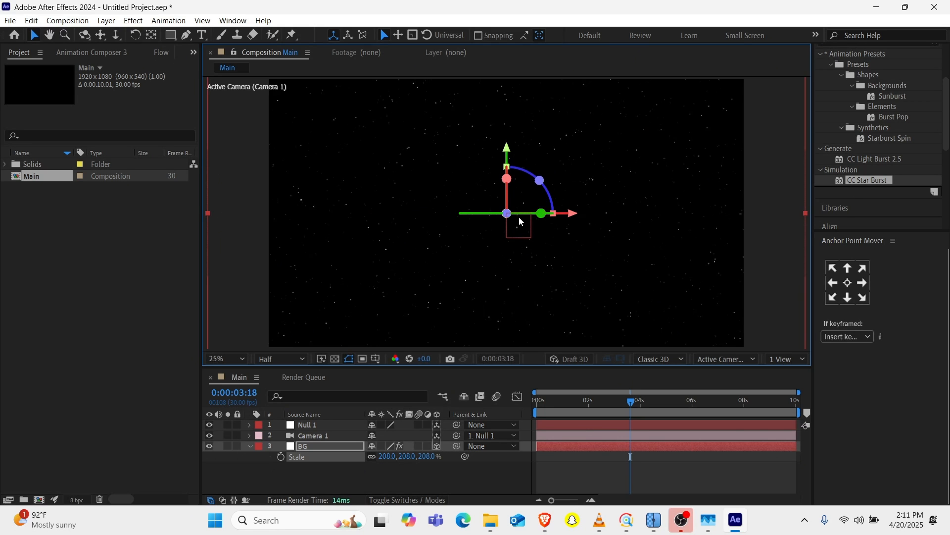
Step: Set the Pen tool to draw shapes with no fill and a white FFFFFF stroke, with no layer selected
{"action": "scroll", "coordinate": [518, 218], "scroll_direction": "down", "scroll_amount": 1}
{"action": "left_click", "coordinate": [349, 273]}
{"action": "left_click", "coordinate": [186, 36]}
{"action": "left_click", "coordinate": [375, 36]}
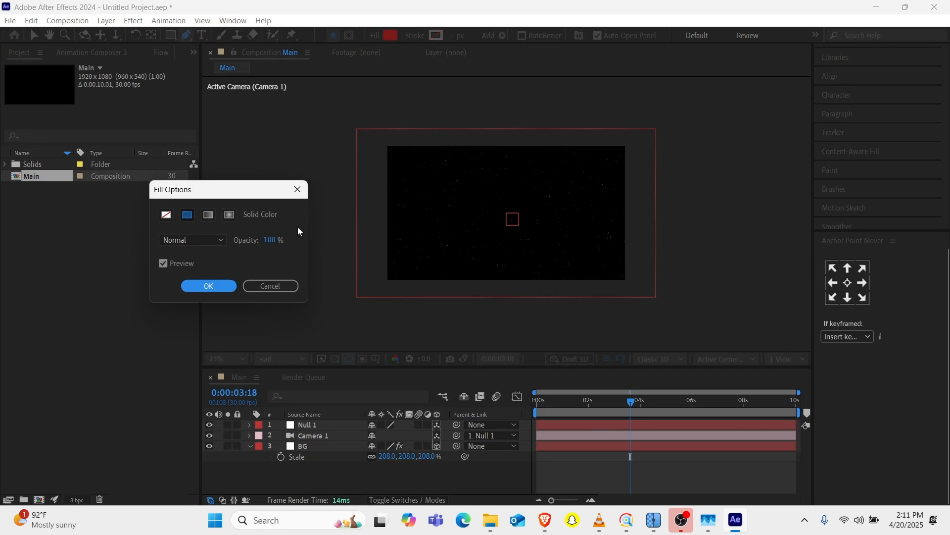
{"action": "left_click", "coordinate": [166, 214]}
{"action": "left_click", "coordinate": [208, 284]}
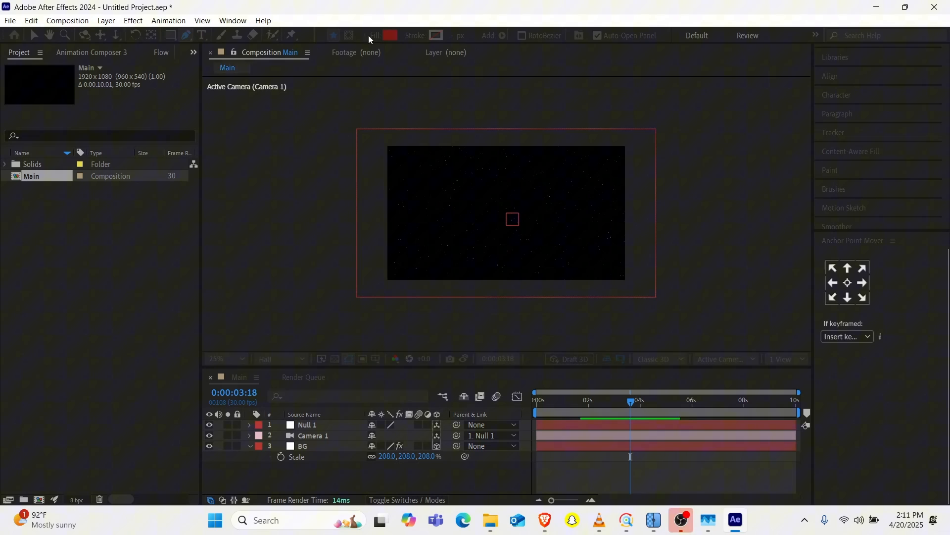
{"action": "left_click", "coordinate": [435, 35]}
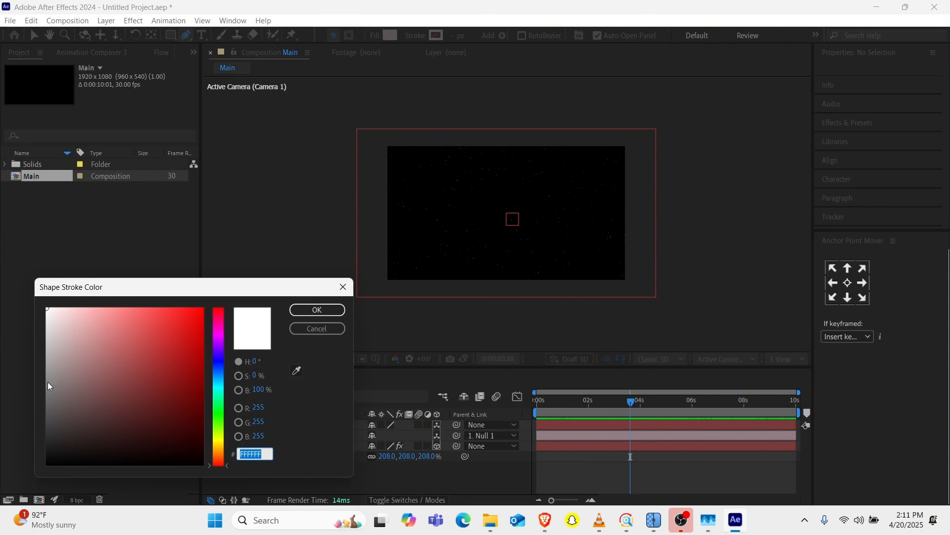
{"action": "left_click", "coordinate": [317, 310]}
Step: Draw a straight horizontal line across the middle of the frame and place it as a 3D layer directly below Camera 1
{"action": "left_click", "coordinate": [388, 213]}
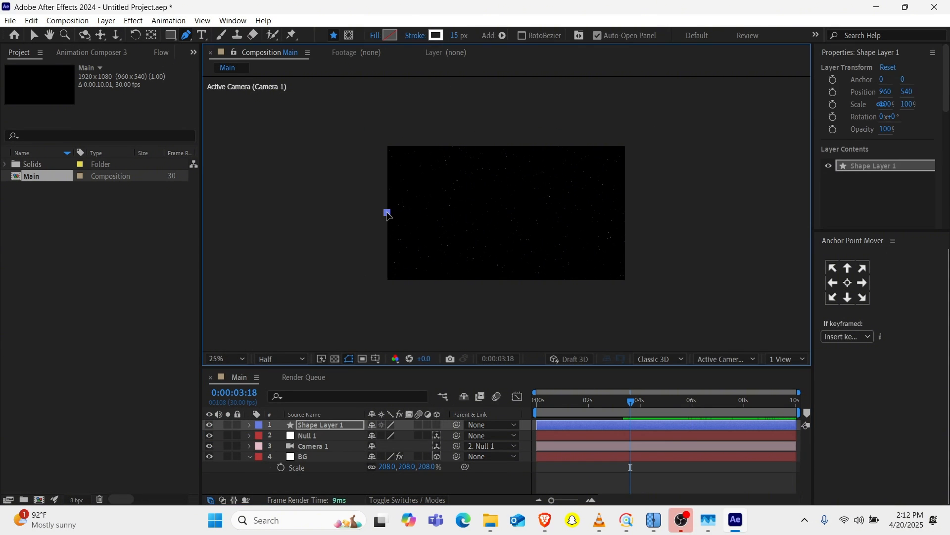
{"action": "left_click", "coordinate": [630, 212]}
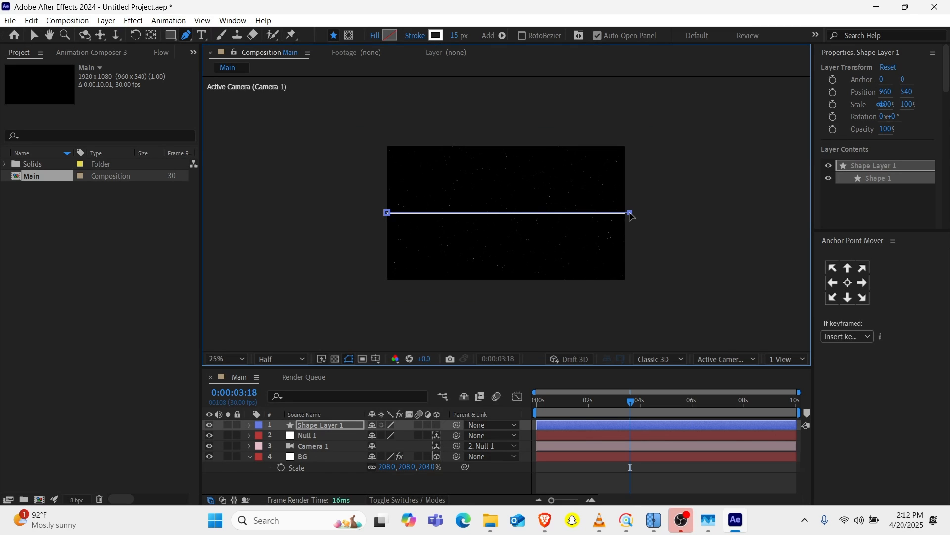
{"action": "left_click_drag", "start_coordinate": [310, 425], "coordinate": [311, 455]}
{"action": "left_click", "coordinate": [437, 446]}
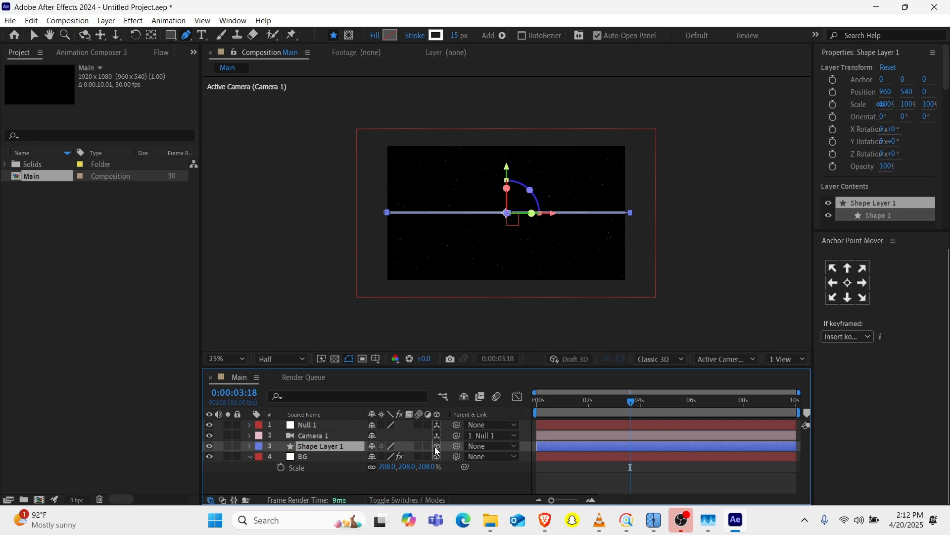
Step: Search the effects for "rough" and apply Roughen Edges to Shape Layer 1
{"action": "key", "text": "ctrl+5"}
{"action": "left_click", "coordinate": [862, 121]}
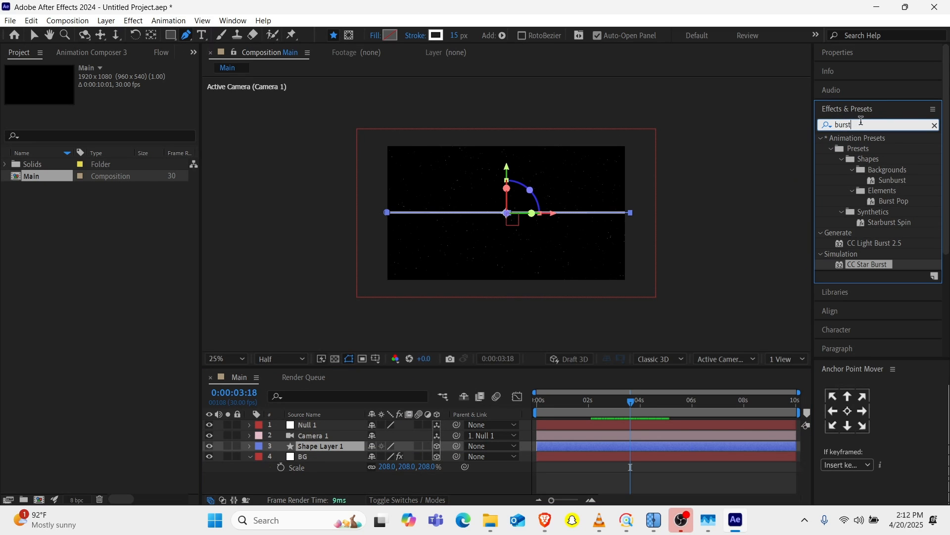
{"action": "key", "text": "BackSpace"}
{"action": "key", "text": "BackSpace"}
{"action": "key", "text": "BackSpace"}
{"action": "key", "text": "BackSpace"}
{"action": "key", "text": "BackSpace"}
{"action": "type", "text": "rough"}
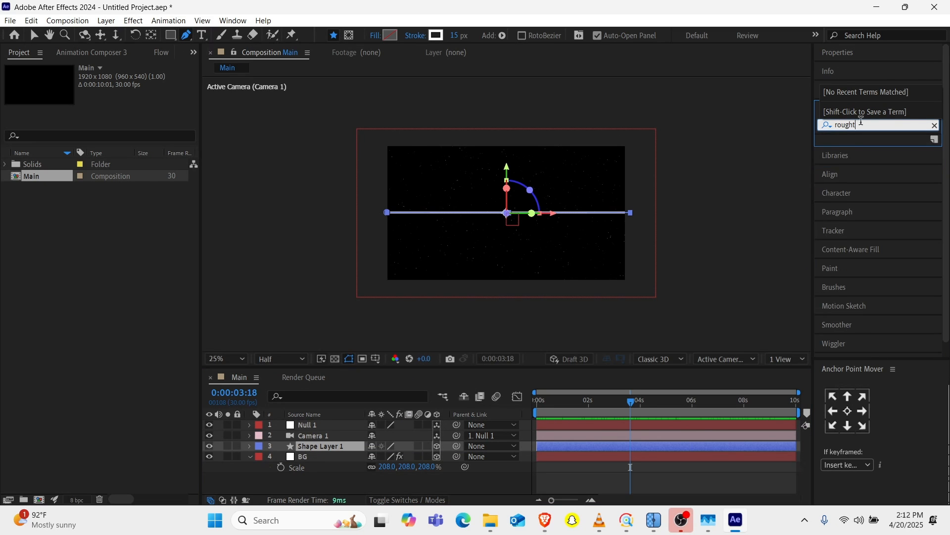
{"action": "left_click_drag", "start_coordinate": [884, 150], "coordinate": [343, 447]}
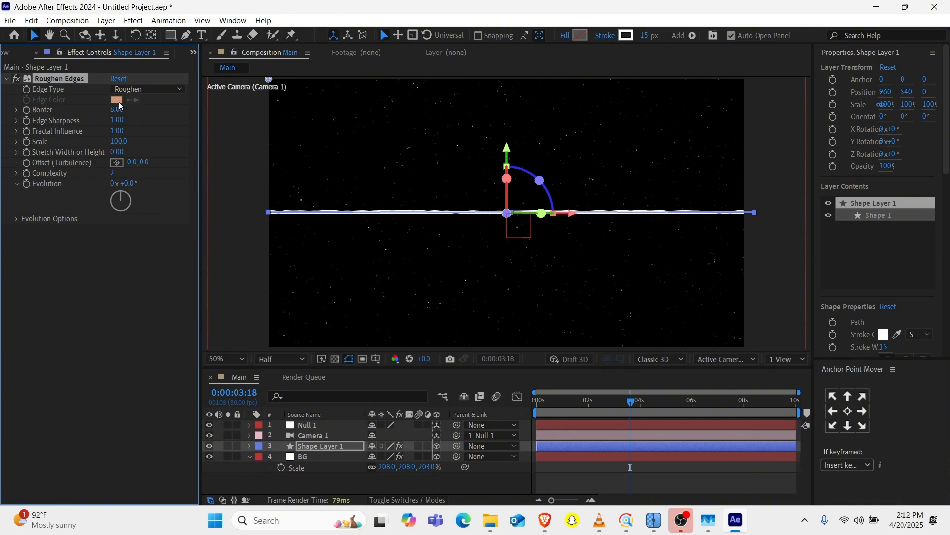
Step: Set the line's Roughen Edges border to 2.20 and its edge sharpness to 1.07
{"action": "left_click_drag", "start_coordinate": [119, 110], "coordinate": [120, 156]}
{"action": "left_click", "coordinate": [351, 484]}
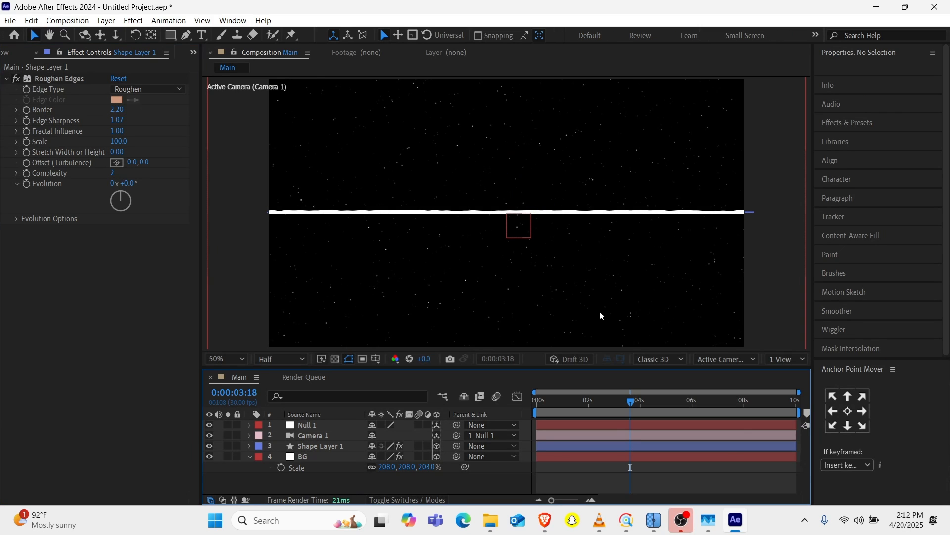
Step: Add Trim Paths to Shape Layer 1 and expand its properties
{"action": "left_click", "coordinate": [308, 445]}
{"action": "left_click", "coordinate": [249, 447]}
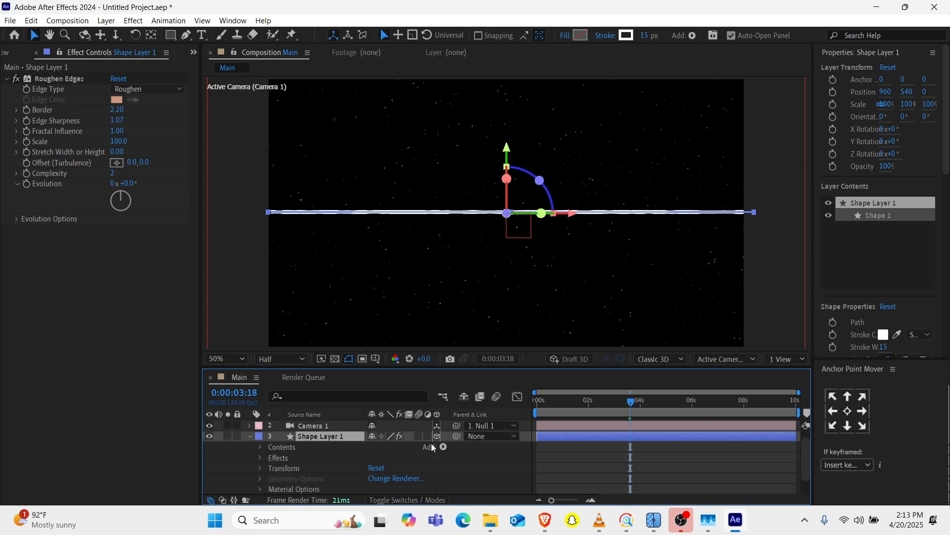
{"action": "left_click", "coordinate": [443, 447]}
{"action": "left_click", "coordinate": [440, 370]}
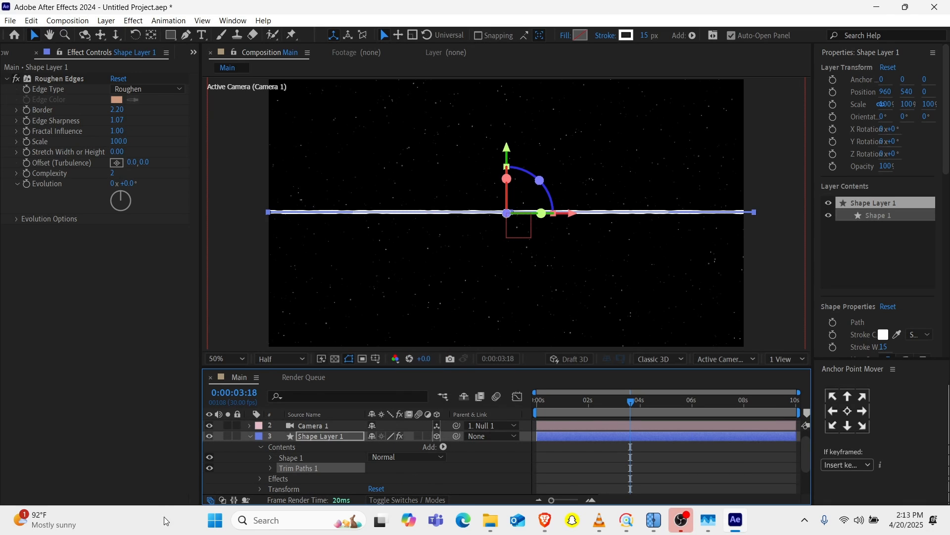
{"action": "left_click", "coordinate": [271, 468]}
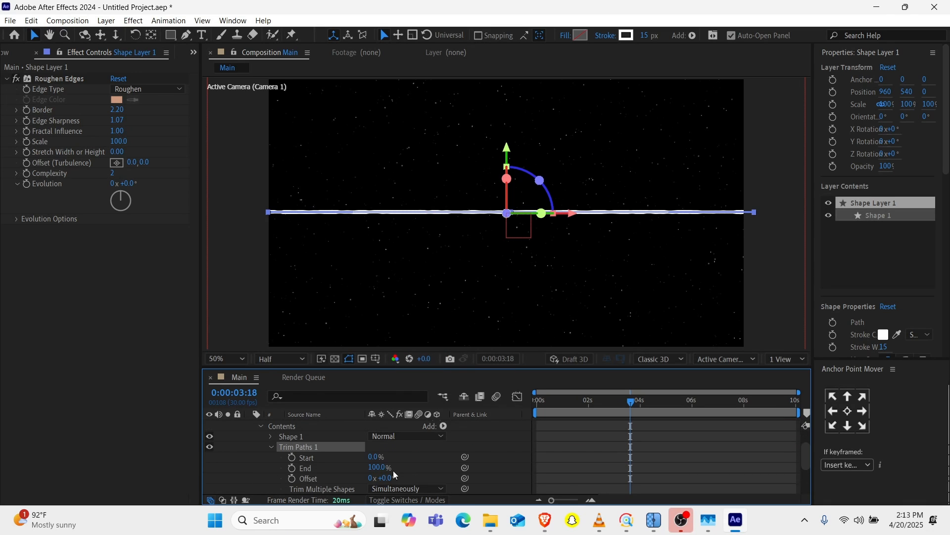
Step: Keyframe the Trim Paths End from 0% shortly before the 3-second mark to 100% at 0:00:03:18
{"action": "left_click_drag", "start_coordinate": [381, 468], "coordinate": [315, 479]}
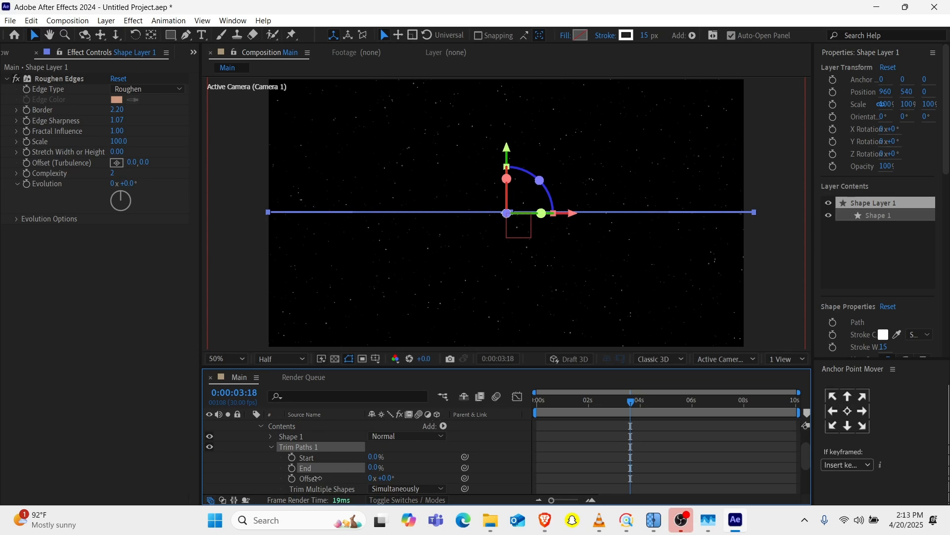
{"action": "left_click", "coordinate": [293, 468]}
{"action": "left_click_drag", "start_coordinate": [631, 468], "coordinate": [608, 469]}
{"action": "left_click", "coordinate": [373, 467]}
{"action": "type", "text": "100"}
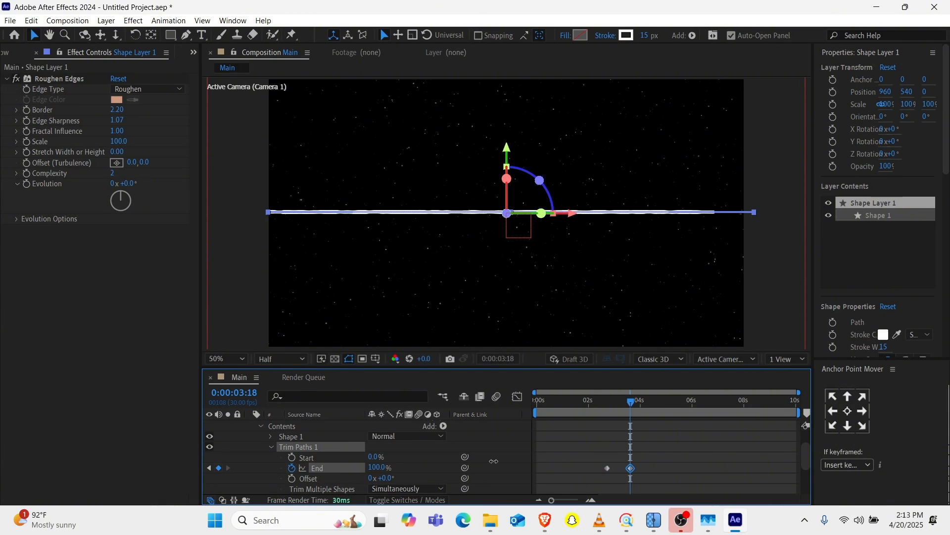
{"action": "key", "text": "Return"}
Step: Apply the Flow easing curve 0.86, 0.23, 0.12, 0.72 to both Trim Paths End keyframes
{"action": "left_click", "coordinate": [194, 52]}
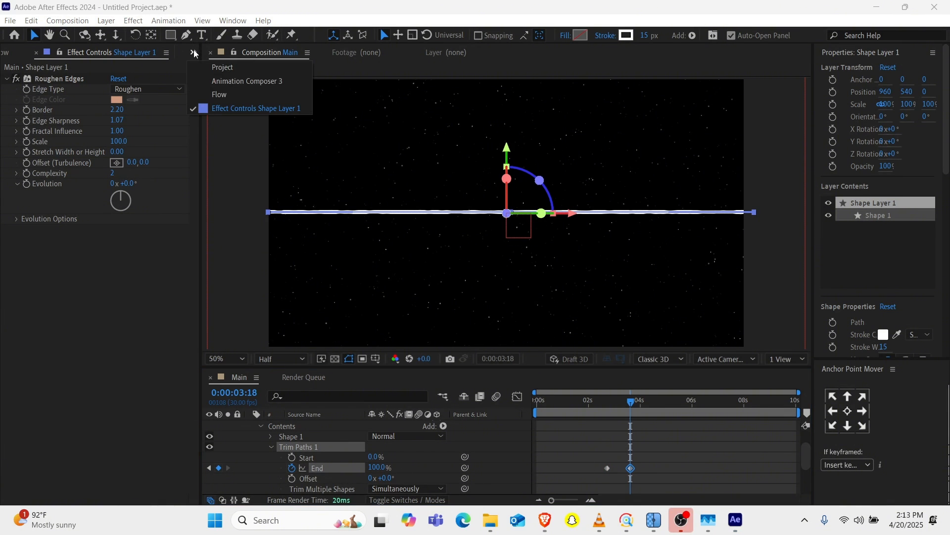
{"action": "left_click", "coordinate": [221, 93]}
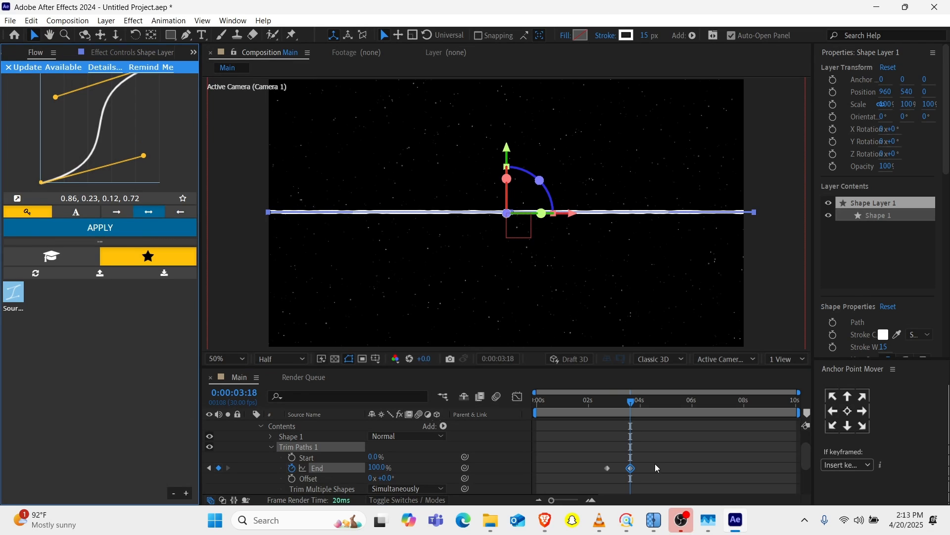
{"action": "left_click_drag", "start_coordinate": [656, 465], "coordinate": [585, 475]}
{"action": "left_click", "coordinate": [124, 236]}
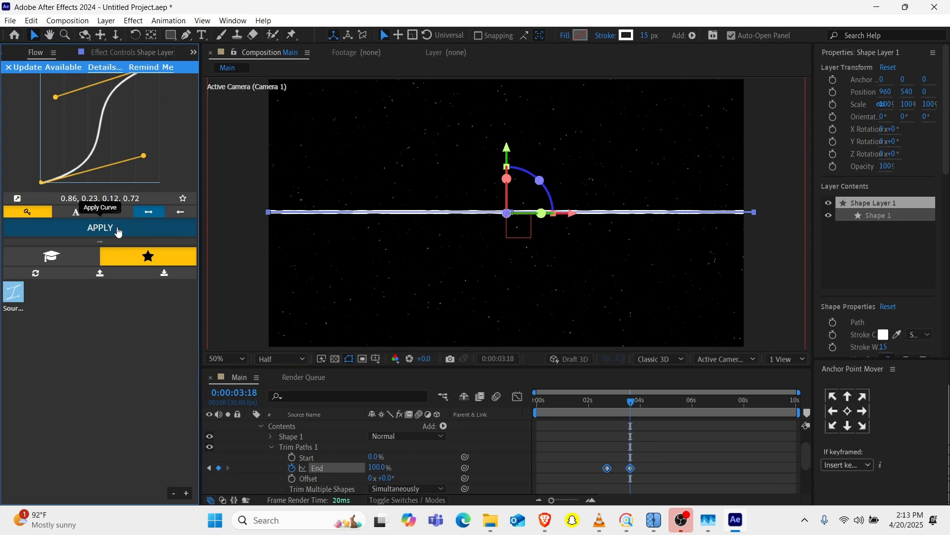
Step: Dismiss the Flow update notice and preview the line's draw-on animation from 0:00:01:22
{"action": "left_click", "coordinate": [8, 67]}
{"action": "left_click", "coordinate": [584, 409]}
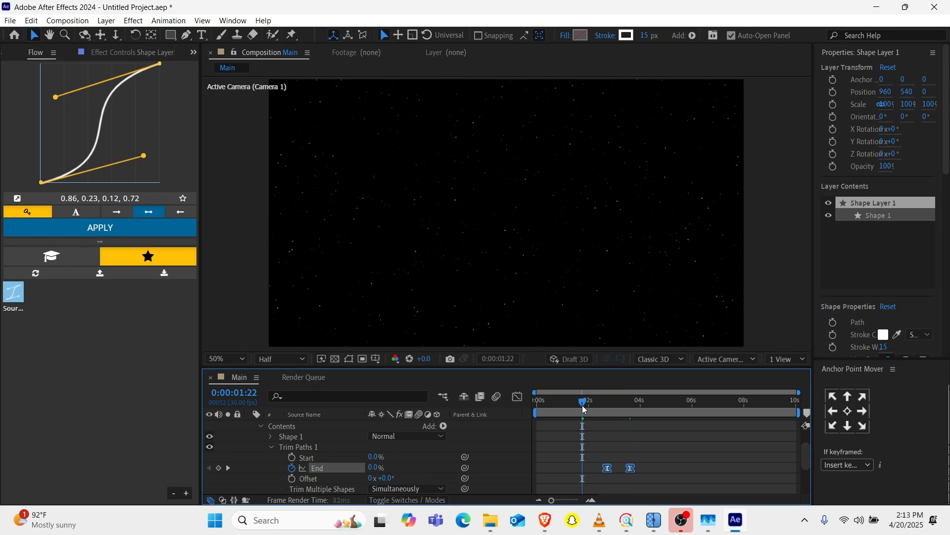
{"action": "key", "text": "space"}
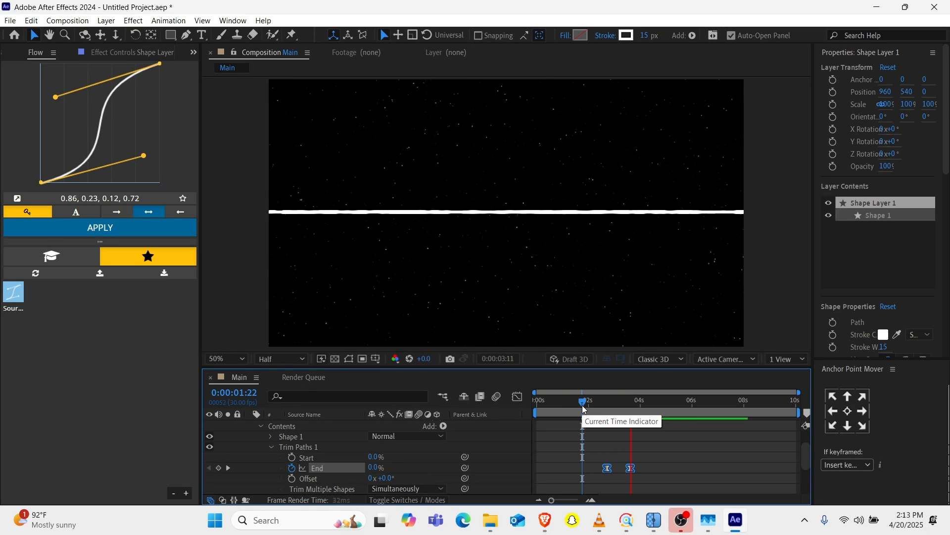
{"action": "left_click", "coordinate": [422, 214]}
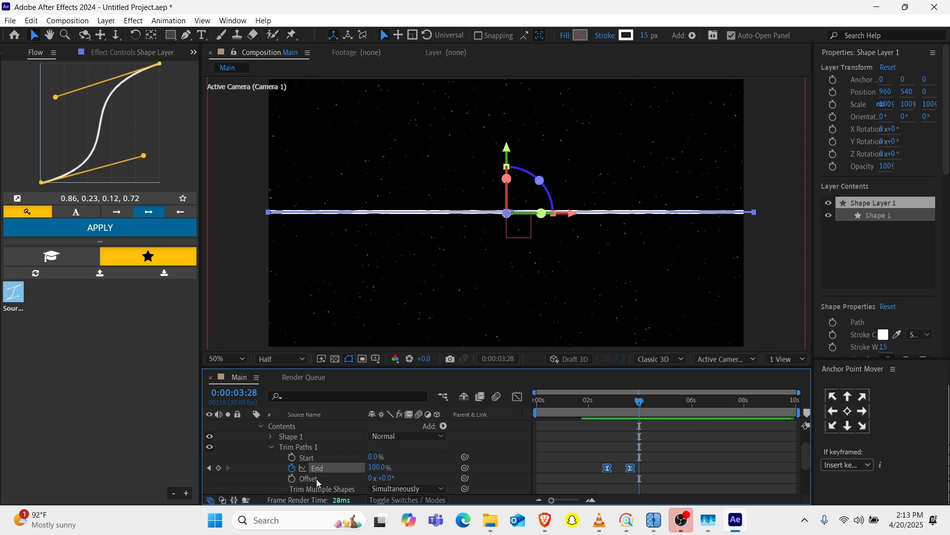
Step: Collapse the expanded properties of Shape Layer 1 and the BG layer in the timeline
{"action": "scroll", "coordinate": [250, 473], "scroll_direction": "up", "scroll_amount": 2}
{"action": "left_click", "coordinate": [251, 447]}
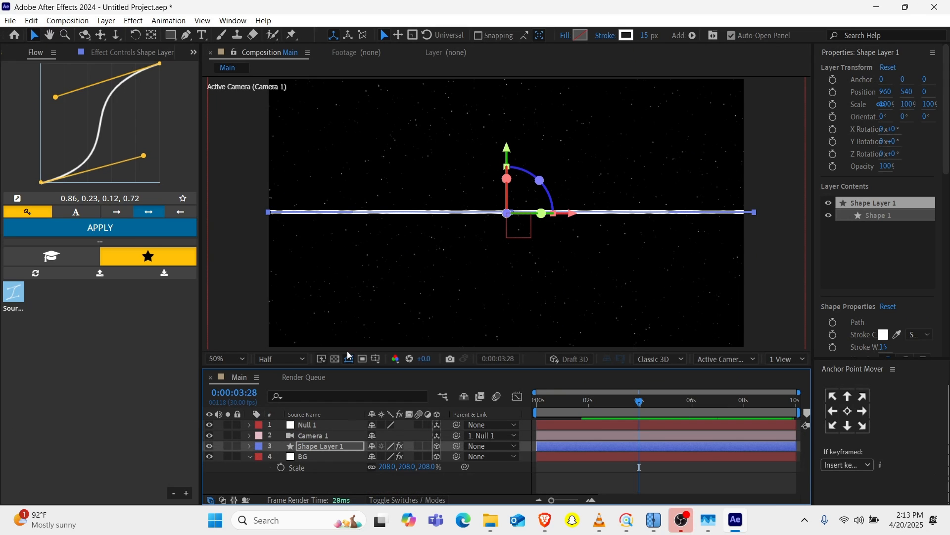
{"action": "left_click", "coordinate": [250, 458]}
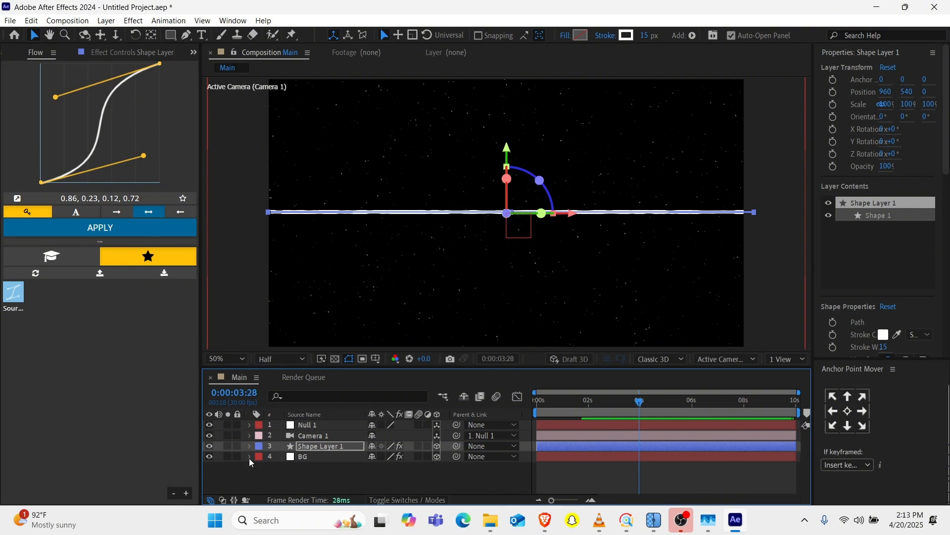
Step: Create a new composition from the Ted_upscayl PNG in the project and bring the whole image into view
{"action": "left_click", "coordinate": [192, 55]}
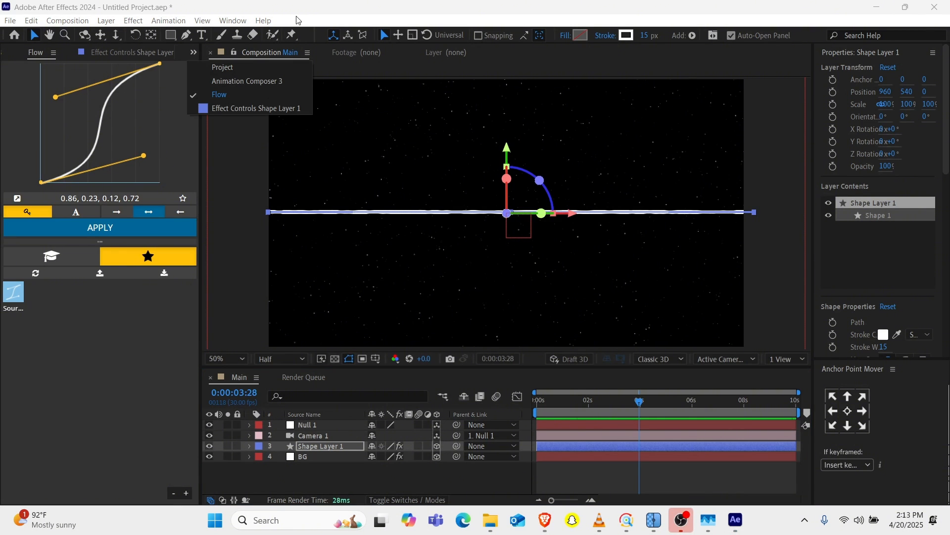
{"action": "left_click", "coordinate": [265, 67]}
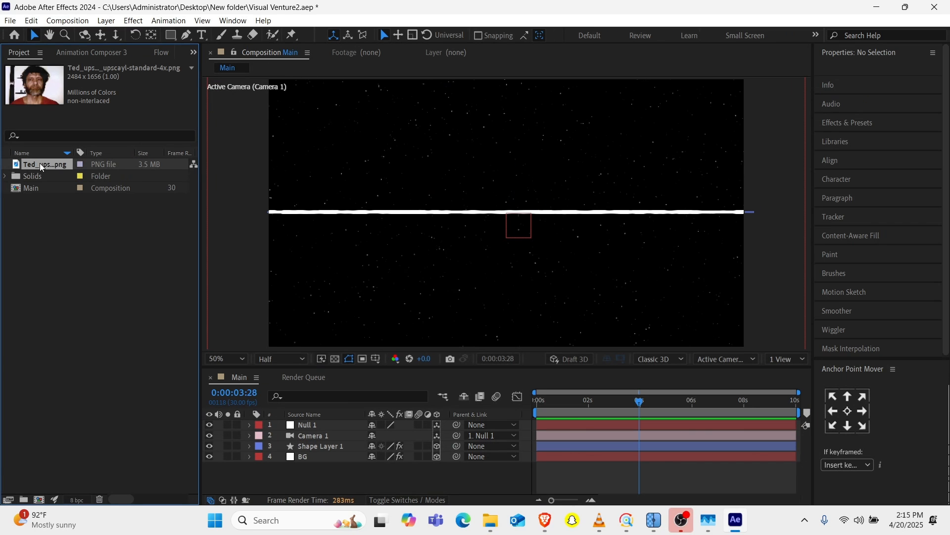
{"action": "left_click_drag", "start_coordinate": [37, 497], "coordinate": [39, 499]}
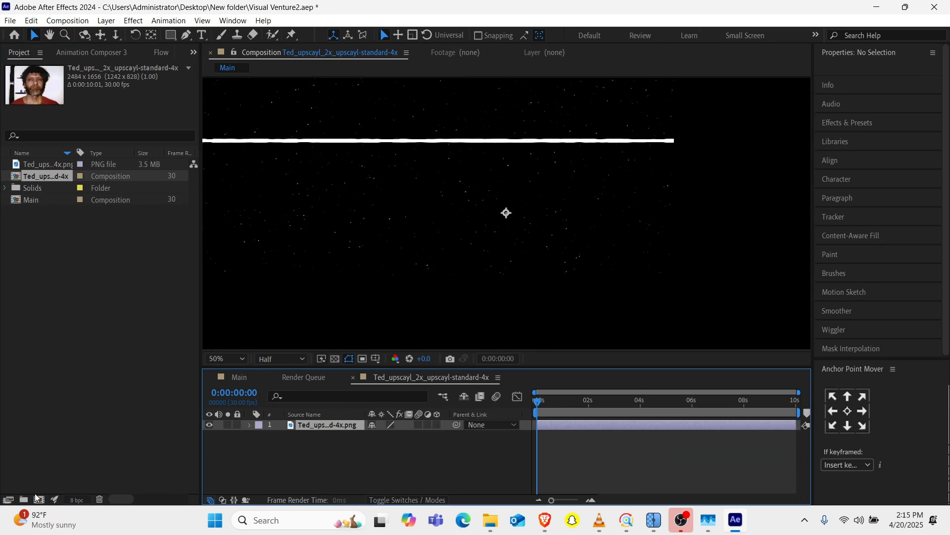
{"action": "scroll", "coordinate": [408, 210], "scroll_direction": "down", "scroll_amount": 2}
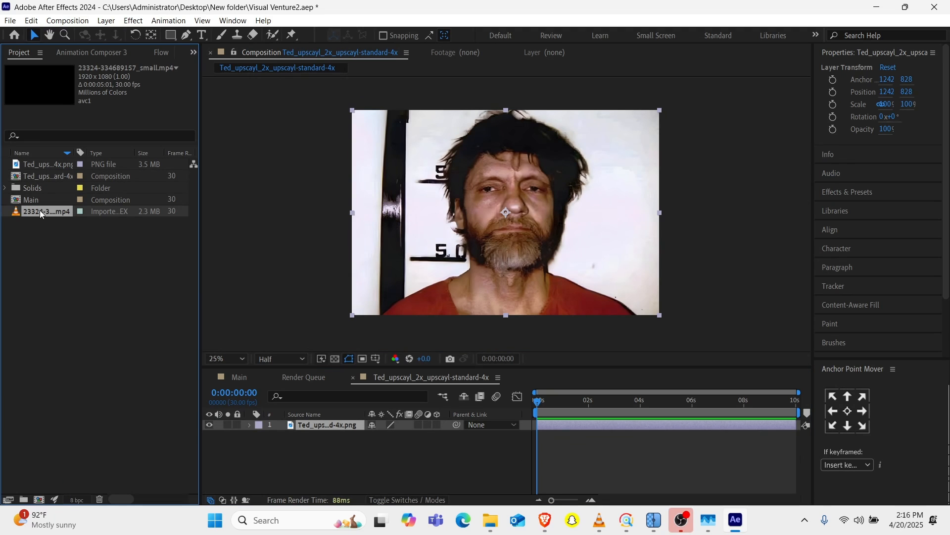
{"action": "left_click_drag", "start_coordinate": [47, 212], "coordinate": [308, 424]}
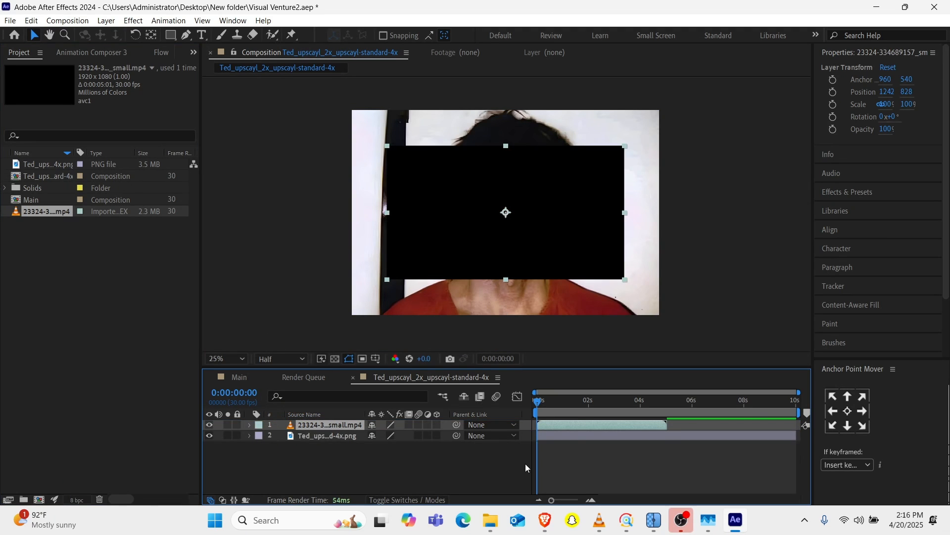
{"action": "mouse_move", "coordinate": [540, 402]}
{"action": "left_mouse_down"}
{"action": "mouse_move", "coordinate": [679, 400]}
{"action": "mouse_move", "coordinate": [554, 402]}
{"action": "left_mouse_up"}
{"action": "key", "text": "s"}
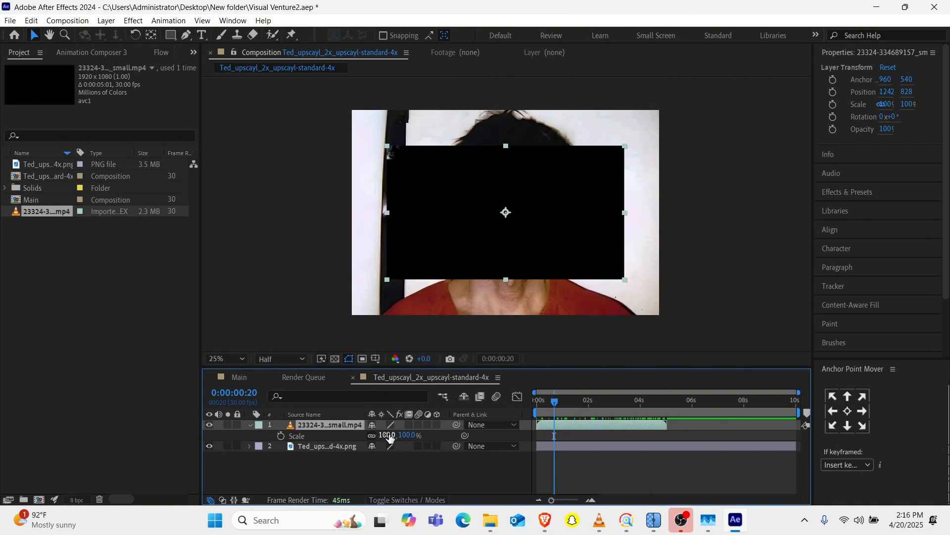
{"action": "left_click_drag", "start_coordinate": [388, 435], "coordinate": [428, 435]}
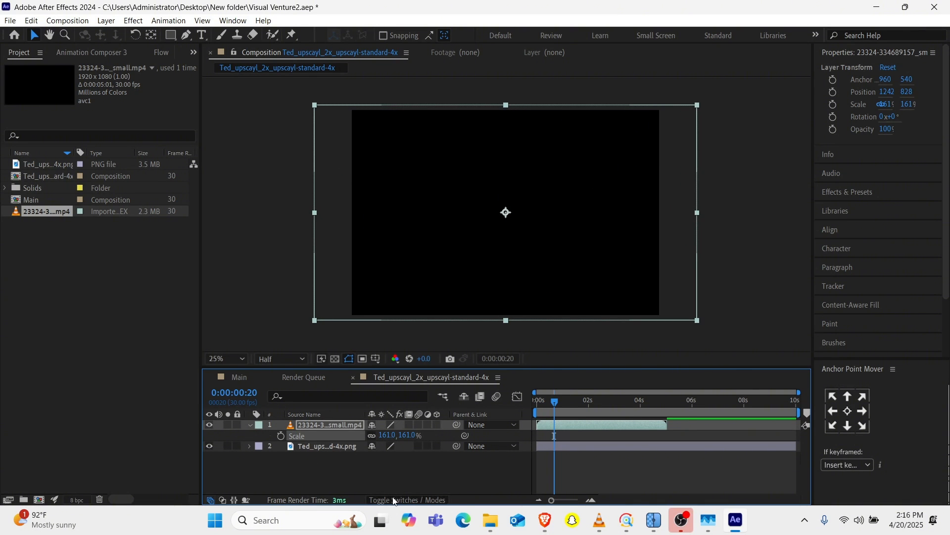
Step: Set the mp4 clip as the portrait layer's track matte and switch it to luma matte
{"action": "left_click", "coordinate": [416, 500]}
{"action": "left_click_drag", "start_coordinate": [428, 446], "coordinate": [348, 425]}
{"action": "left_click", "coordinate": [481, 445]}
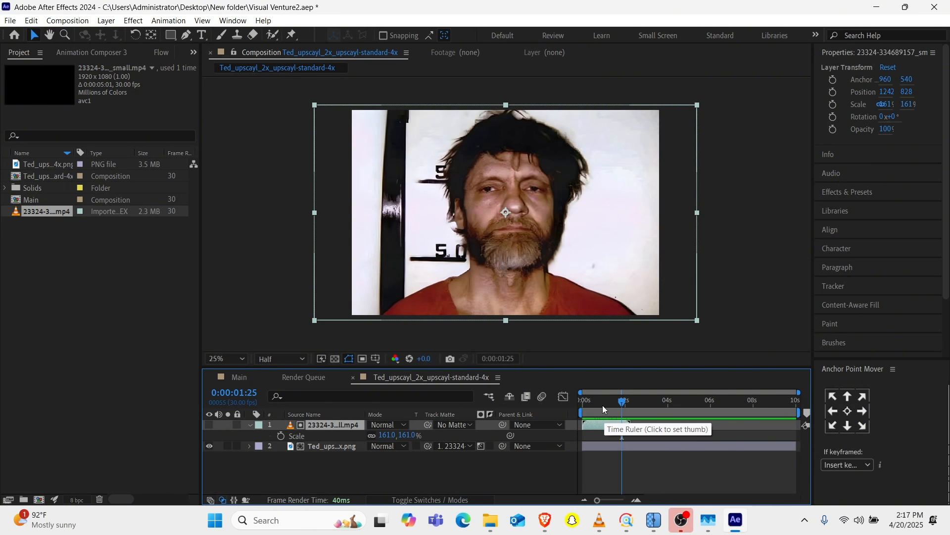
Step: Rotate the mp4 matte layer to 180° so the brush reveal runs the opposite way
{"action": "left_click_drag", "start_coordinate": [602, 404], "coordinate": [594, 404]}
{"action": "key", "text": "r"}
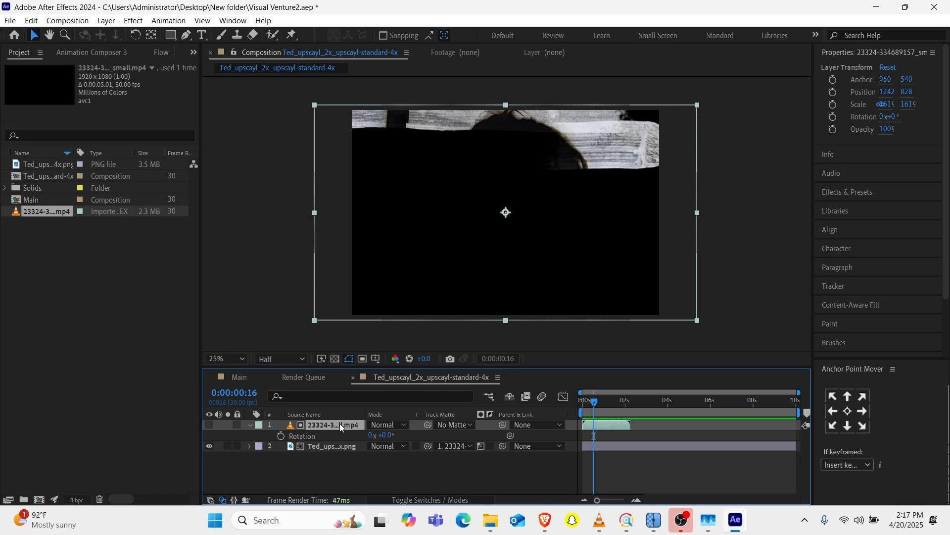
{"action": "left_click_drag", "start_coordinate": [386, 435], "coordinate": [488, 434]}
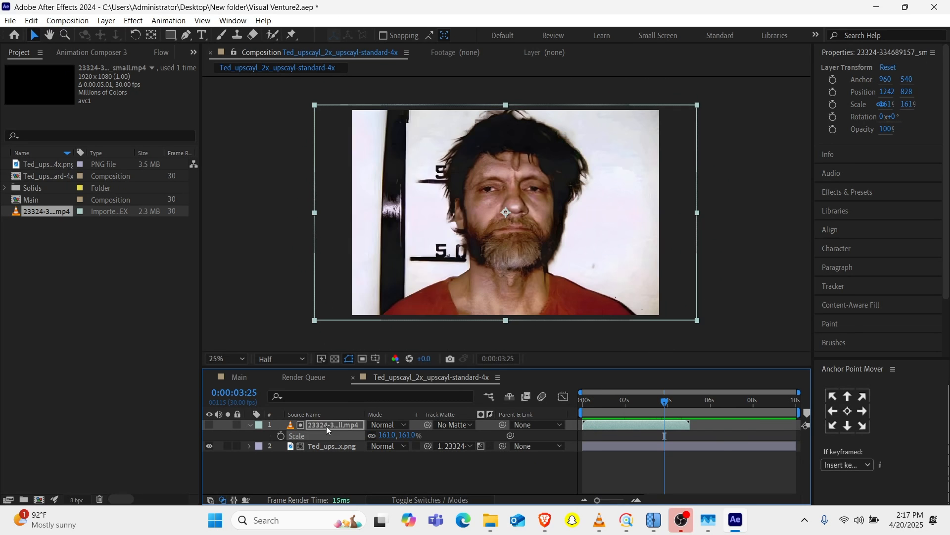
Step: Time-stretch the mp4 matte layer with a stretch factor of 25%
{"action": "right_click", "coordinate": [326, 426]}
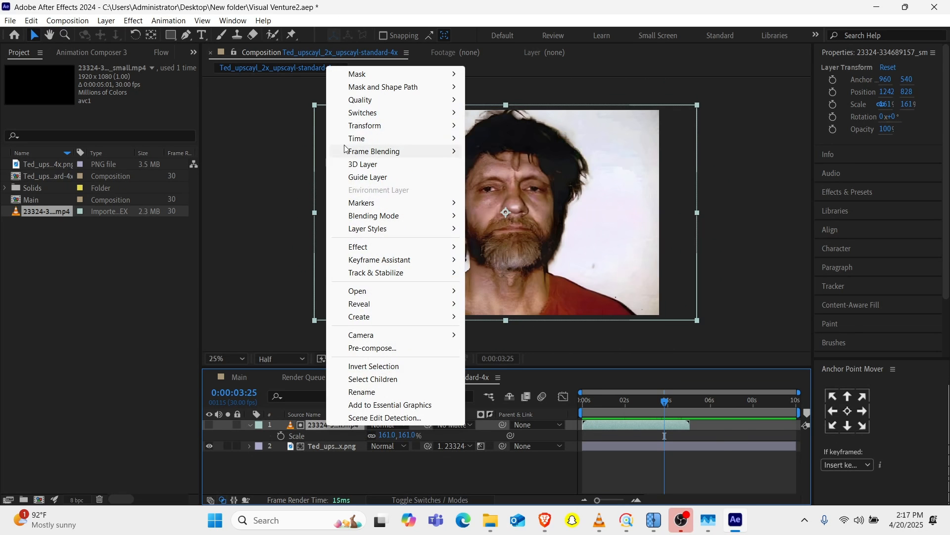
{"action": "mouse_move", "coordinate": [452, 138]}
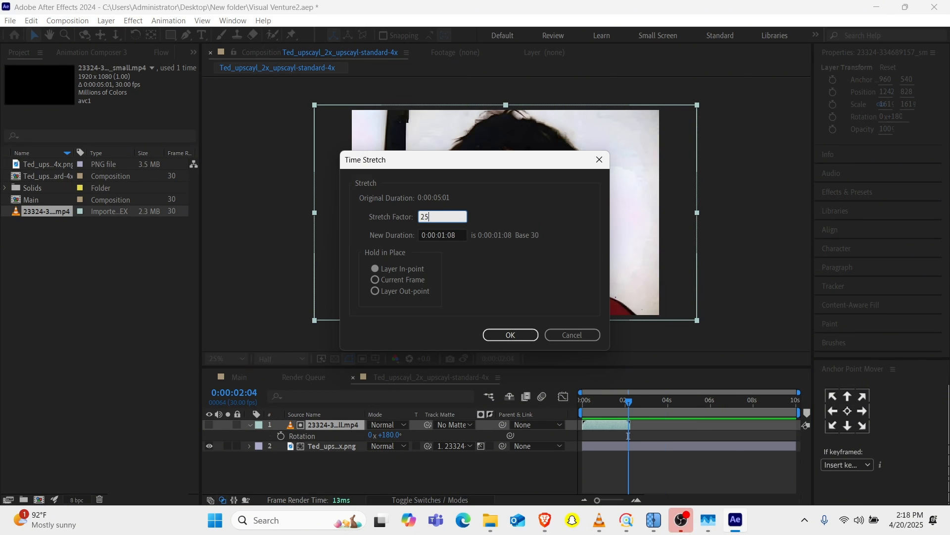
{"action": "key", "text": "Return"}
Step: Preview the sped-up brush reveal of the portrait from the start of the composition
{"action": "key", "text": "Home"}
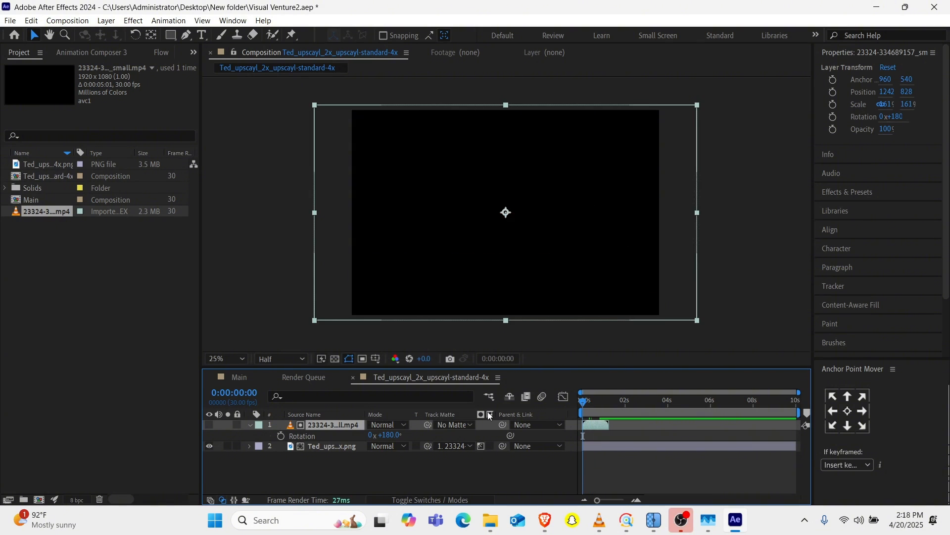
{"action": "key", "text": "space"}
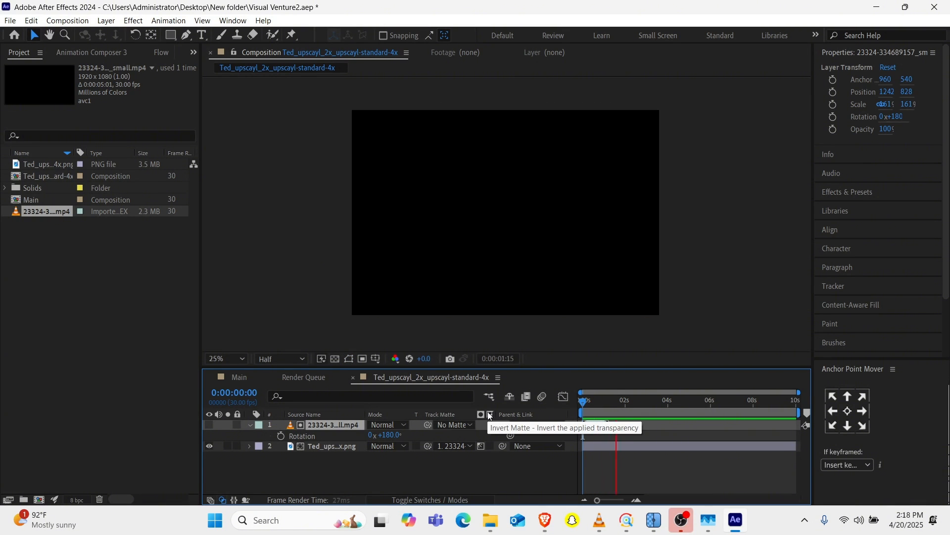
{"action": "key", "text": "space"}
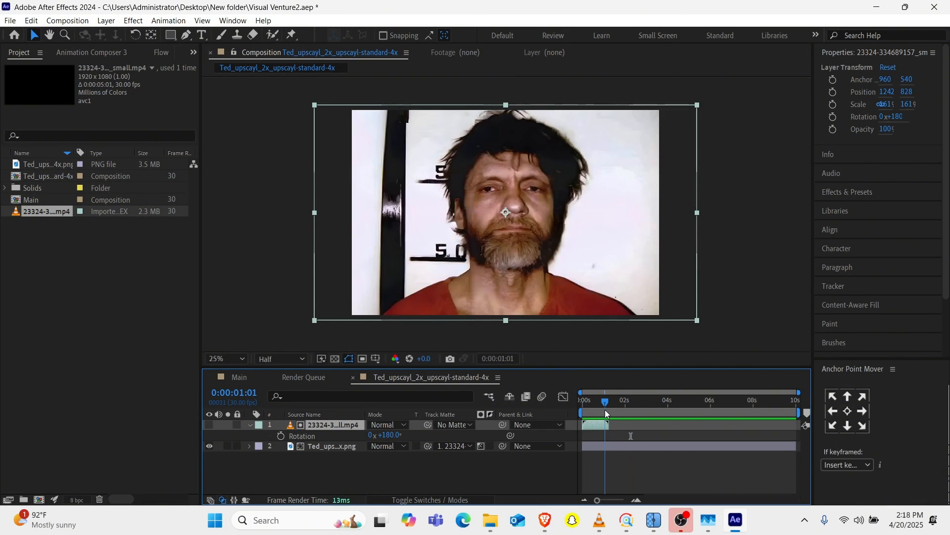
{"action": "key", "text": "Home"}
{"action": "key", "text": "space"}
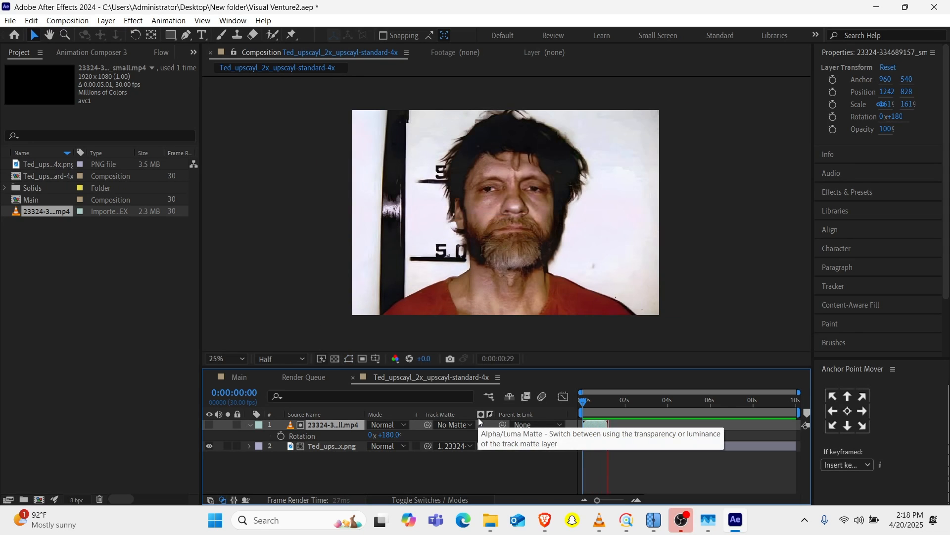
{"action": "key", "text": "space"}
Step: Split the portrait layer at 0:00:01:06 and set the segment after the cut to No Matte
{"action": "left_click_drag", "start_coordinate": [613, 403], "coordinate": [610, 405]}
{"action": "key", "text": "Page_Up"}
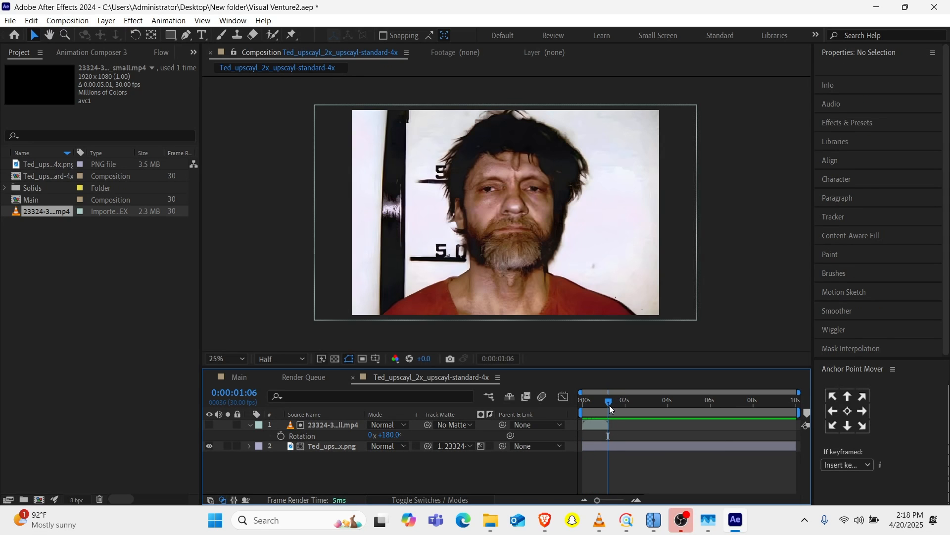
{"action": "left_click", "coordinate": [604, 448]}
{"action": "left_click", "coordinate": [31, 21]}
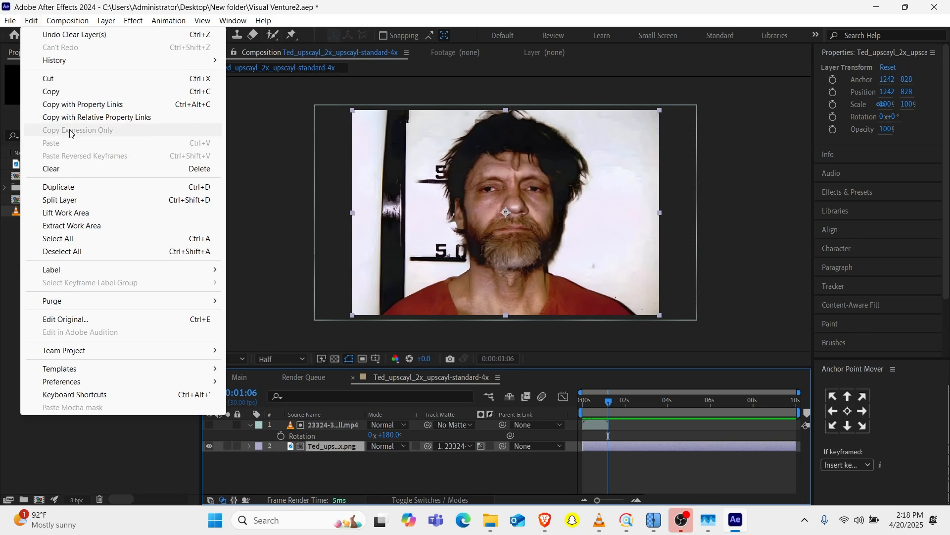
{"action": "left_click", "coordinate": [59, 201]}
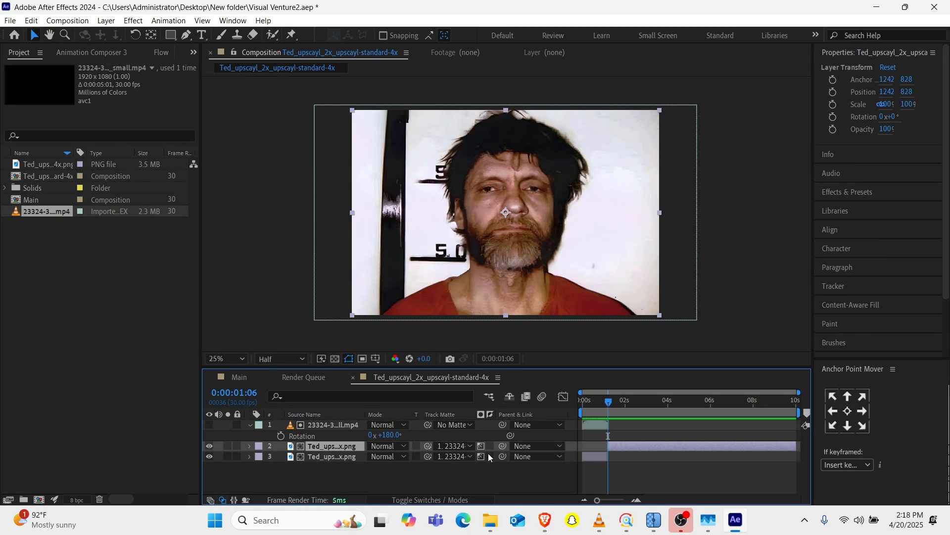
{"action": "left_click", "coordinate": [462, 447]}
{"action": "left_click", "coordinate": [480, 391]}
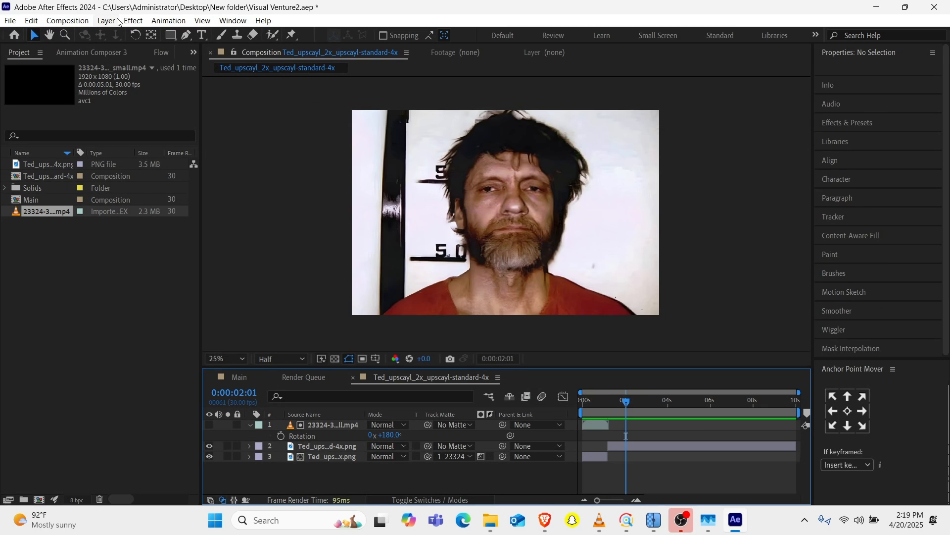
Step: Create a white 2484 × 1656 px solid named "Fractal noise" in the portrait composition
{"action": "left_click", "coordinate": [106, 21]}
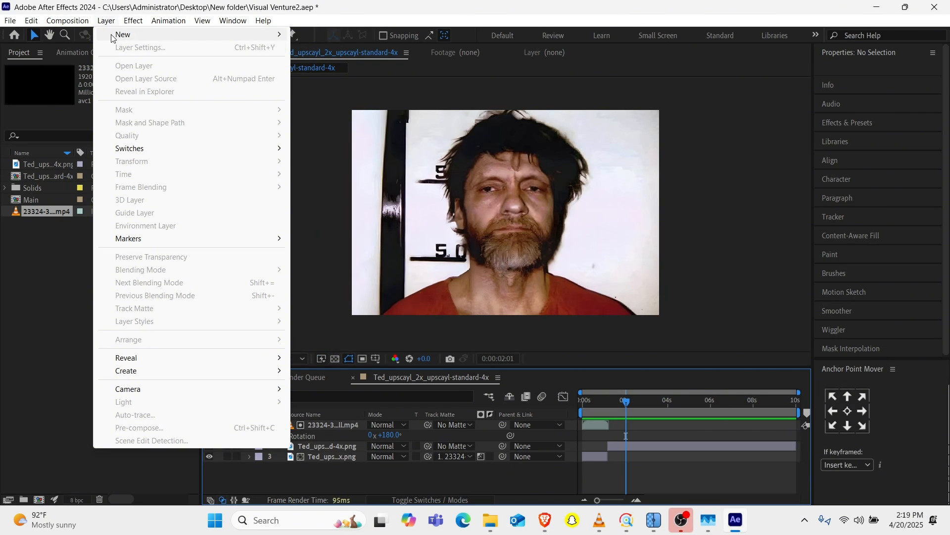
{"action": "mouse_move", "coordinate": [123, 34]}
{"action": "left_click", "coordinate": [324, 47]}
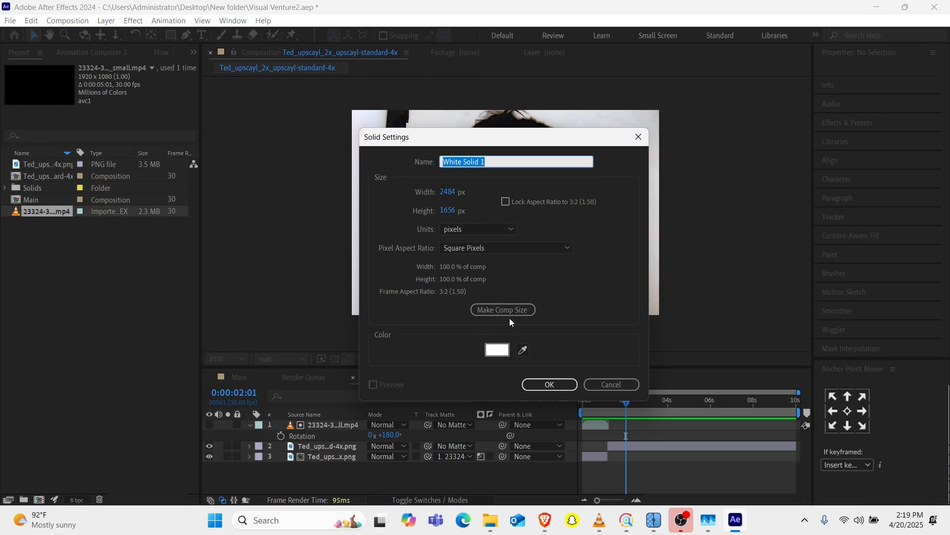
{"action": "type", "text": "BG"}
{"action": "type", "text": "Fractal noise"}
{"action": "key", "text": "Return"}
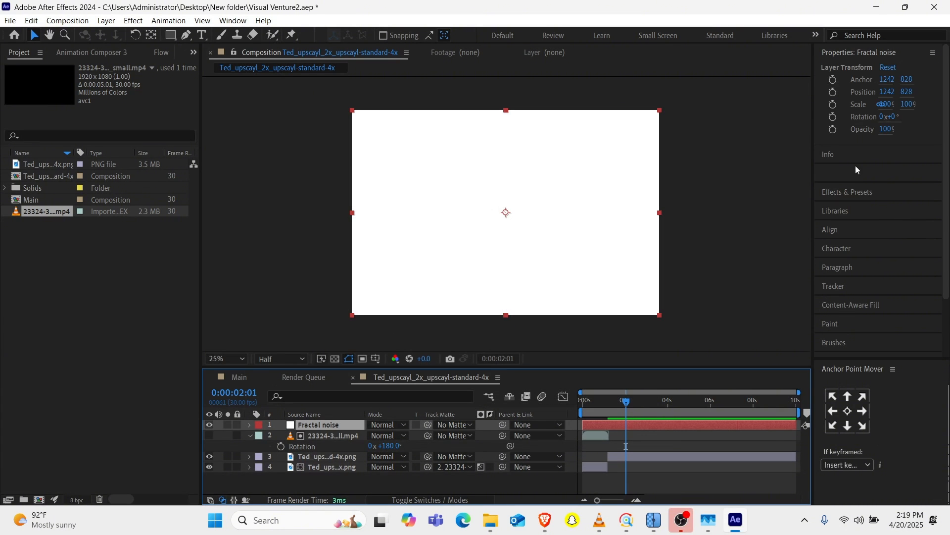
Step: Find the Fractal Noise effect and apply it to the Fractal noise solid
{"action": "left_click", "coordinate": [853, 198]}
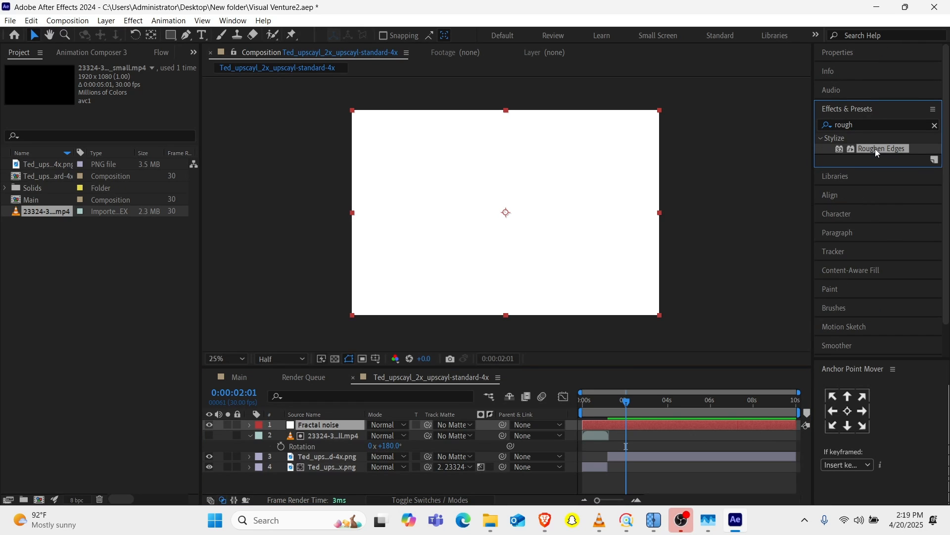
{"action": "left_click", "coordinate": [861, 126]}
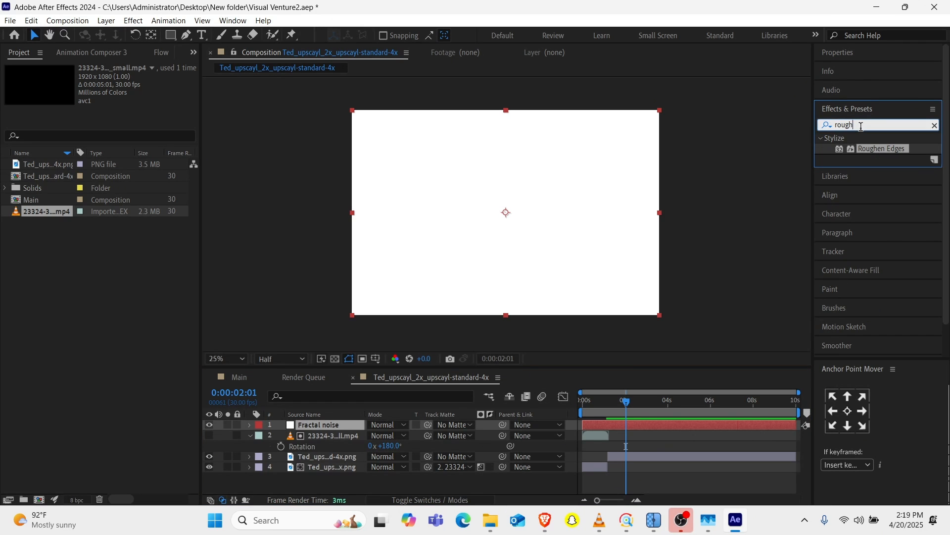
{"action": "key", "text": "BackSpace"}
{"action": "type", "text": "fract"}
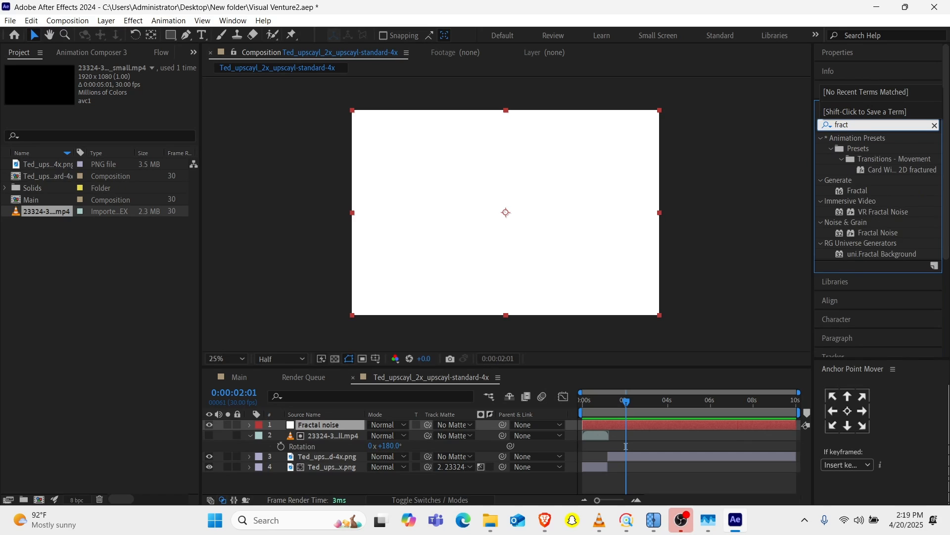
{"action": "type", "text": "al"}
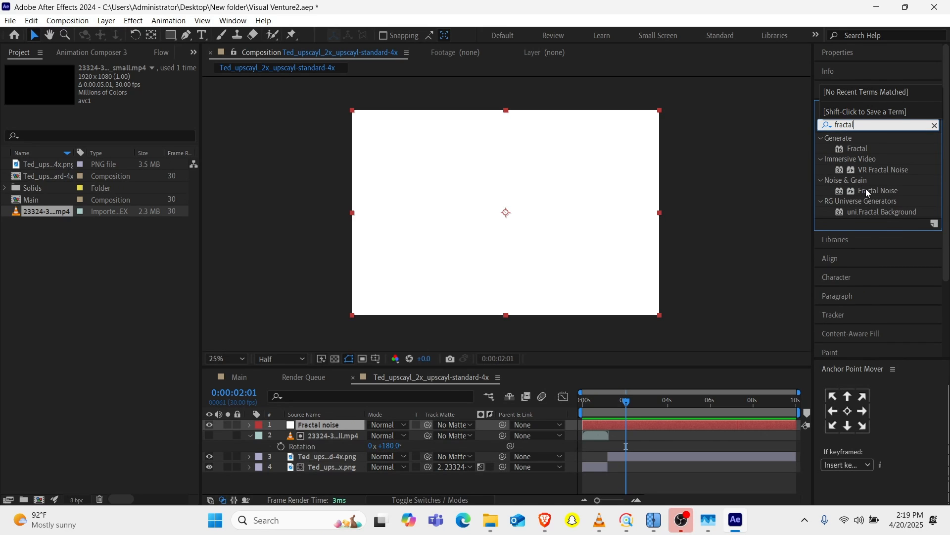
{"action": "left_click_drag", "start_coordinate": [866, 189], "coordinate": [370, 240]}
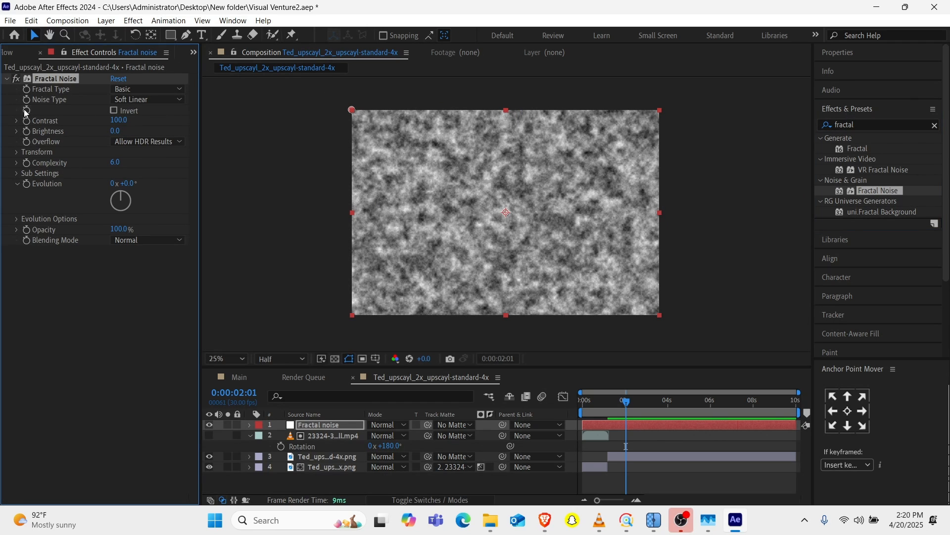
Step: Set the Fractal Noise contrast to 686 and its brightness to 69
{"action": "left_click_drag", "start_coordinate": [119, 120], "coordinate": [483, 124]}
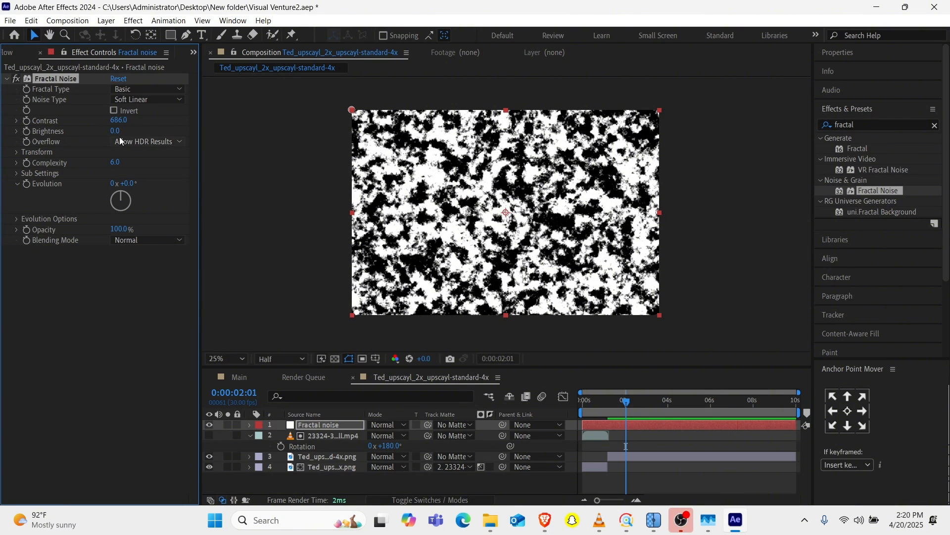
{"action": "left_click", "coordinate": [16, 130]}
{"action": "left_click_drag", "start_coordinate": [114, 131], "coordinate": [177, 153]}
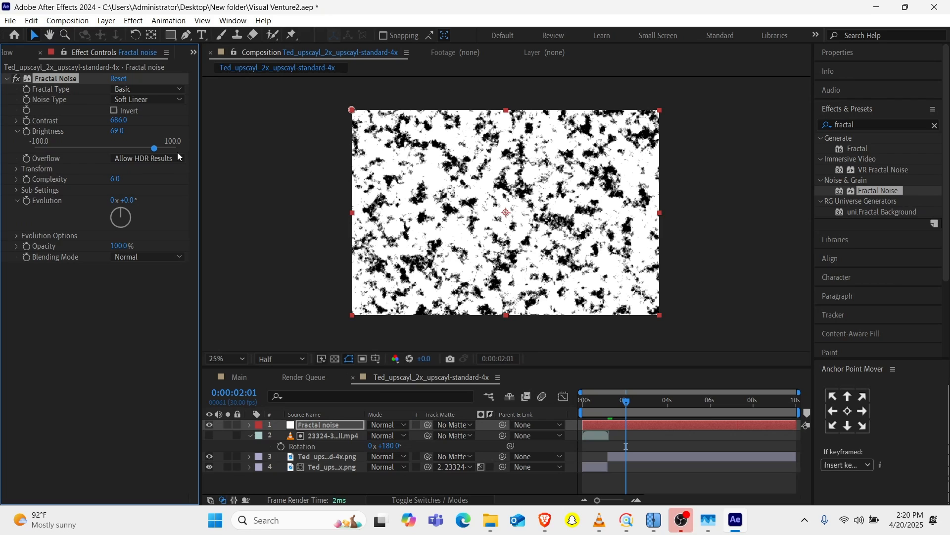
Step: Turn off uniform scaling in the Fractal Noise transform and set the scale width to 300 and scale height to 5
{"action": "left_click", "coordinate": [16, 169]}
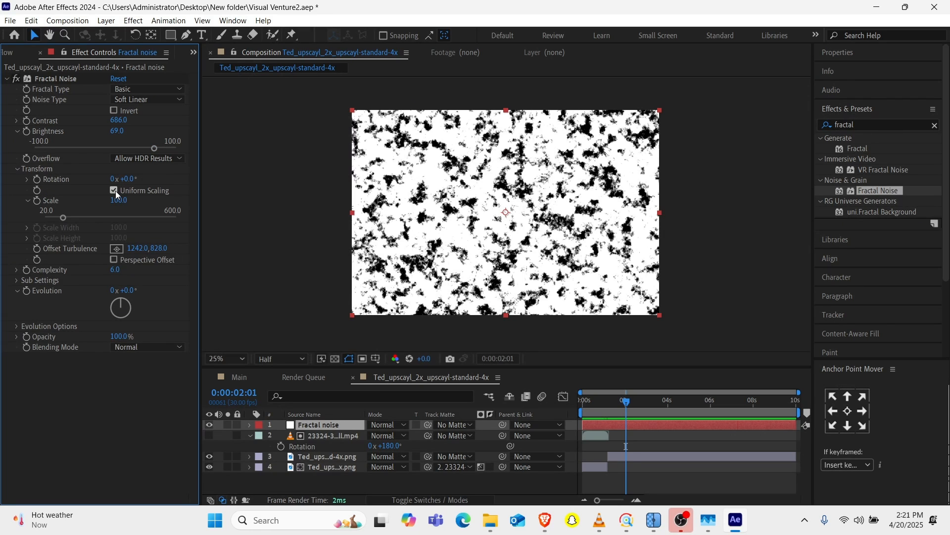
{"action": "left_click", "coordinate": [114, 190]}
{"action": "left_click", "coordinate": [119, 211]}
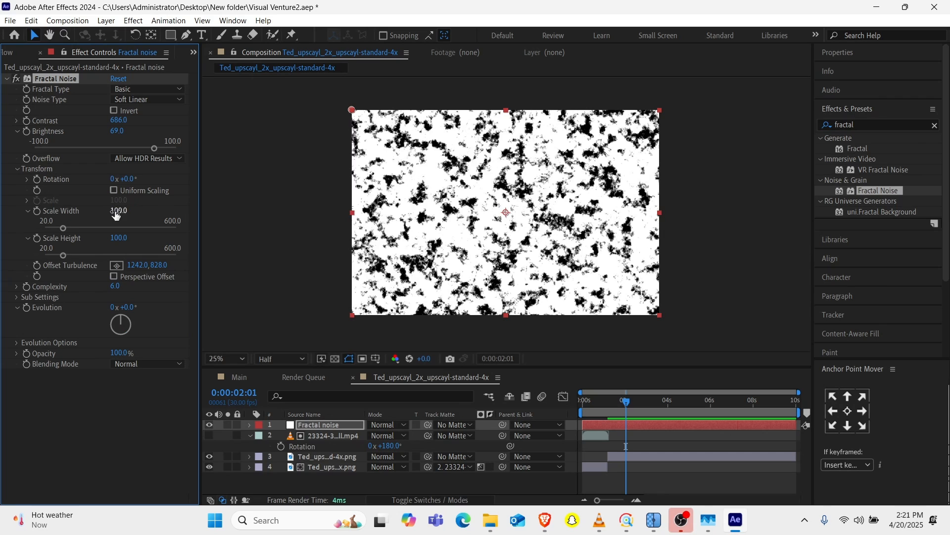
{"action": "type", "text": "300"}
{"action": "key", "text": "Return"}
{"action": "left_click", "coordinate": [117, 238]}
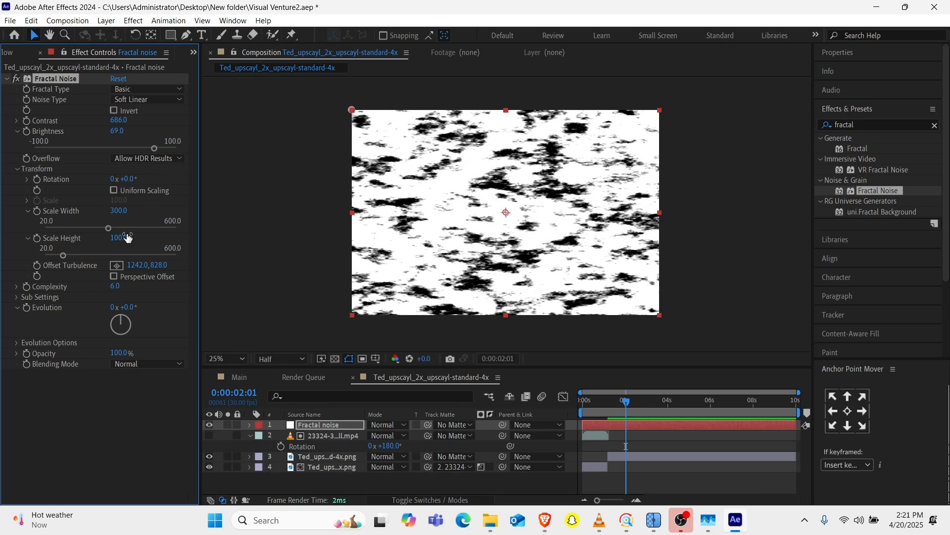
{"action": "type", "text": "20"}
{"action": "key", "text": "Return"}
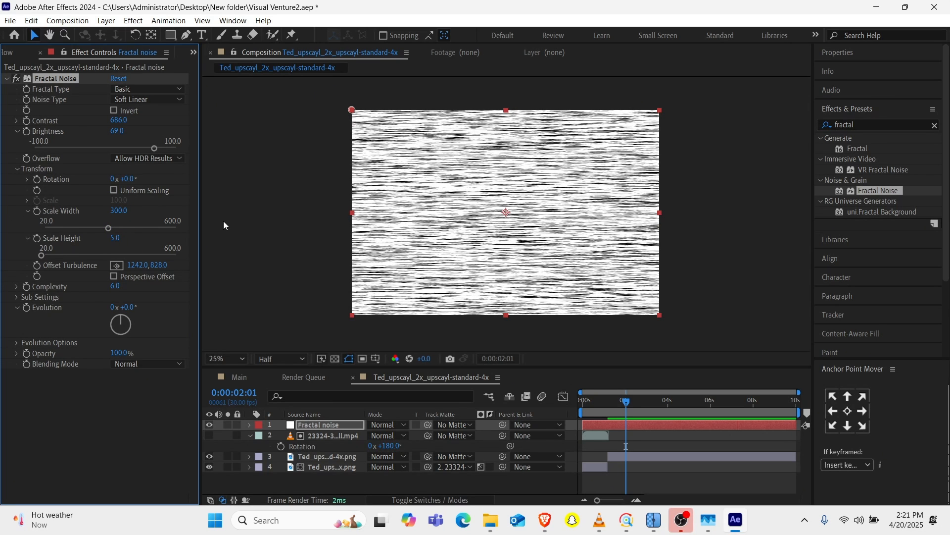
Step: Increase the Fractal Noise scale width to 3000 to stretch the noise into long horizontal streaks
{"action": "left_click", "coordinate": [119, 211]}
{"action": "type", "text": "30"}
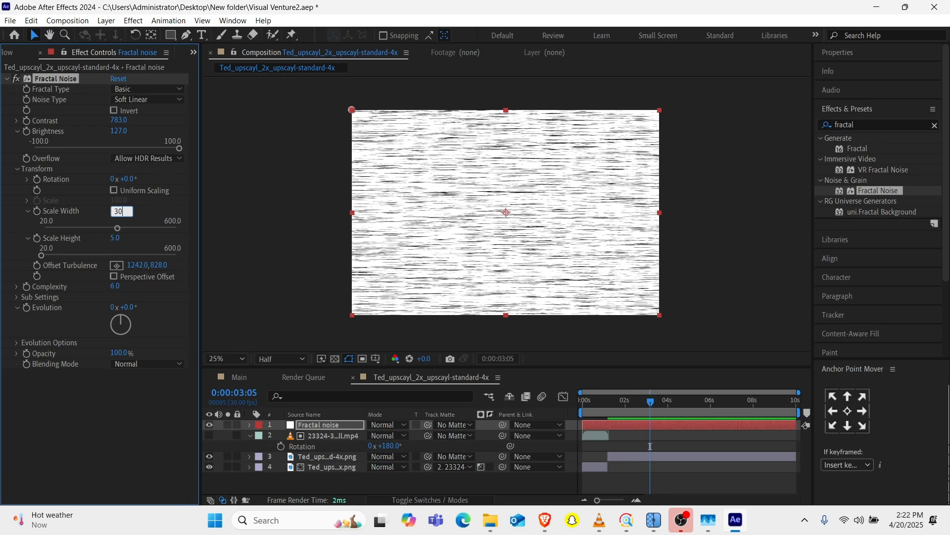
{"action": "type", "text": "00"}
{"action": "key", "text": "Return"}
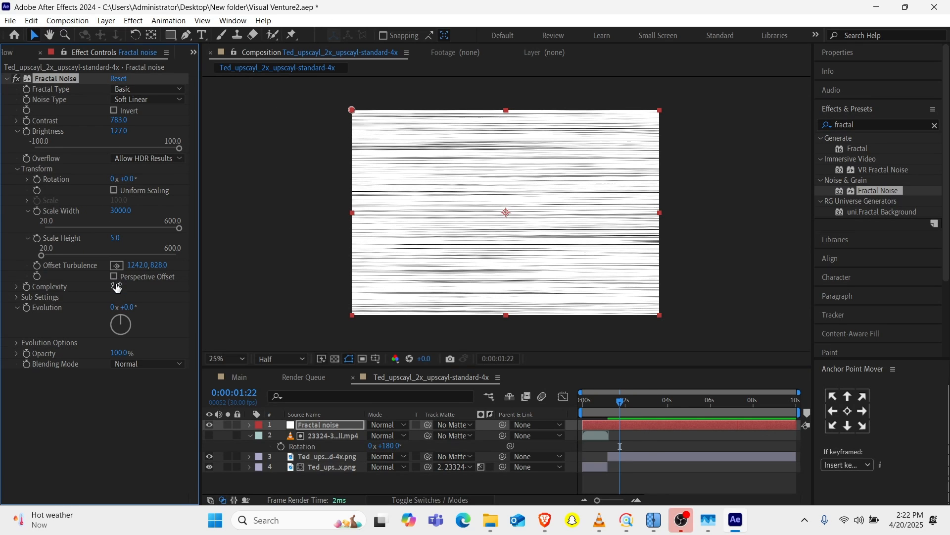
Step: Add the expression time*20 to the Evolution property of Fractal Noise
{"action": "left_click", "coordinate": [26, 308], "text": "alt"}
{"action": "type", "text": "time"}
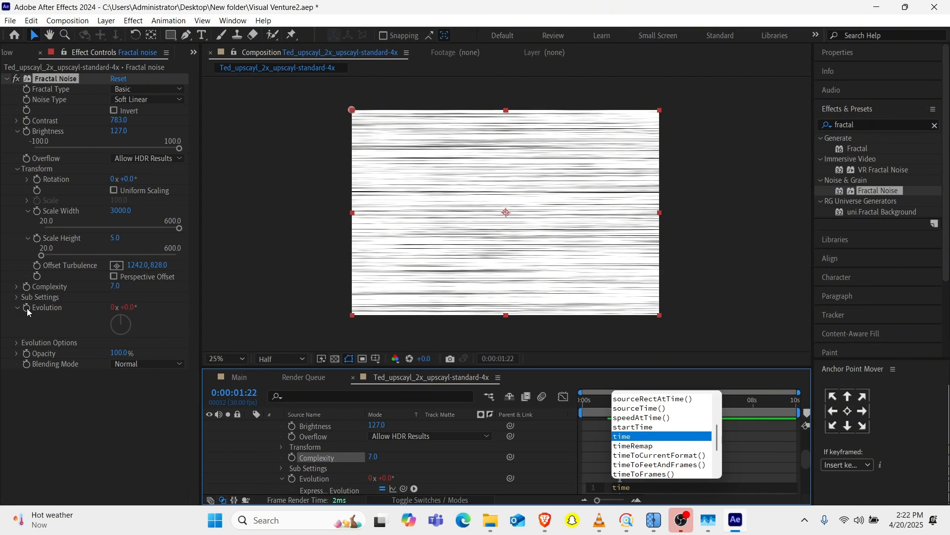
{"action": "type", "text": "*20"}
{"action": "left_click", "coordinate": [631, 468]}
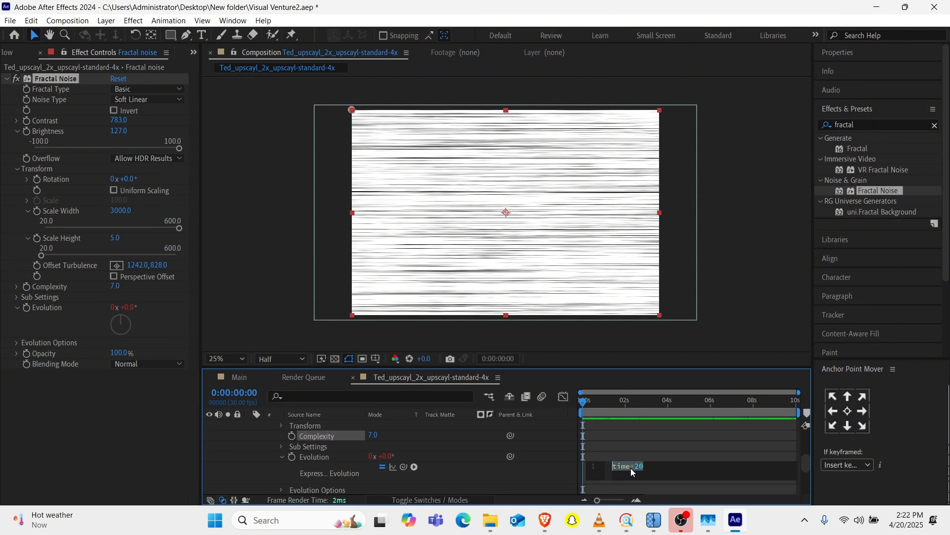
Step: Find Posterize Time, apply it to the Fractal noise layer with a frame rate of 7, and preview the animation
{"action": "left_click", "coordinate": [890, 123]}
{"action": "type", "text": "pos"}
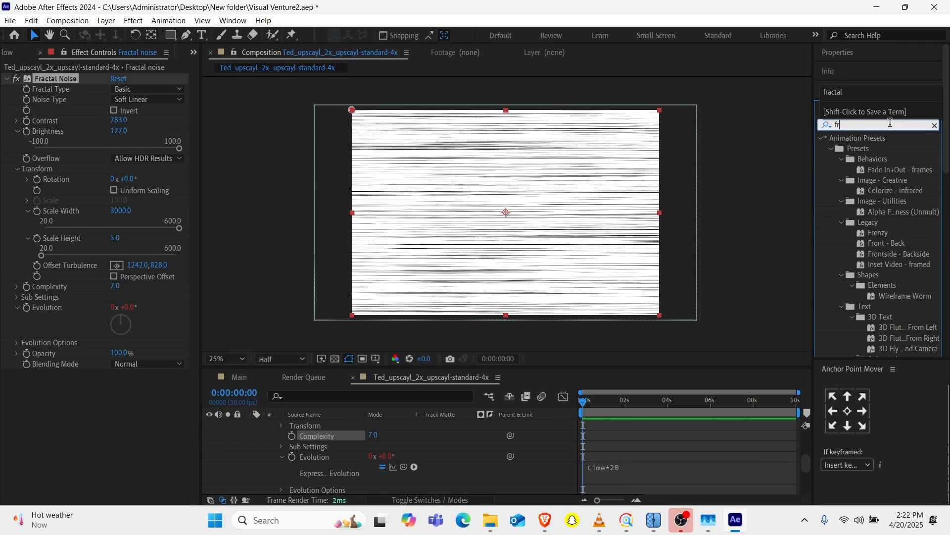
{"action": "type", "text": "ter"}
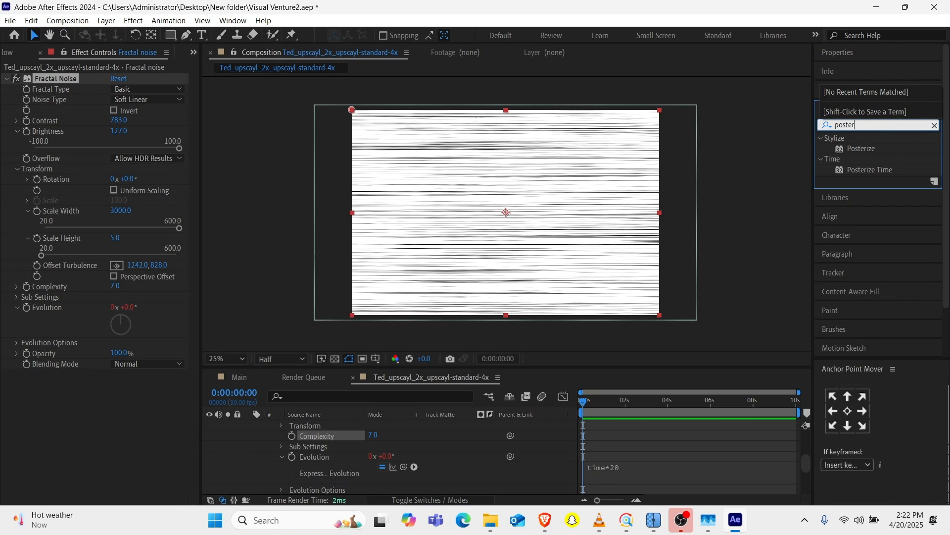
{"action": "left_click_drag", "start_coordinate": [892, 171], "coordinate": [183, 412]}
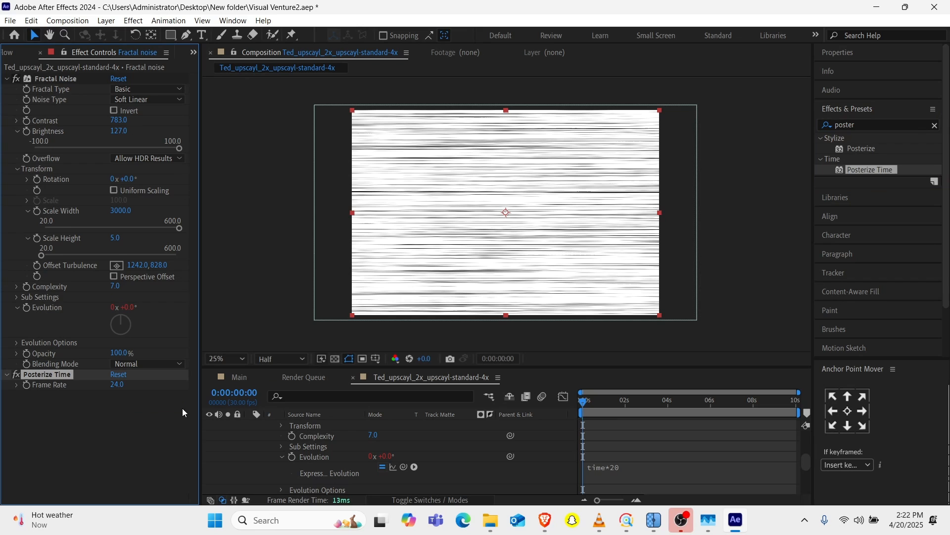
{"action": "left_click", "coordinate": [114, 386]}
{"action": "type", "text": "7"}
{"action": "left_click", "coordinate": [602, 407]}
{"action": "key", "text": "space"}
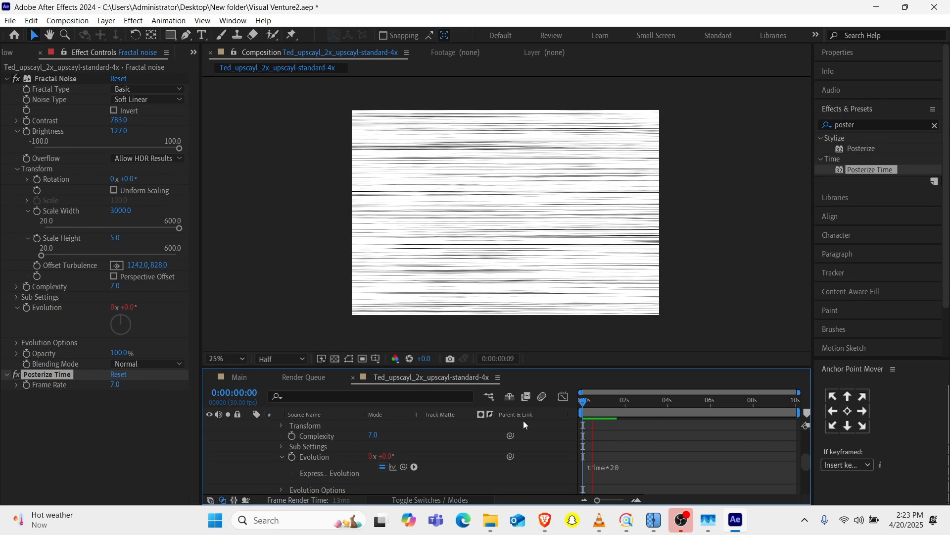
Step: Change the Evolution expression to time*500 and preview the noise from the start of the composition
{"action": "left_click", "coordinate": [615, 469]}
{"action": "key", "text": "Right"}
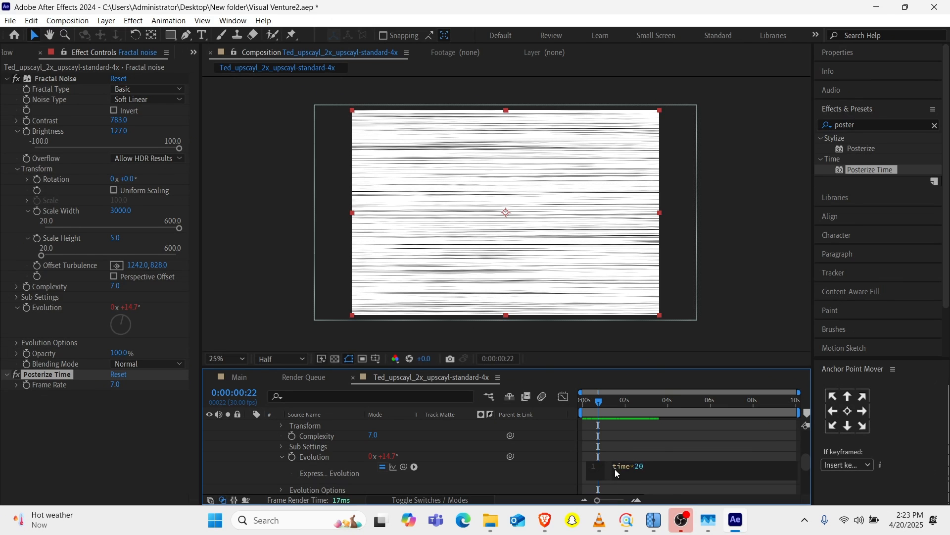
{"action": "key", "text": "BackSpace"}
{"action": "key", "text": "BackSpace"}
{"action": "key", "text": "BackSpace"}
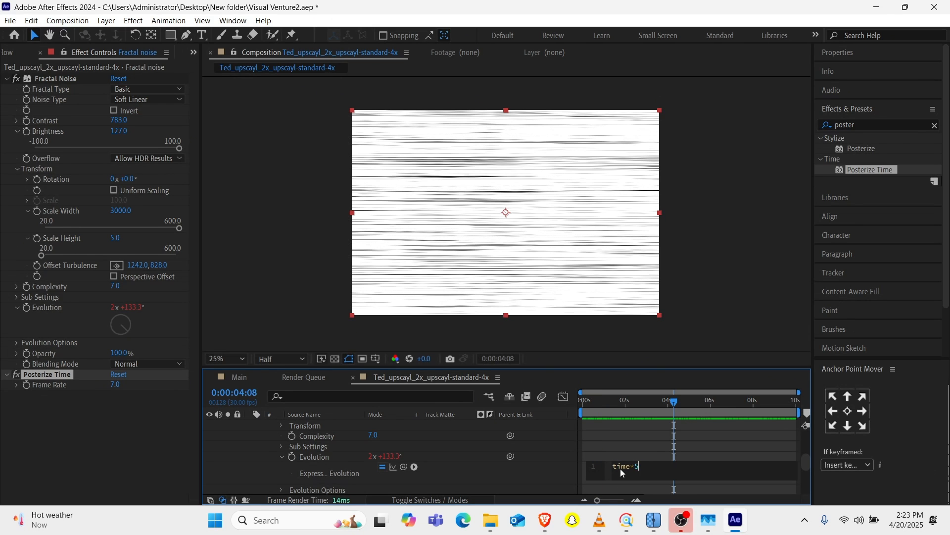
{"action": "type", "text": "500"}
{"action": "left_click_drag", "start_coordinate": [601, 403], "coordinate": [486, 429]}
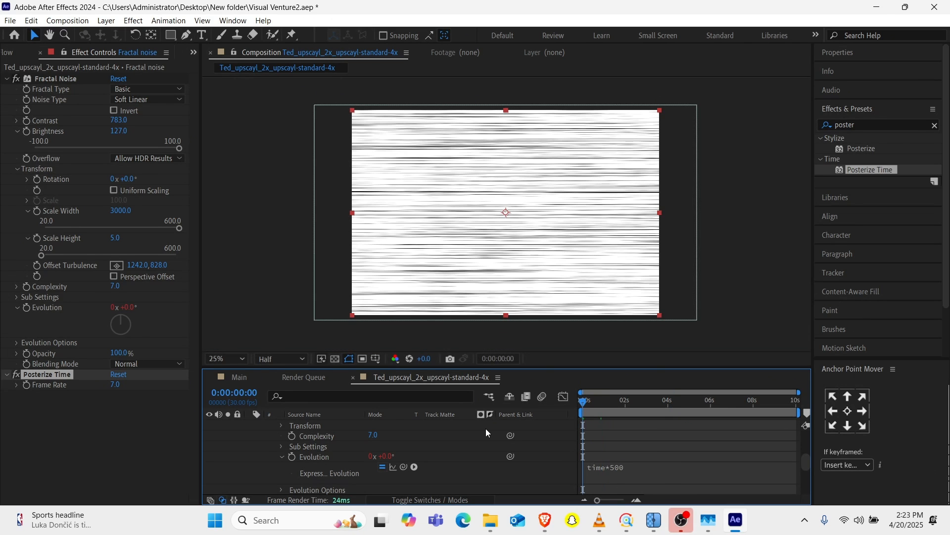
{"action": "key", "text": "space"}
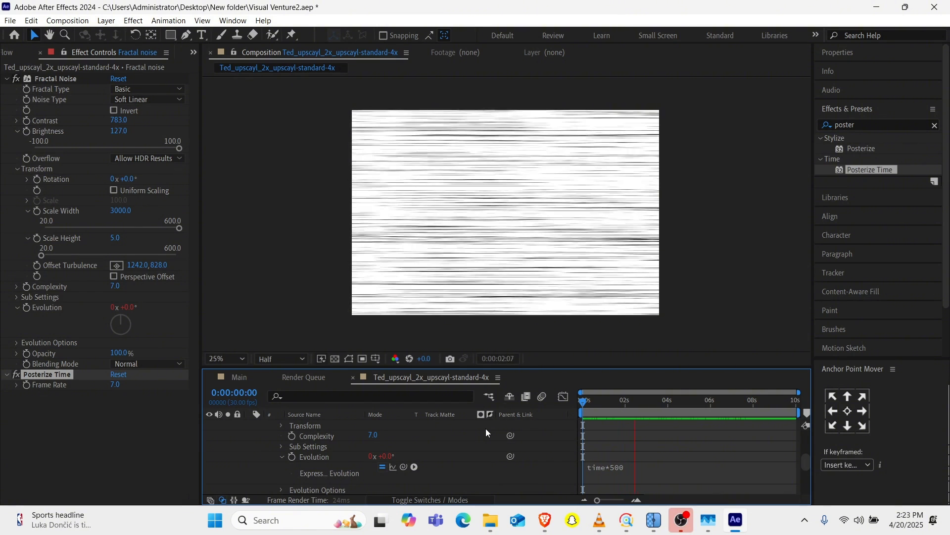
{"action": "key", "text": "space"}
Step: Collapse the Fractal noise layer, set its blending mode to Multiply, and preview it over the portrait
{"action": "scroll", "coordinate": [297, 446], "scroll_direction": "up", "scroll_amount": 5}
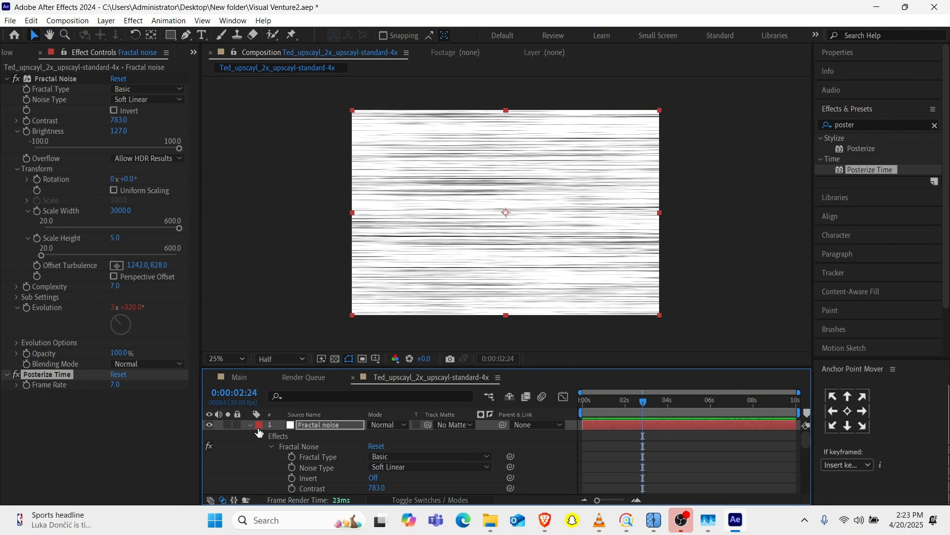
{"action": "left_click", "coordinate": [250, 424]}
{"action": "left_click", "coordinate": [391, 425]}
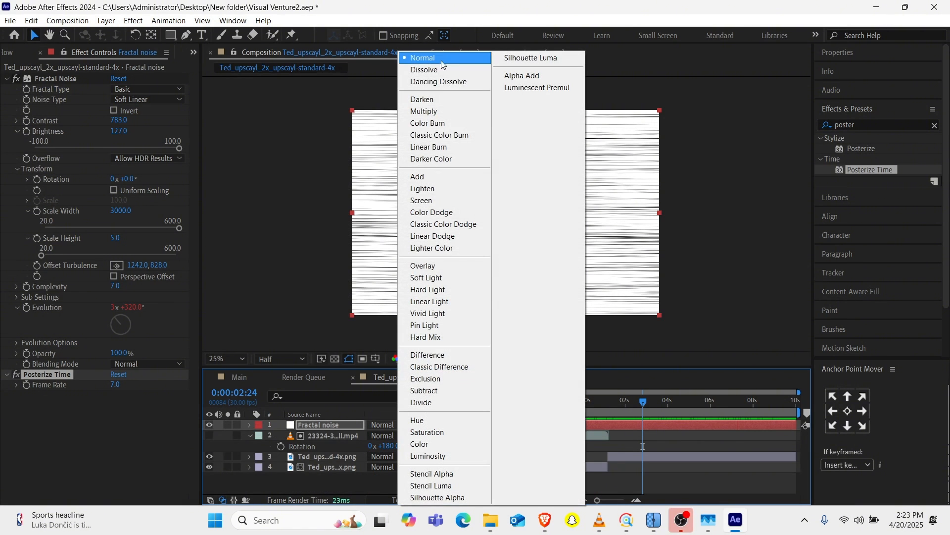
{"action": "left_click", "coordinate": [431, 113]}
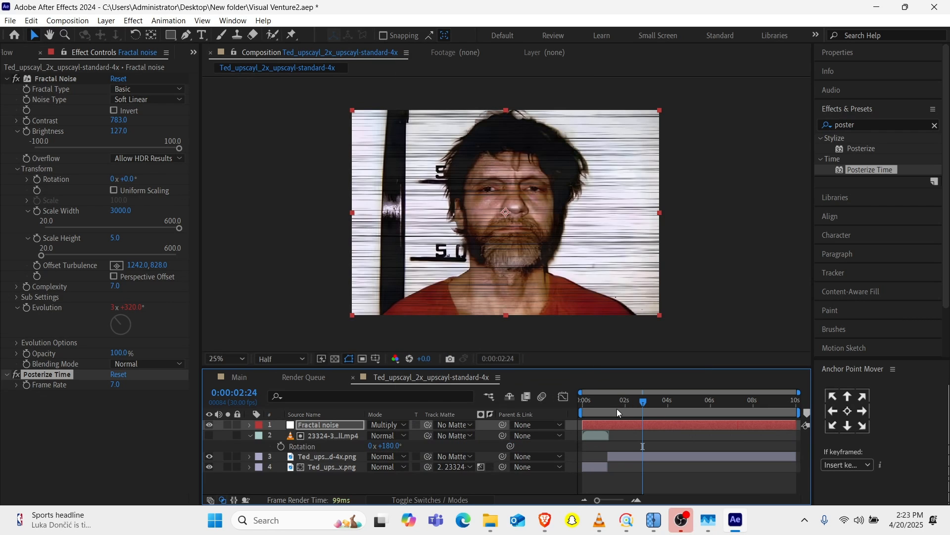
{"action": "key", "text": "space"}
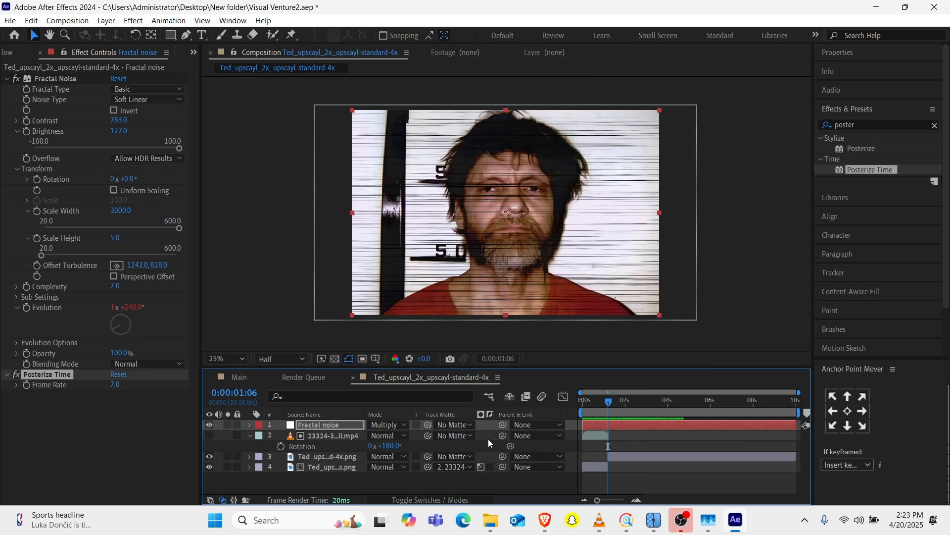
Step: Shift the Fractal noise layer to start at 0:00:01:06, preview it, and enable Invert in its Fractal Noise effect
{"action": "left_click", "coordinate": [607, 423]}
{"action": "key", "text": "["}
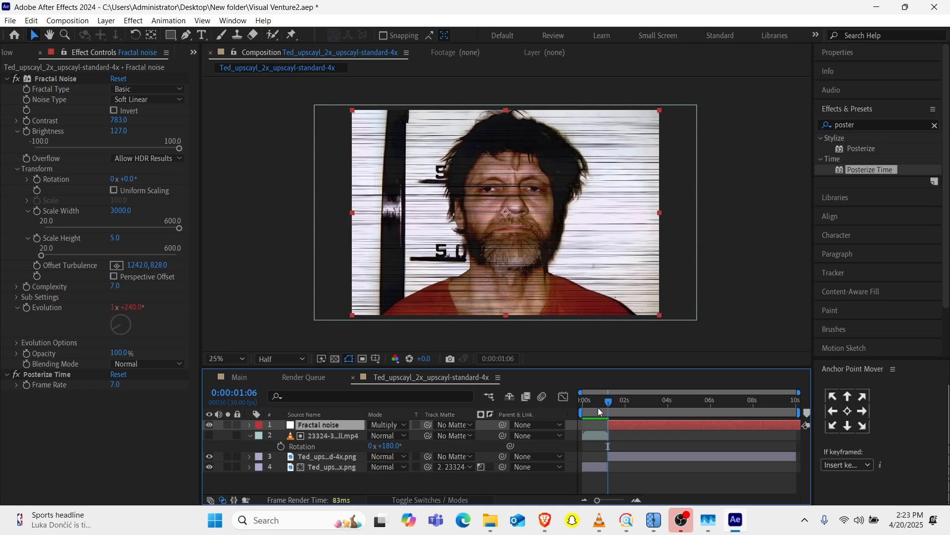
{"action": "key", "text": "Home"}
{"action": "key", "text": "space"}
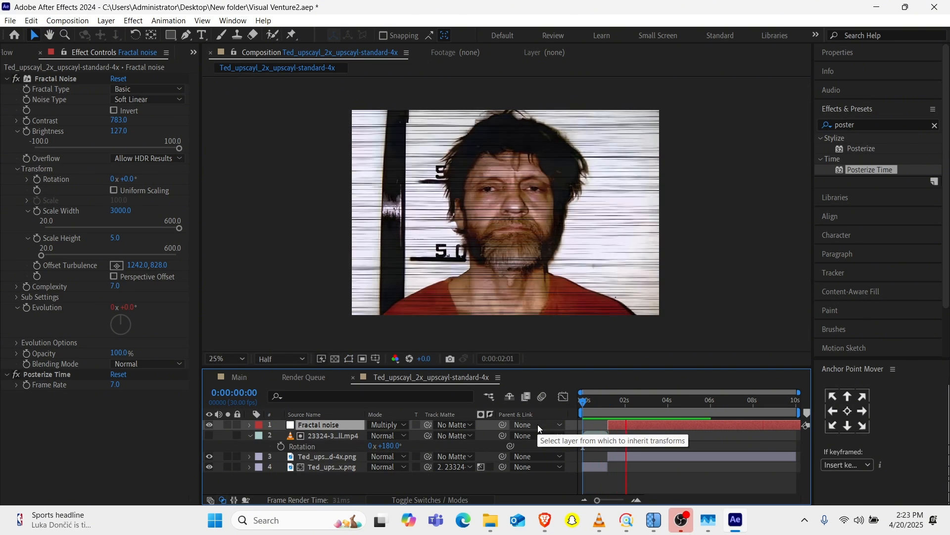
{"action": "left_click", "coordinate": [625, 408]}
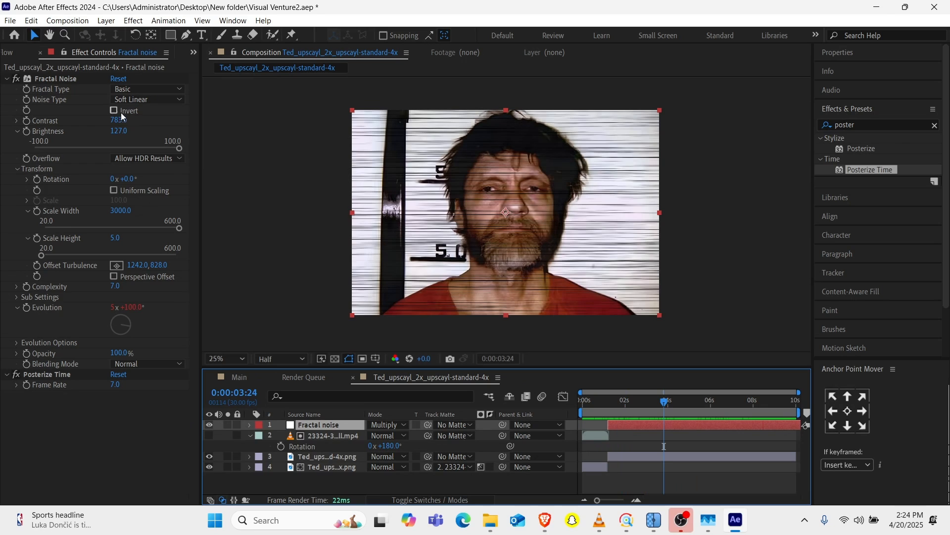
{"action": "left_click", "coordinate": [114, 110]}
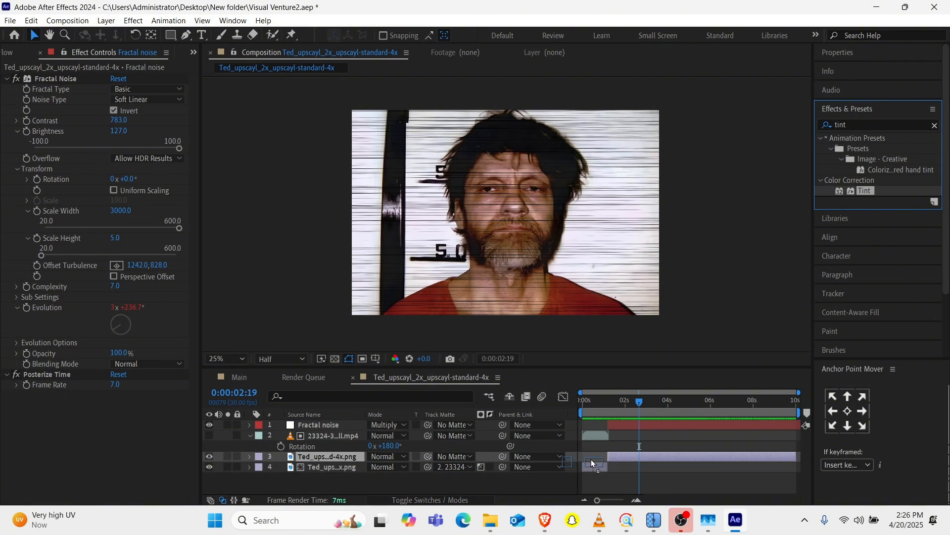
Step: Apply Tint to the matted portrait segment and keyframe Amount to Tint from 100% at 0:00:00:24 to 0% at 0:00:01:05
{"action": "left_click", "coordinate": [596, 466]}
{"action": "left_click", "coordinate": [599, 412]}
{"action": "mouse_move", "coordinate": [596, 410]}
{"action": "left_mouse_down"}
{"action": "mouse_move", "coordinate": [581, 412]}
{"action": "mouse_move", "coordinate": [608, 407]}
{"action": "left_mouse_up"}
{"action": "left_click_drag", "start_coordinate": [597, 500], "coordinate": [621, 501]}
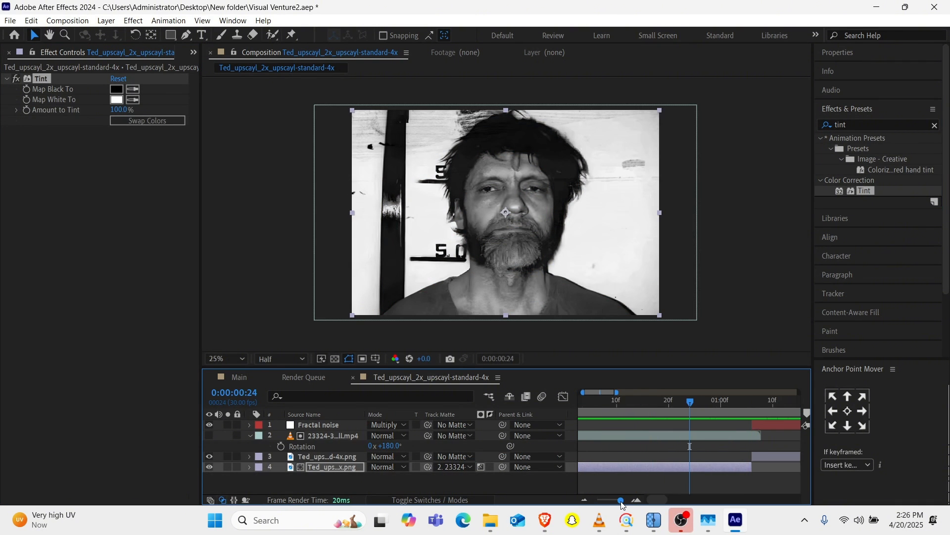
{"action": "left_click", "coordinate": [27, 114]}
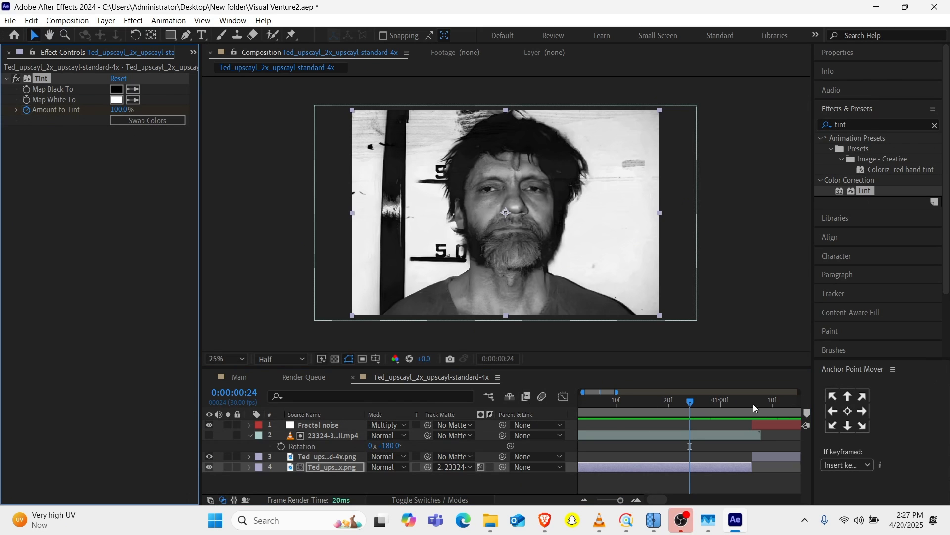
{"action": "left_click_drag", "start_coordinate": [757, 403], "coordinate": [747, 405]}
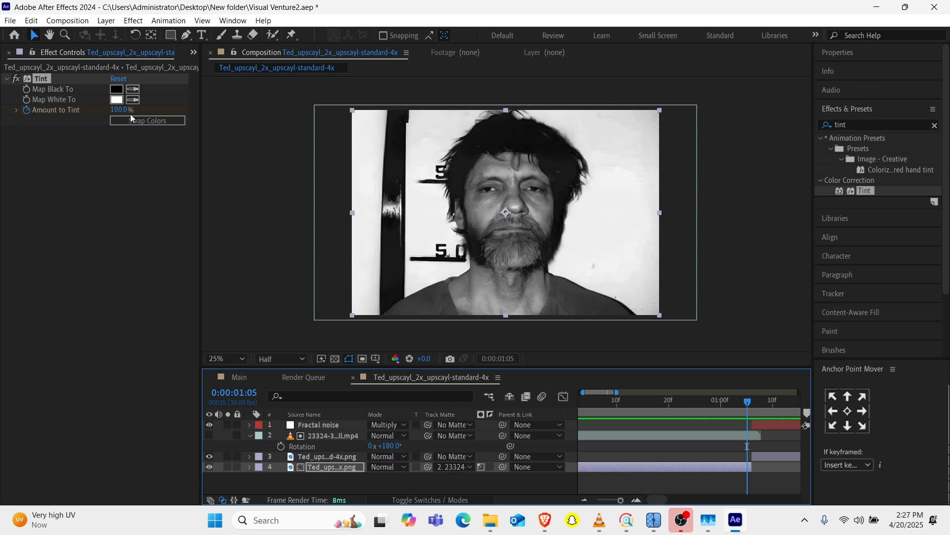
{"action": "left_click_drag", "start_coordinate": [120, 109], "coordinate": [74, 110]}
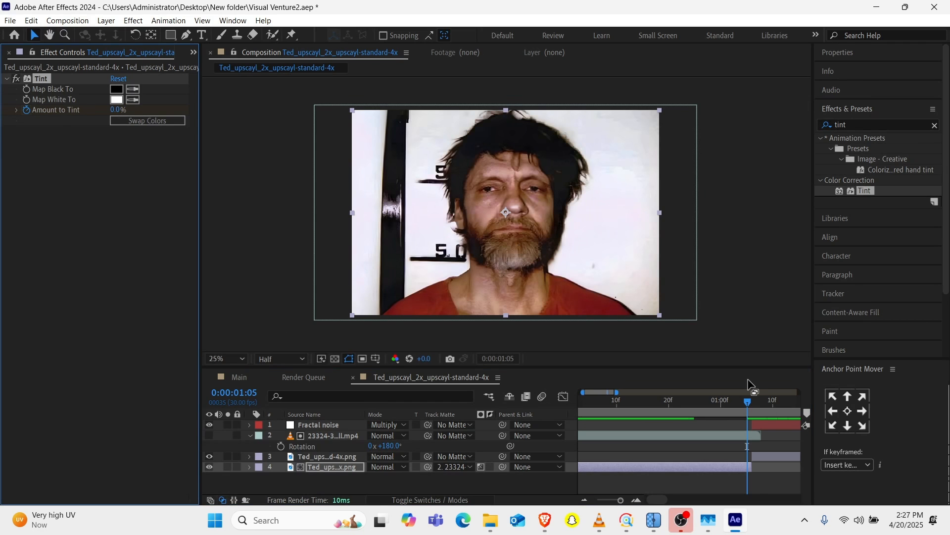
Step: Move both Amount to Tint keyframes about four frames forward in time, apply Easy Ease to them, and preview the color transition
{"action": "key", "text": "u"}
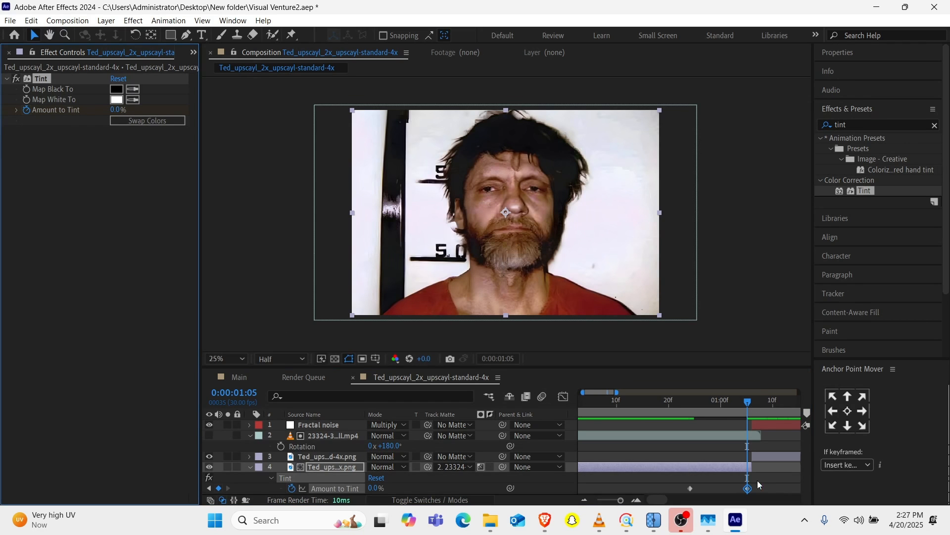
{"action": "left_click_drag", "start_coordinate": [757, 480], "coordinate": [712, 488]}
{"action": "key", "text": "F9"}
{"action": "left_click", "coordinate": [680, 401]}
{"action": "key", "text": "space"}
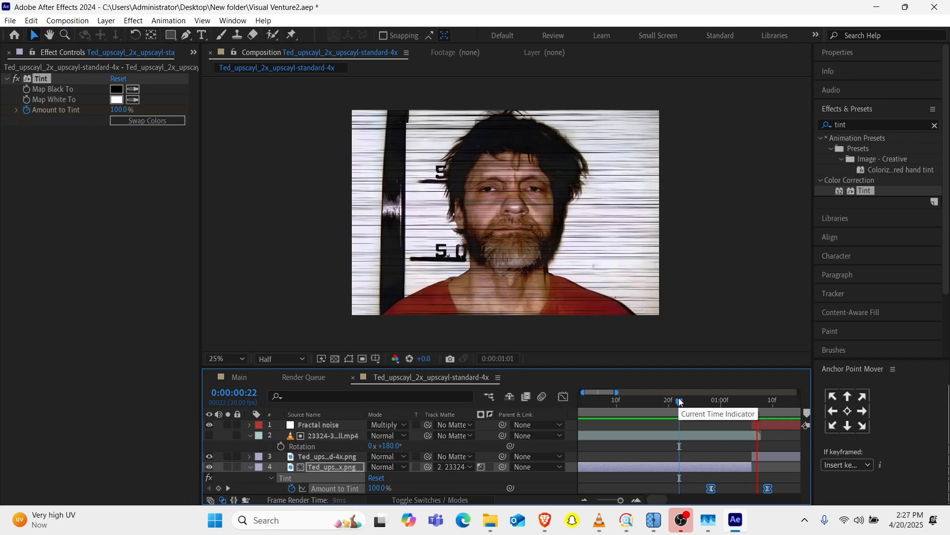
{"action": "key", "text": "space"}
{"action": "scroll", "coordinate": [658, 458], "scroll_direction": "left", "scroll_amount": 3}
{"action": "left_click", "coordinate": [624, 407]}
{"action": "key", "text": "space"}
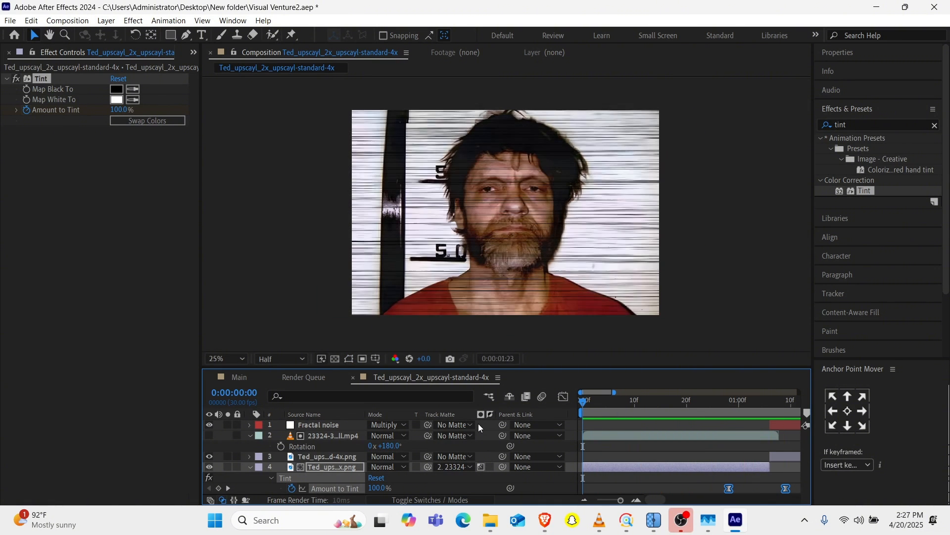
{"action": "key", "text": "space"}
Step: Collapse the expanded layers, set the Fractal Noise contrast to 662, and solo the Fractal noise layer
{"action": "left_click", "coordinate": [250, 436]}
{"action": "left_click", "coordinate": [250, 456]}
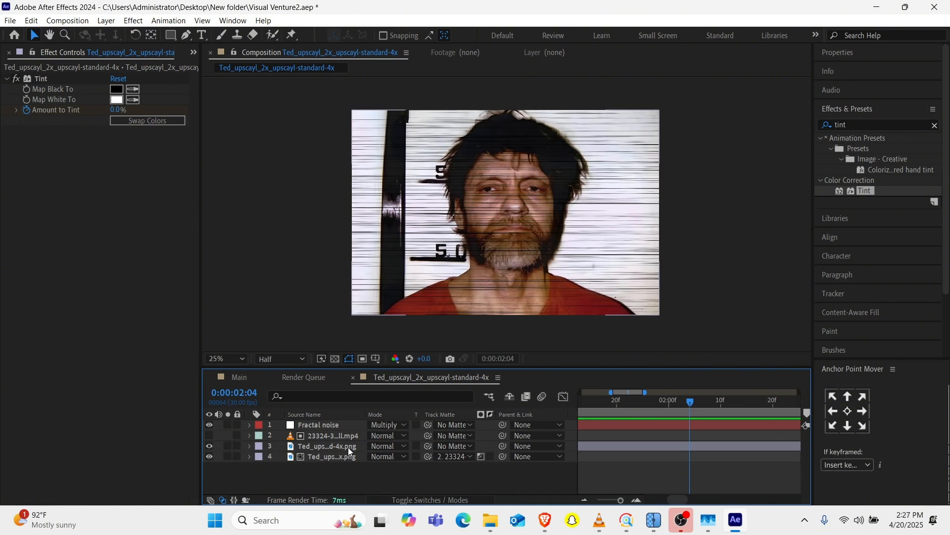
{"action": "left_click", "coordinate": [326, 424]}
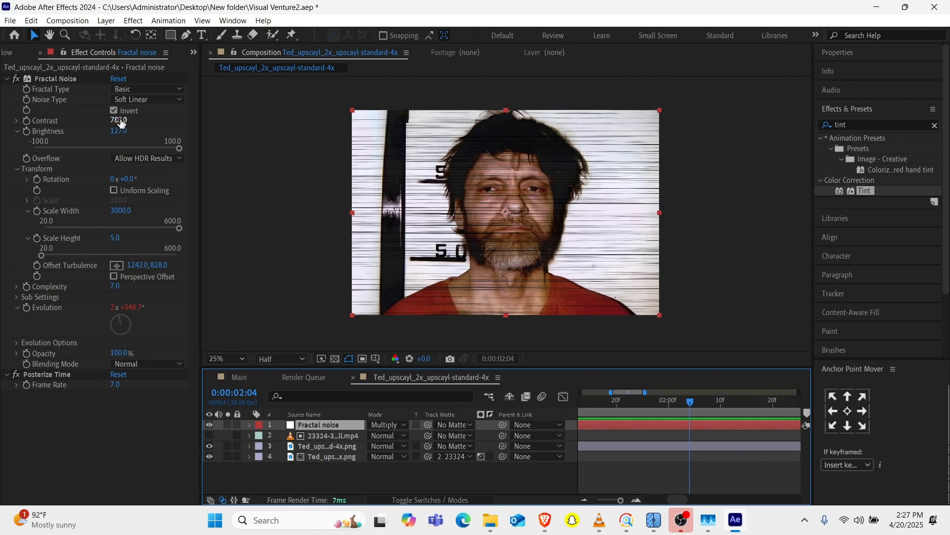
{"action": "left_click_drag", "start_coordinate": [119, 121], "coordinate": [56, 131]}
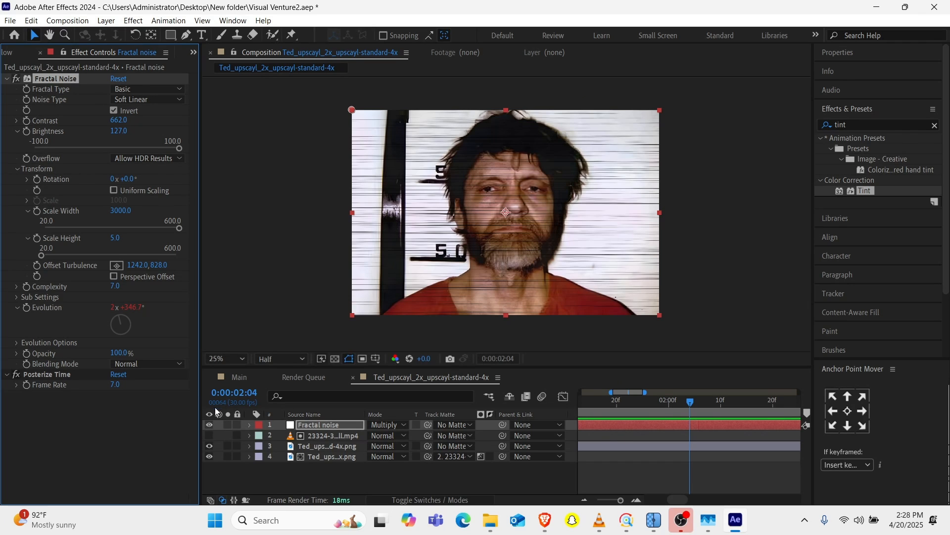
{"action": "left_click", "coordinate": [228, 425]}
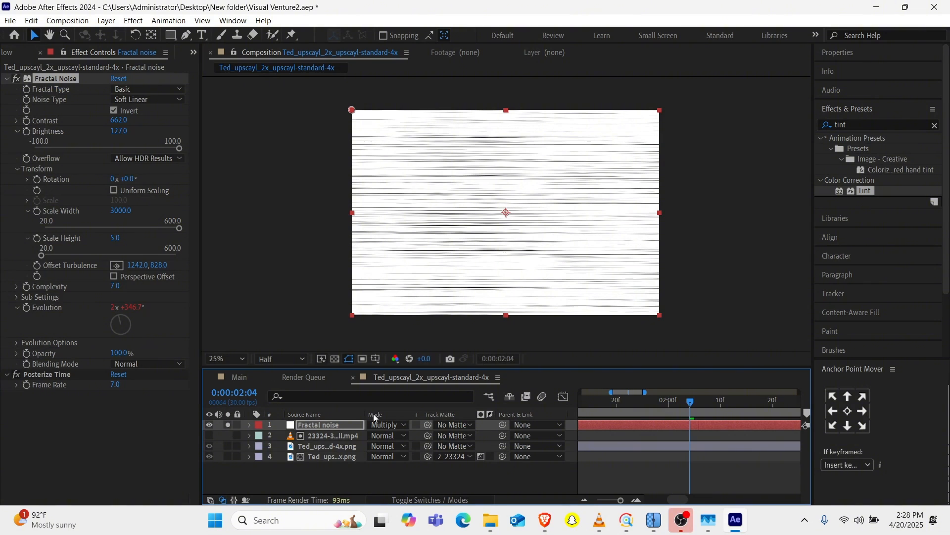
Step: Find the Invert effect and apply it to the Fractal noise layer
{"action": "left_click", "coordinate": [855, 119]}
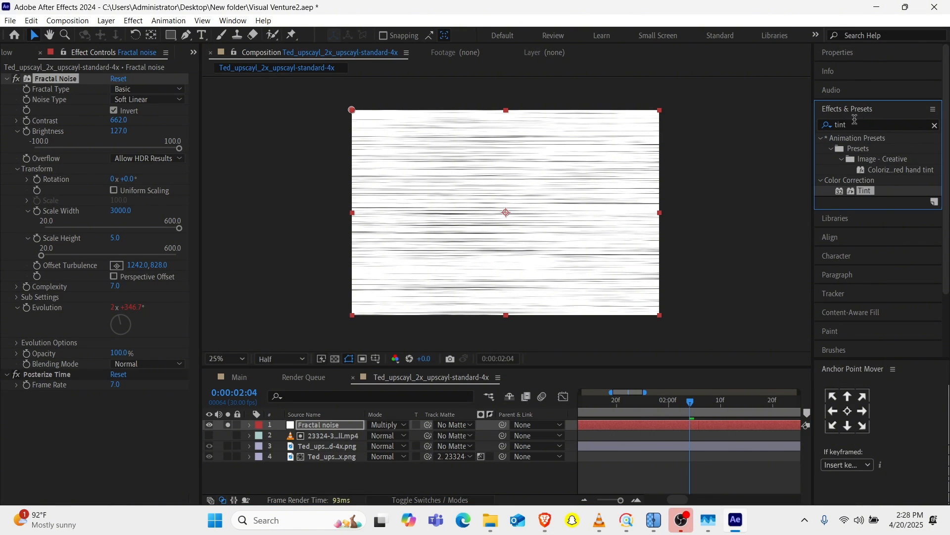
{"action": "left_click", "coordinate": [342, 428]}
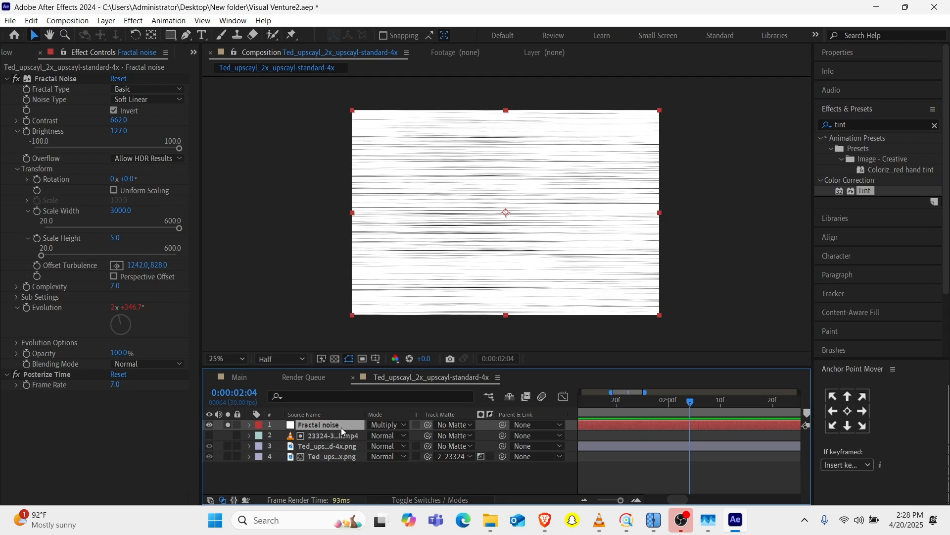
{"action": "left_click", "coordinate": [864, 124]}
{"action": "type", "text": "inver"}
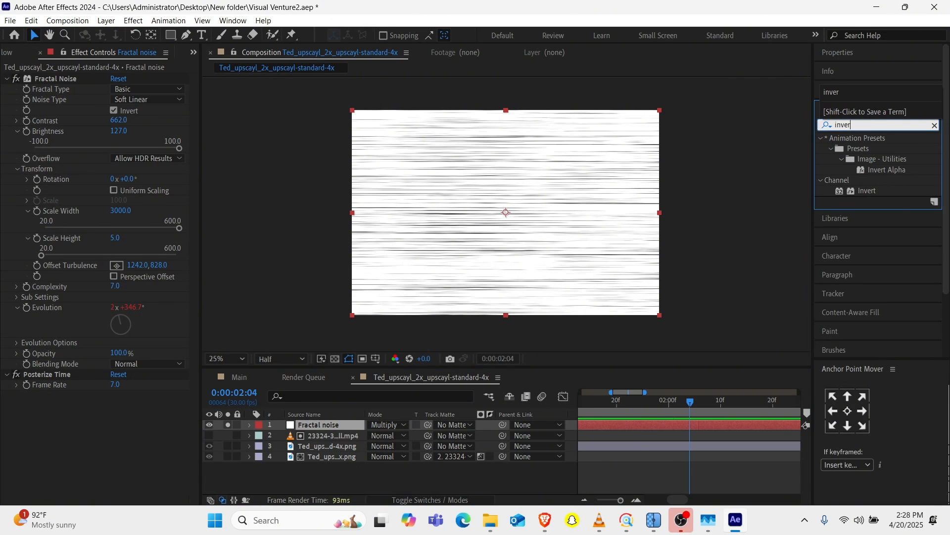
{"action": "double_click", "coordinate": [877, 190]}
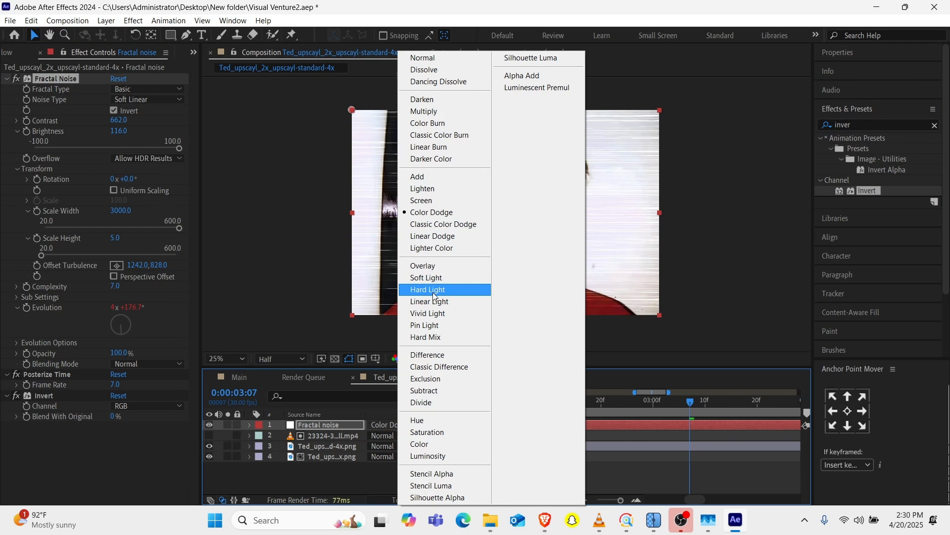
Step: Set the Fractal noise layer's blending mode to Soft Light and preview the portrait transition
{"action": "left_click", "coordinate": [426, 278]}
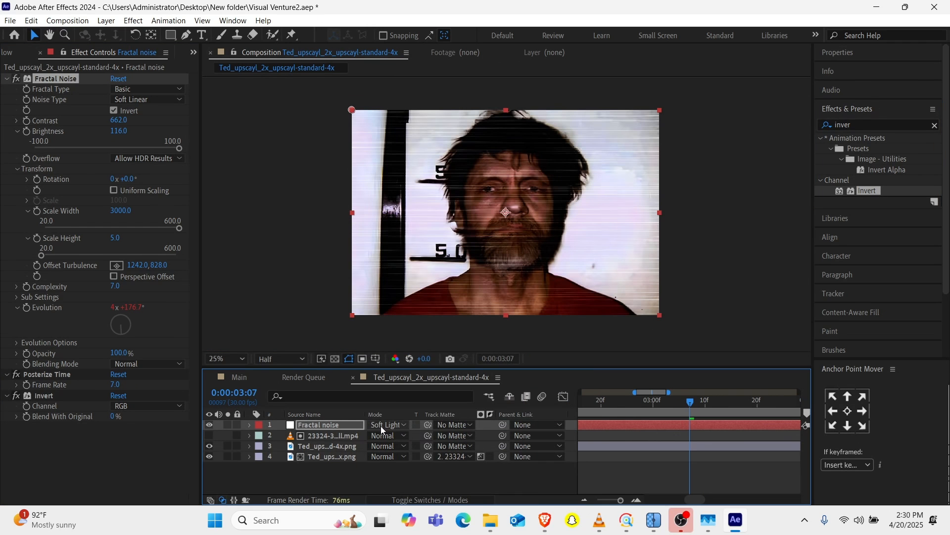
{"action": "left_click_drag", "start_coordinate": [627, 409], "coordinate": [761, 401]}
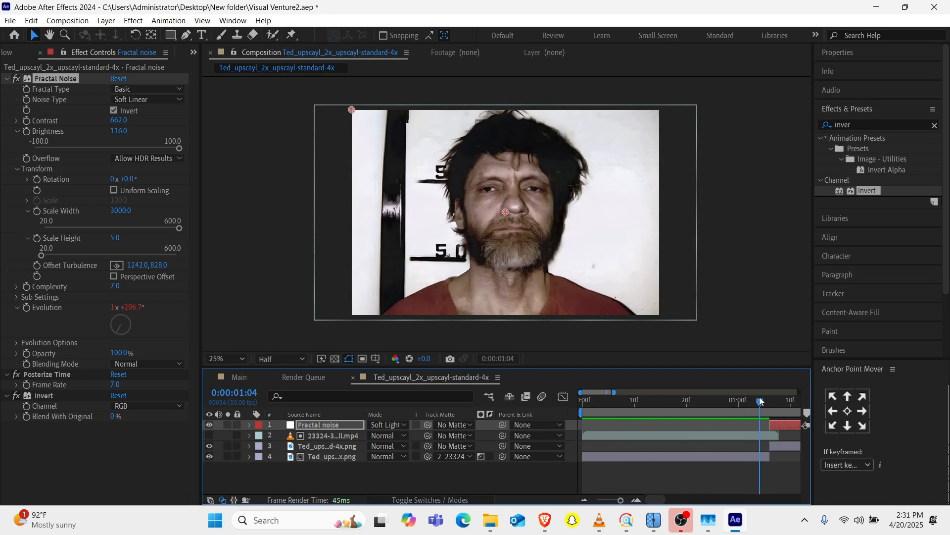
{"action": "key", "text": "space"}
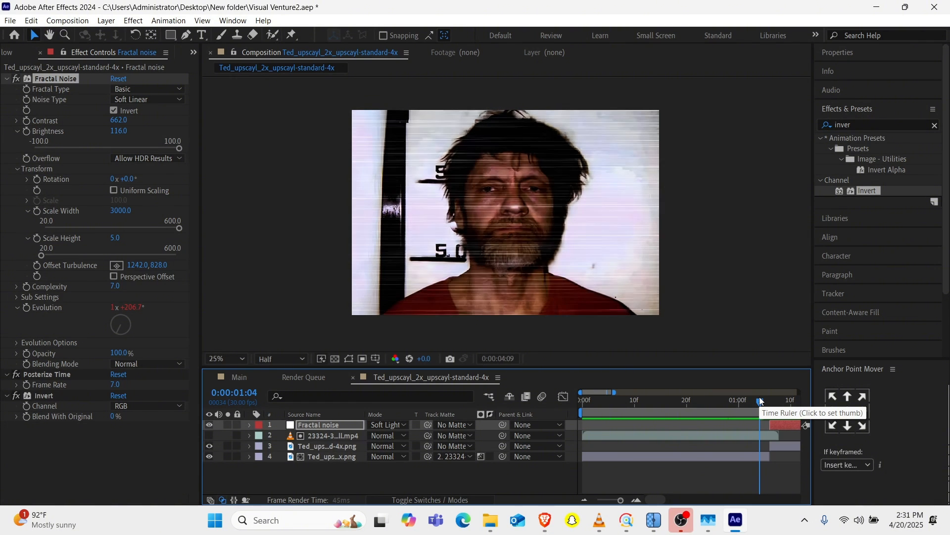
{"action": "key", "text": "space"}
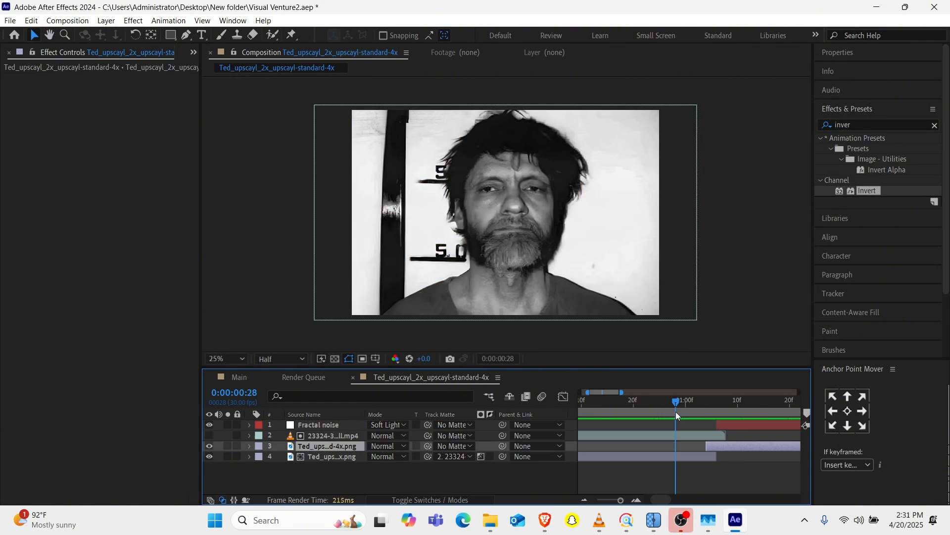
Step: Shift the unmatted portrait and Fractal noise layers to start at 0:00:01:00, and preview the transition
{"action": "left_click_drag", "start_coordinate": [675, 411], "coordinate": [685, 412]}
{"action": "left_click_drag", "start_coordinate": [714, 446], "coordinate": [694, 452]}
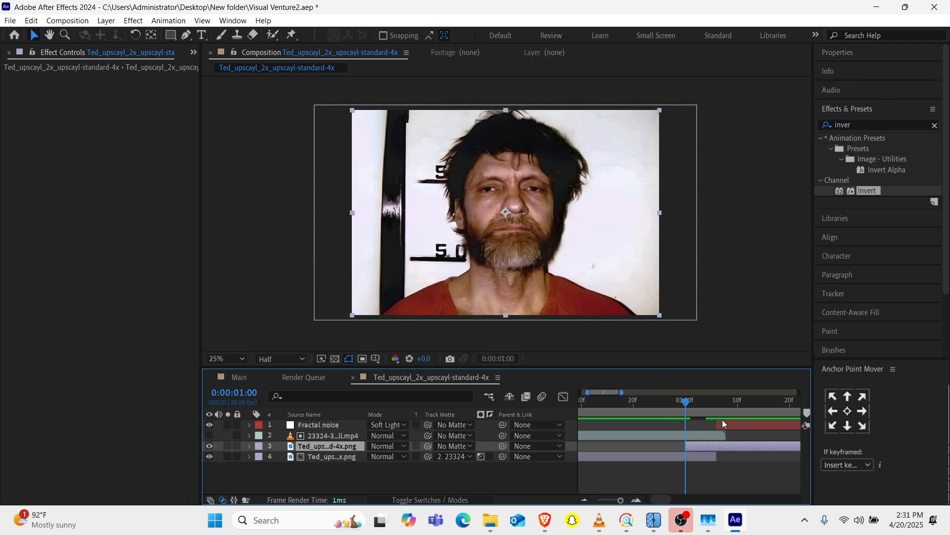
{"action": "left_click_drag", "start_coordinate": [725, 421], "coordinate": [696, 430]}
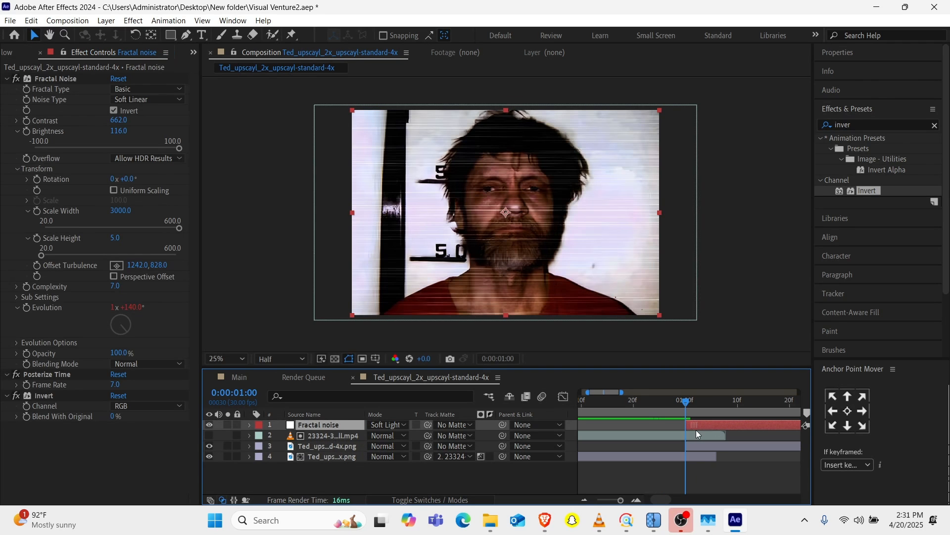
{"action": "left_click", "coordinate": [666, 437]}
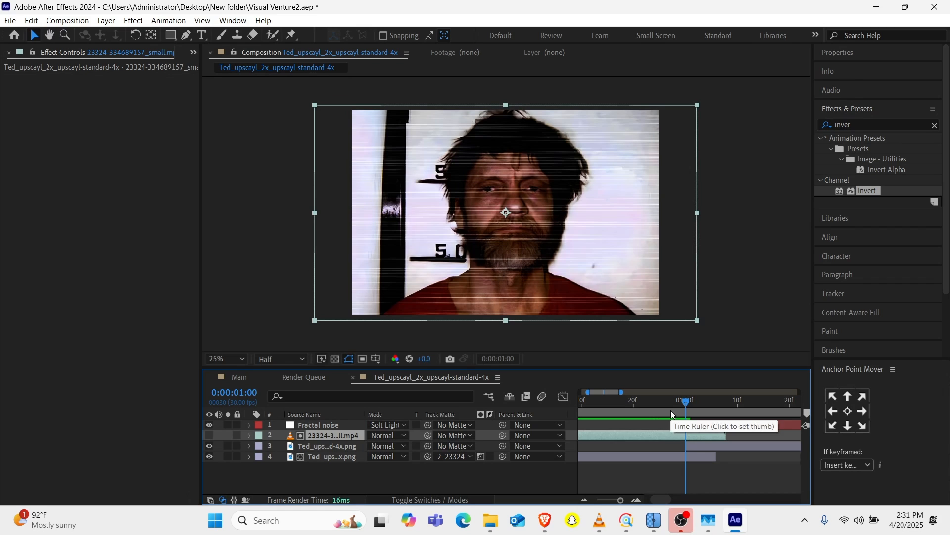
{"action": "left_click_drag", "start_coordinate": [670, 410], "coordinate": [697, 404]}
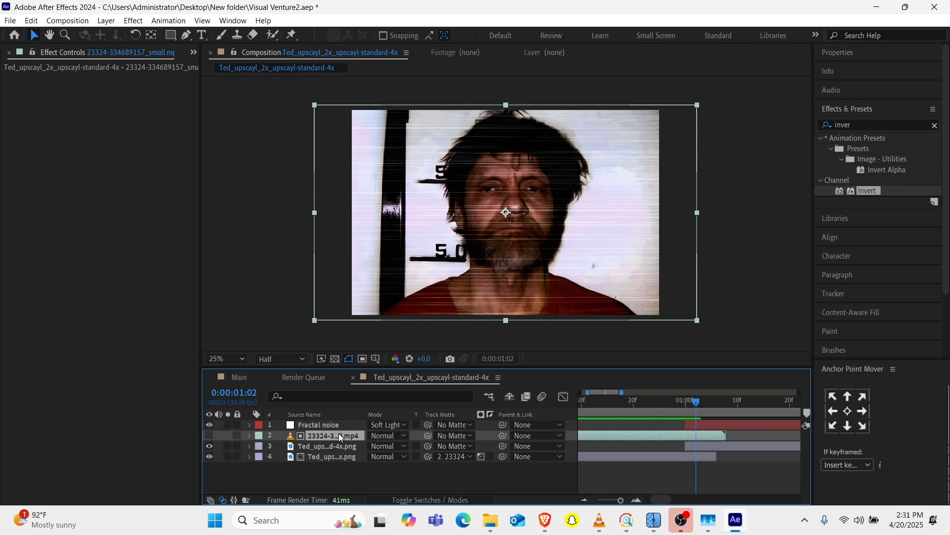
{"action": "left_click", "coordinate": [644, 411]}
{"action": "left_click_drag", "start_coordinate": [644, 411], "coordinate": [627, 427]}
{"action": "key", "text": "space"}
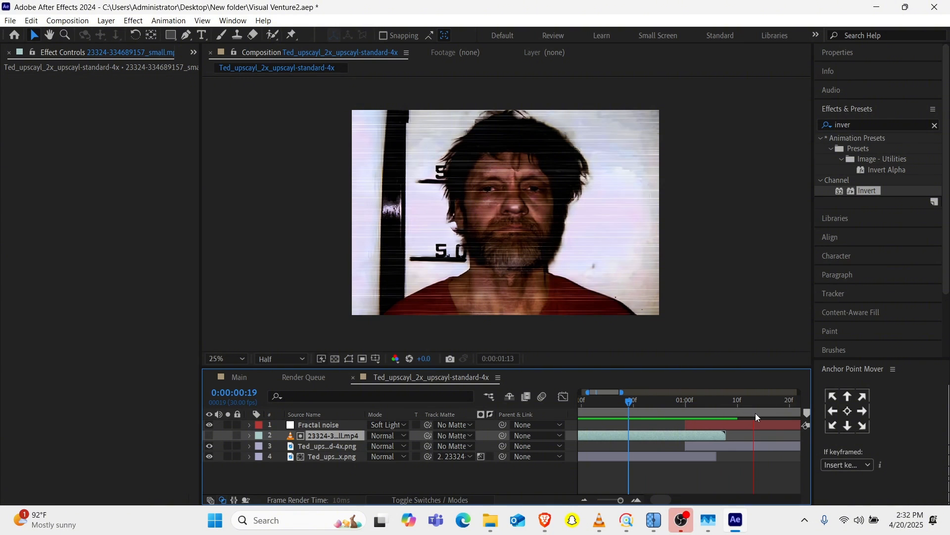
Step: Add an adjustment layer above all layers in the portrait composition
{"action": "left_click", "coordinate": [106, 21]}
{"action": "mouse_move", "coordinate": [233, 20]}
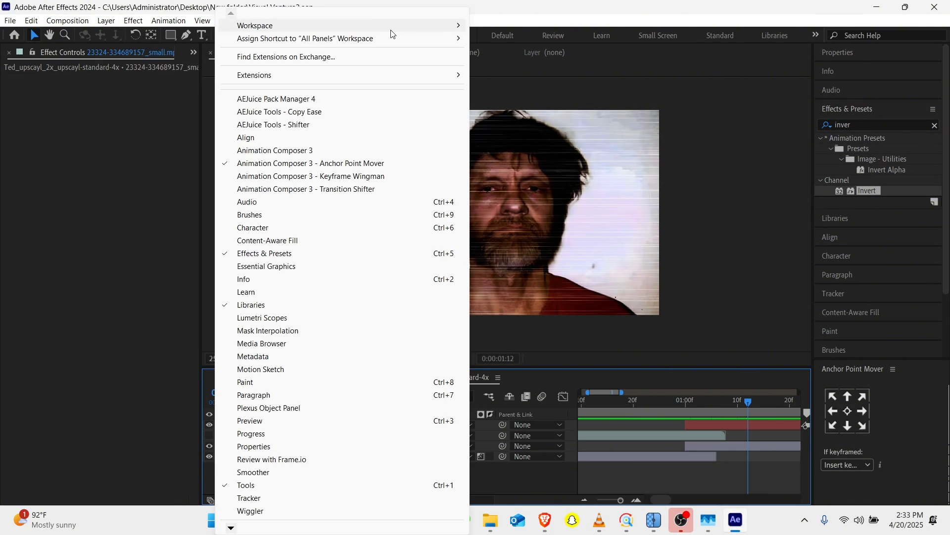
{"action": "mouse_move", "coordinate": [106, 20]}
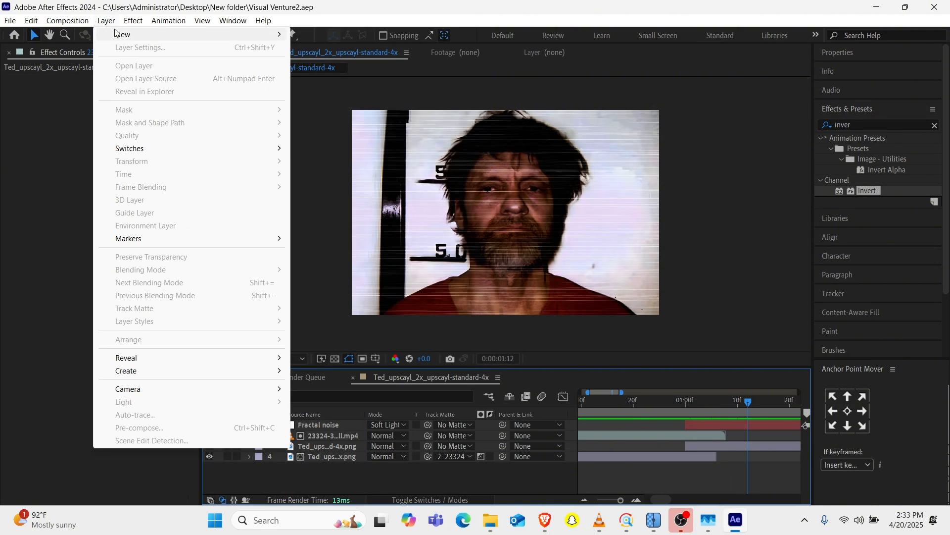
{"action": "mouse_move", "coordinate": [128, 38]}
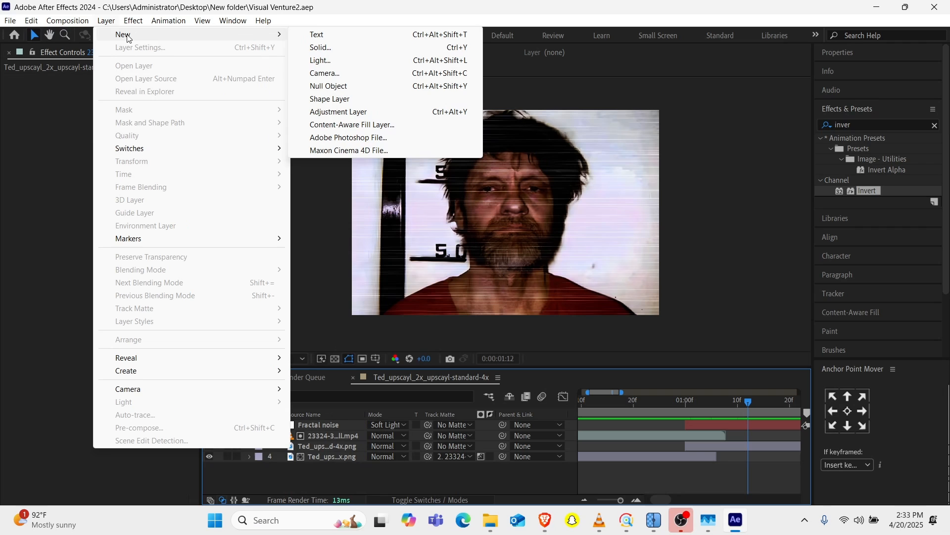
{"action": "left_click", "coordinate": [344, 112]}
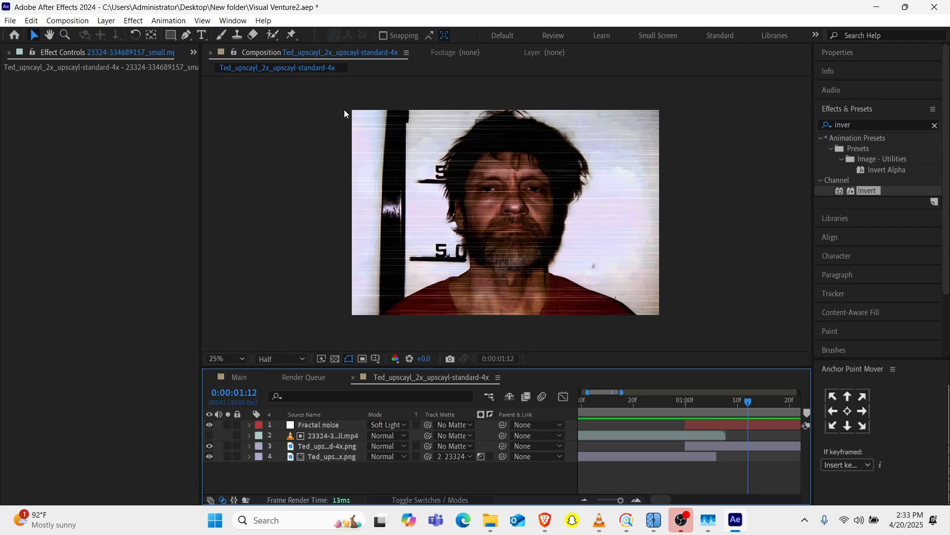
Step: Apply Posterize Time to the adjustment layer with a Frame Rate of 6, and preview the composition from the start
{"action": "left_click", "coordinate": [862, 124]}
{"action": "type", "text": "post"}
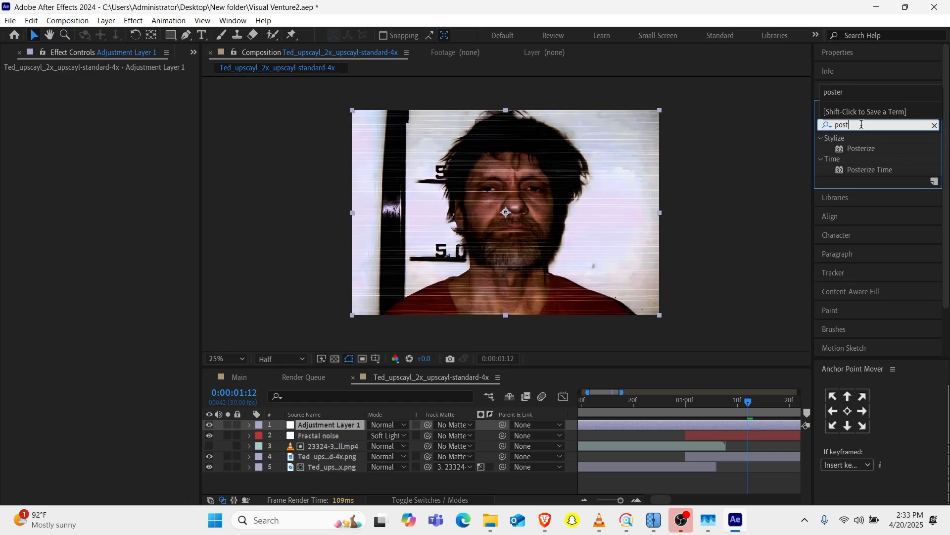
{"action": "left_click_drag", "start_coordinate": [887, 171], "coordinate": [530, 232]}
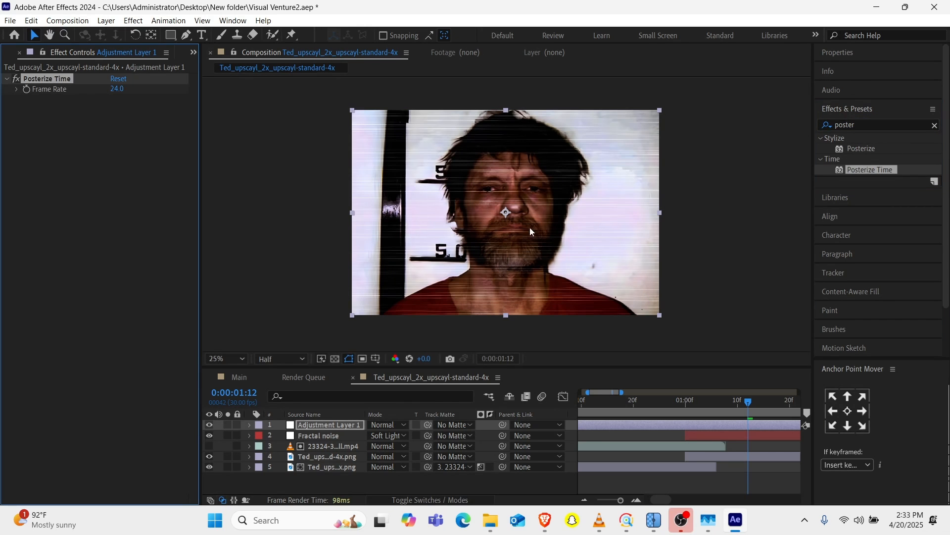
{"action": "left_click", "coordinate": [117, 89]}
{"action": "type", "text": "6"}
{"action": "key", "text": "Return"}
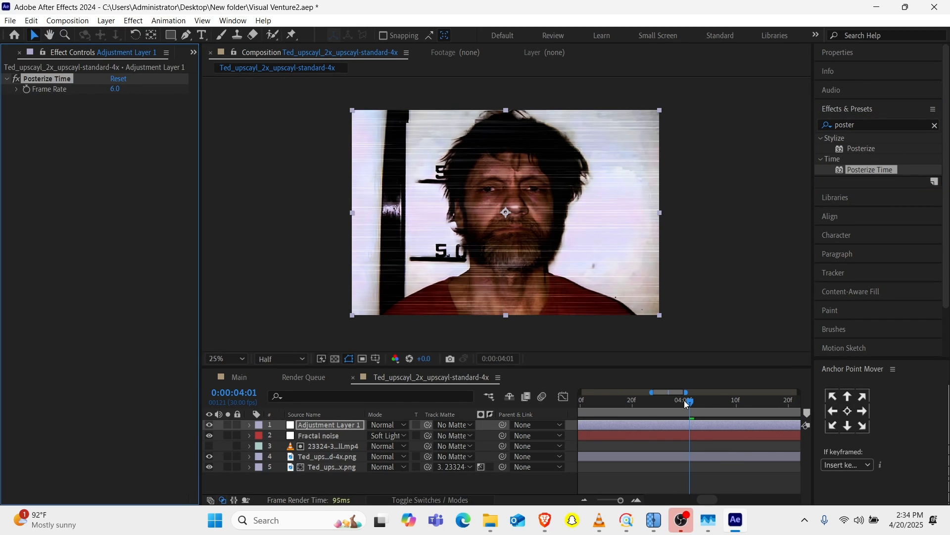
{"action": "scroll", "coordinate": [635, 451], "scroll_direction": "left", "scroll_amount": 10}
{"action": "left_click_drag", "start_coordinate": [666, 402], "coordinate": [461, 422]}
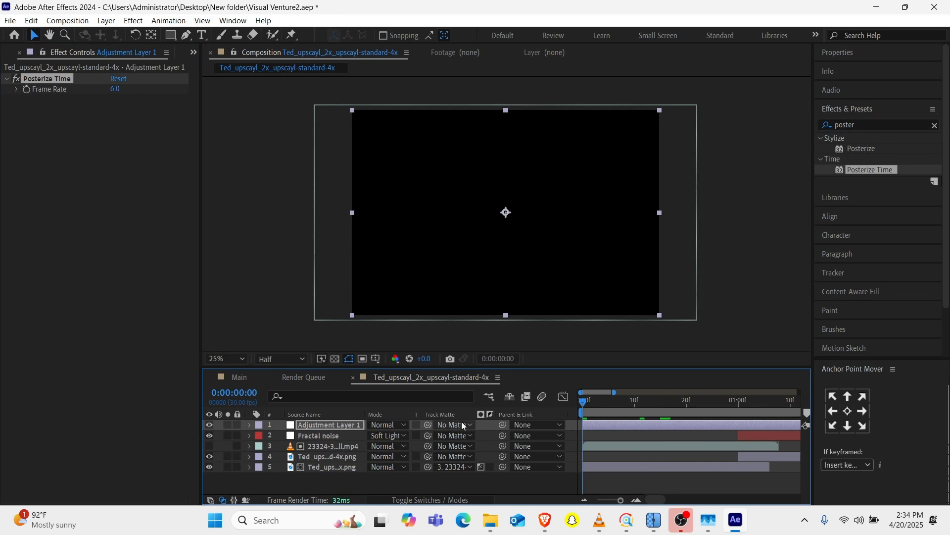
{"action": "key", "text": "space"}
{"action": "key", "text": "space"}
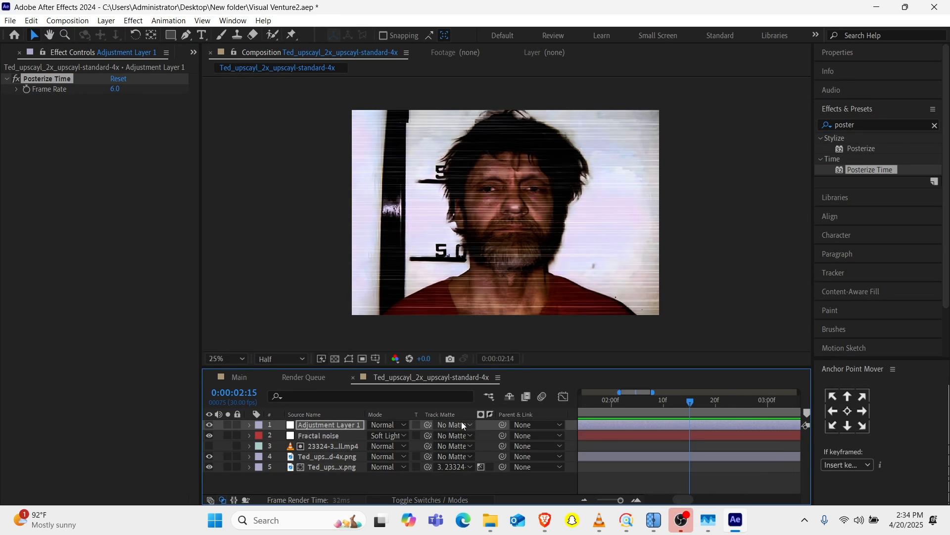
Step: Time-stretch the brush matte video with a Stretch Factor of 15
{"action": "scroll", "coordinate": [793, 453], "scroll_direction": "left", "scroll_amount": 5}
{"action": "right_click", "coordinate": [321, 447]}
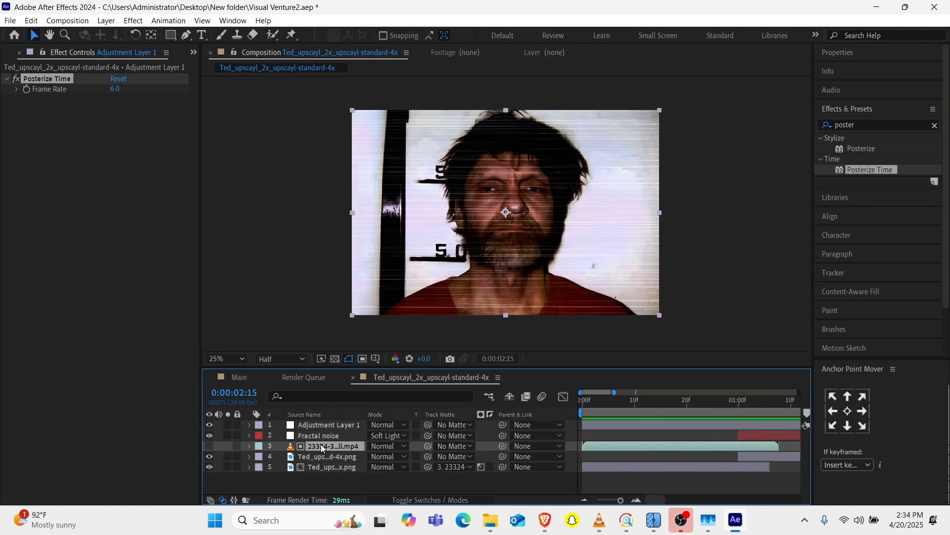
{"action": "mouse_move", "coordinate": [367, 156]}
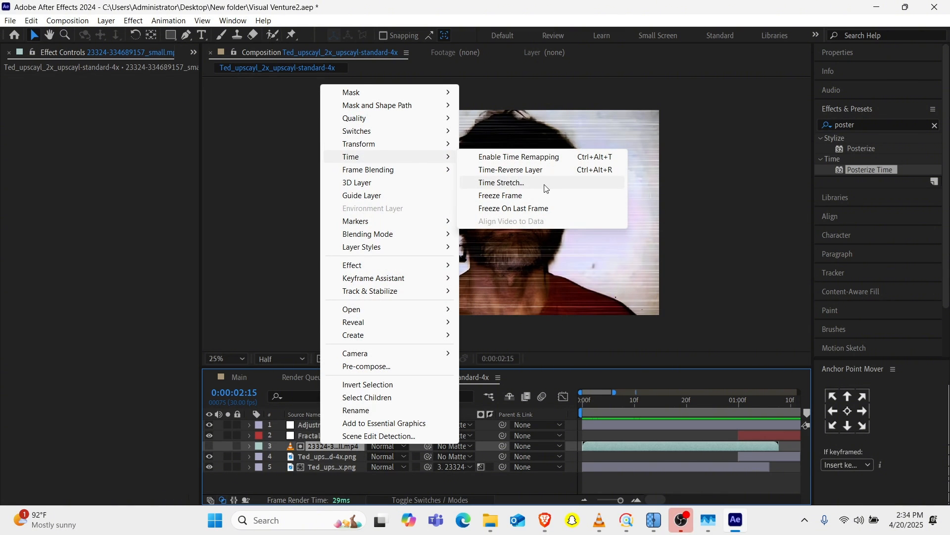
{"action": "left_click", "coordinate": [488, 181]}
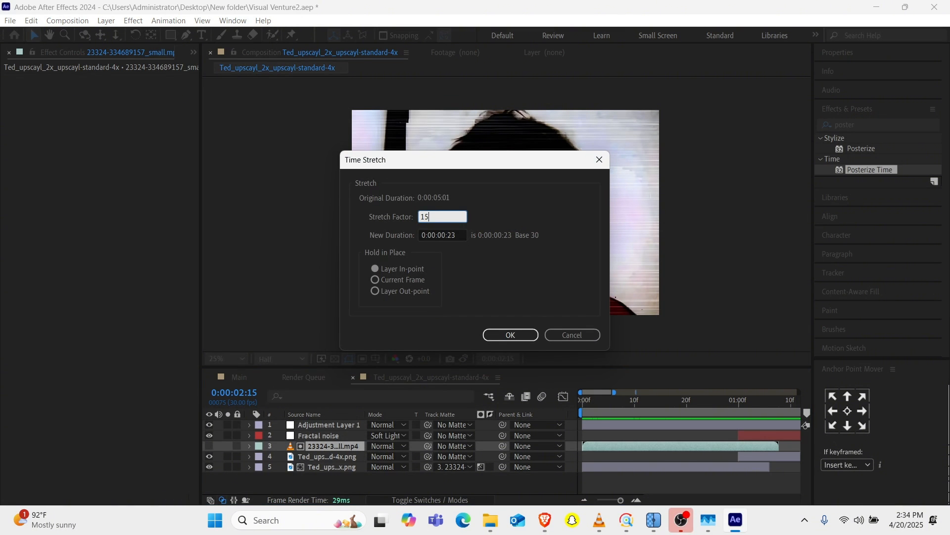
{"action": "type", "text": "15"}
{"action": "key", "text": "Return"}
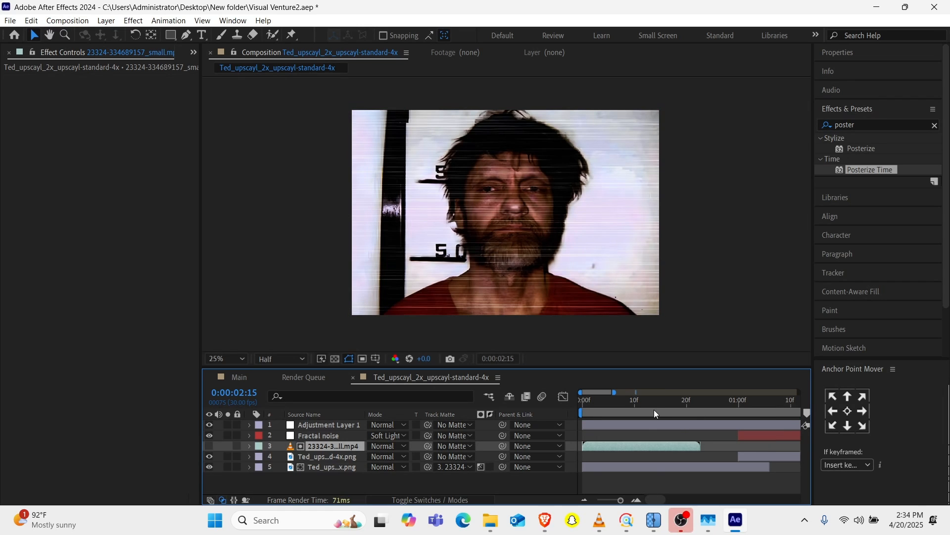
Step: Shift the unmatted portrait and Fractal noise layers to start at 0:00:00:20, and preview the faster reveal from the beginning
{"action": "left_click", "coordinate": [625, 405]}
{"action": "left_click_drag", "start_coordinate": [756, 456], "coordinate": [723, 463]}
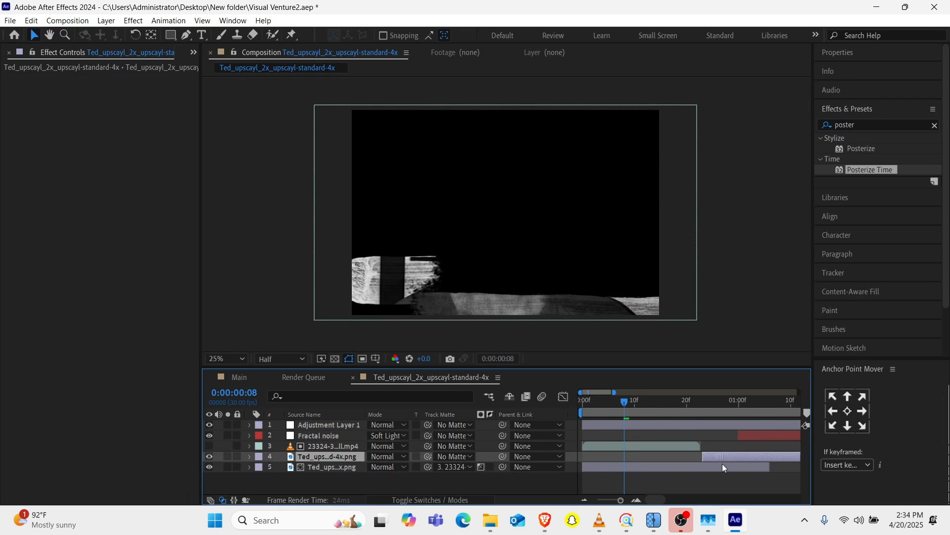
{"action": "left_click_drag", "start_coordinate": [753, 435], "coordinate": [712, 440]}
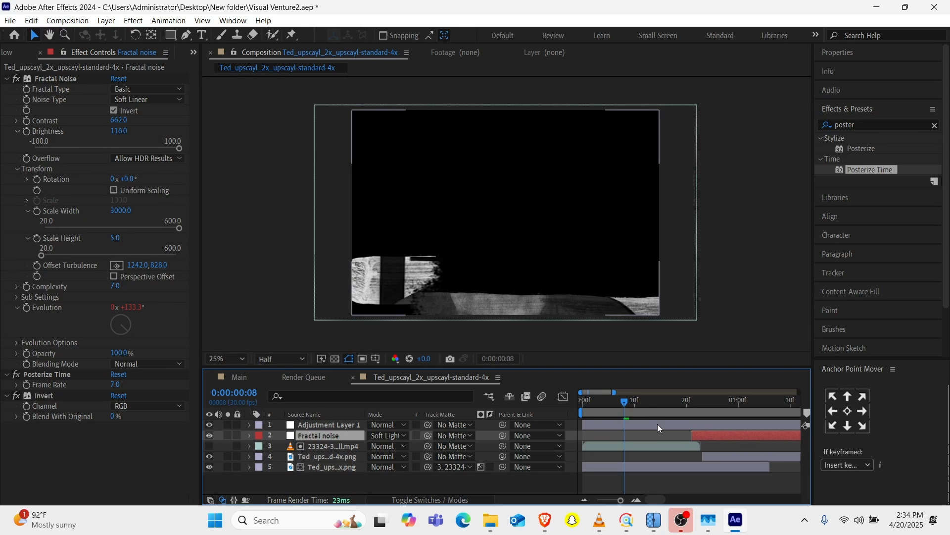
{"action": "left_click_drag", "start_coordinate": [646, 402], "coordinate": [693, 459]}
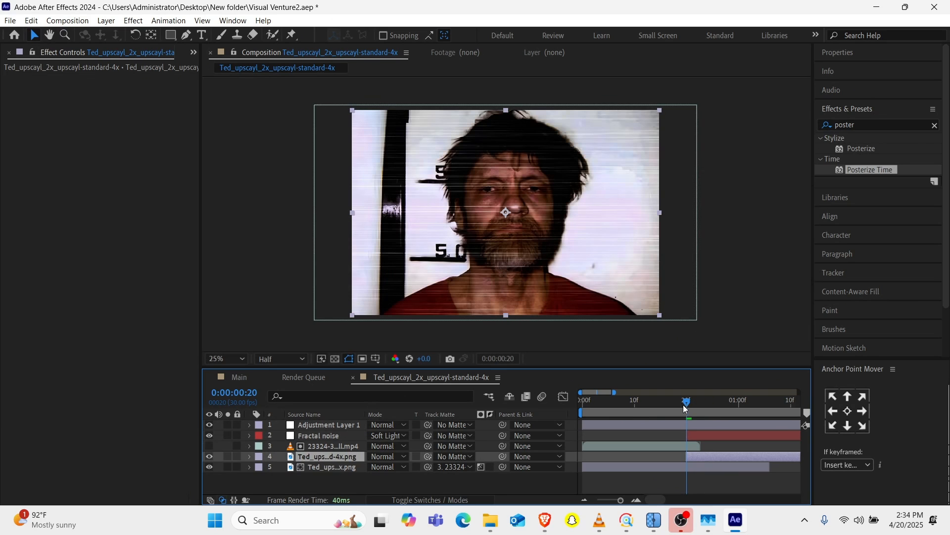
{"action": "left_click_drag", "start_coordinate": [685, 407], "coordinate": [514, 420]}
{"action": "key", "text": "space"}
{"action": "key", "text": "space"}
{"action": "key", "text": "space"}
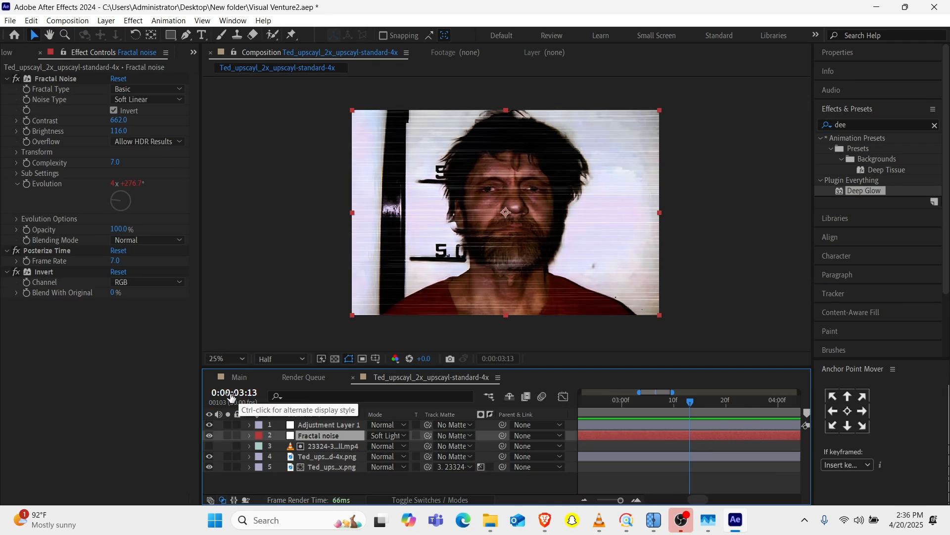
Step: Switch to the Main composition, zoom its view out to 25%, and show the project's item list
{"action": "left_click", "coordinate": [236, 379]}
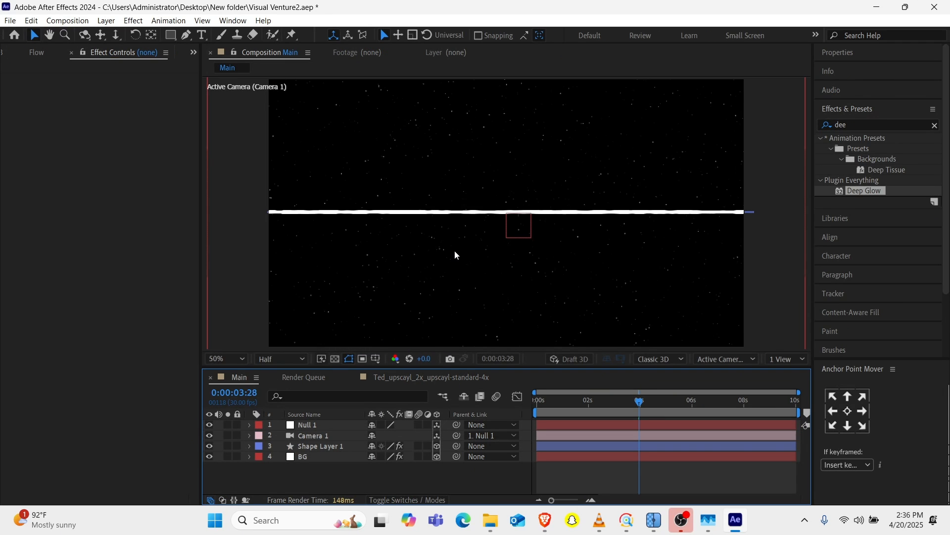
{"action": "key", "text": "comma"}
{"action": "left_click", "coordinate": [191, 53]}
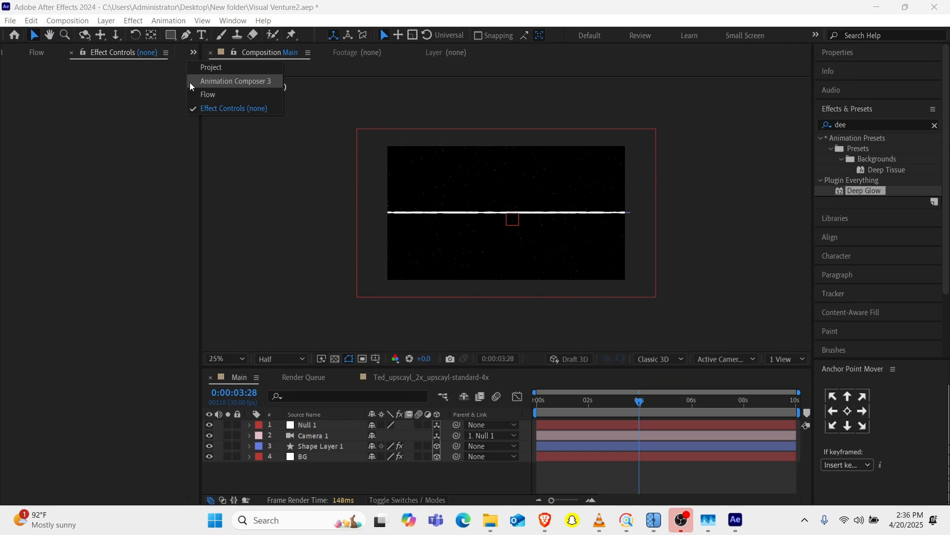
{"action": "left_click", "coordinate": [221, 67]}
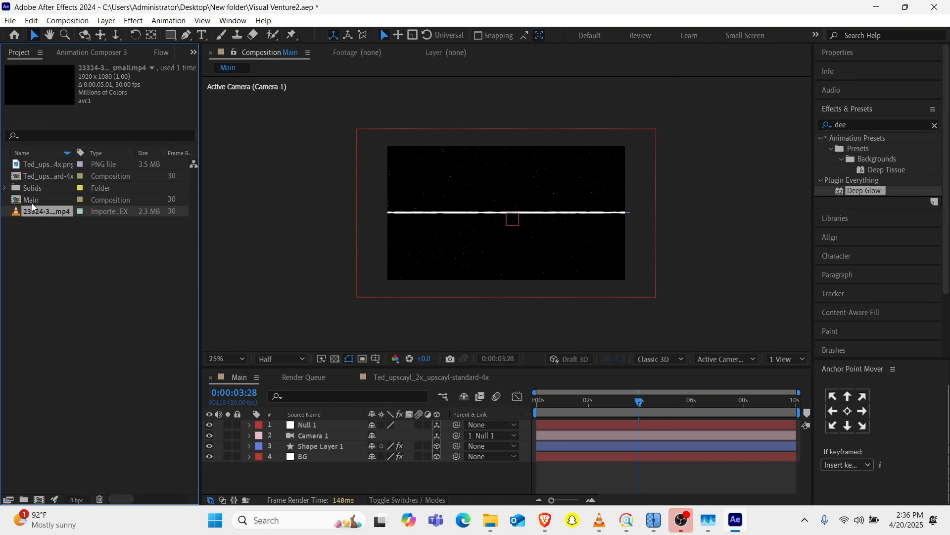
Step: Rename the portrait composition as Ted in the project's item list
{"action": "left_click", "coordinate": [36, 177]}
{"action": "key", "text": "Return"}
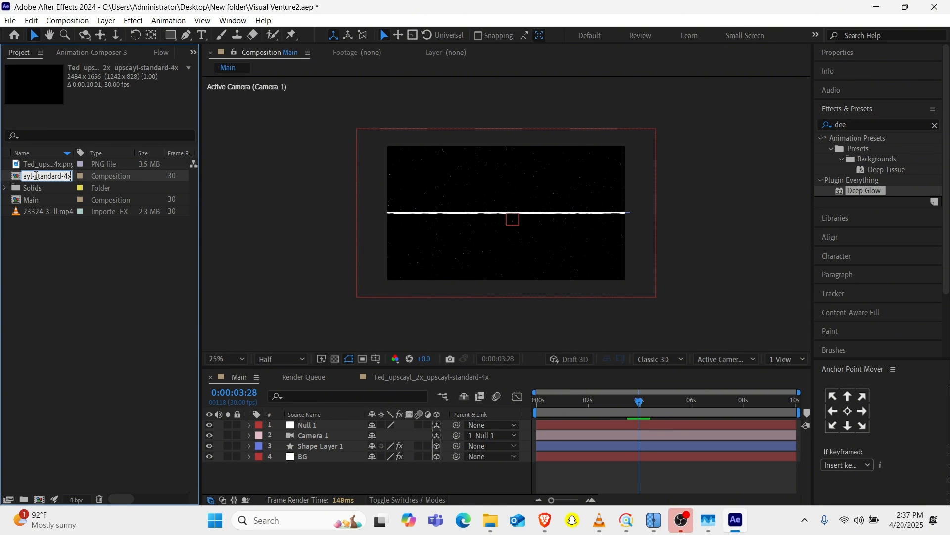
{"action": "key", "text": "BackSpace"}
{"action": "key", "text": "BackSpace"}
{"action": "key", "text": "BackSpace"}
{"action": "key", "text": "BackSpace"}
{"action": "key", "text": "BackSpace"}
{"action": "key", "text": "BackSpace"}
{"action": "key", "text": "BackSpace"}
{"action": "key", "text": "BackSpace"}
{"action": "key", "text": "BackSpace"}
{"action": "key", "text": "BackSpace"}
{"action": "key", "text": "BackSpace"}
{"action": "key", "text": "BackSpace"}
{"action": "key", "text": "BackSpace"}
{"action": "key", "text": "BackSpace"}
{"action": "key", "text": "BackSpace"}
{"action": "key", "text": "BackSpace"}
{"action": "key", "text": "BackSpace"}
{"action": "key", "text": "BackSpace"}
{"action": "key", "text": "BackSpace"}
{"action": "key", "text": "BackSpace"}
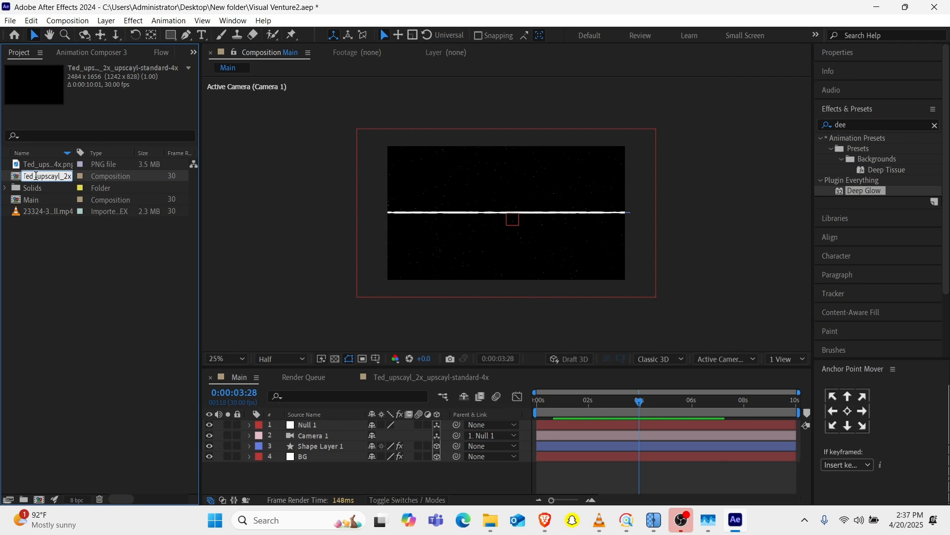
{"action": "left_click", "coordinate": [7, 250]}
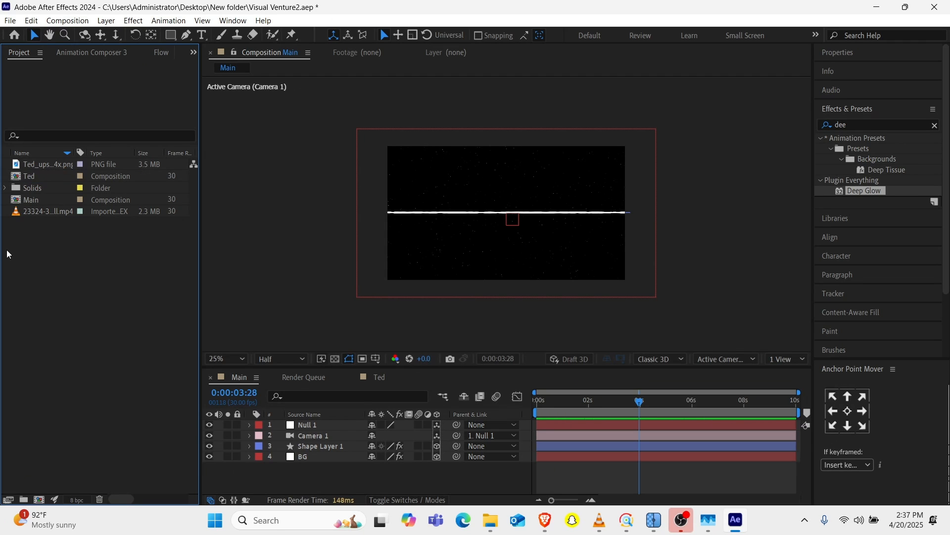
Step: Add the Ted composition to the Main composition and set its Scale to 28%
{"action": "left_click", "coordinate": [31, 175]}
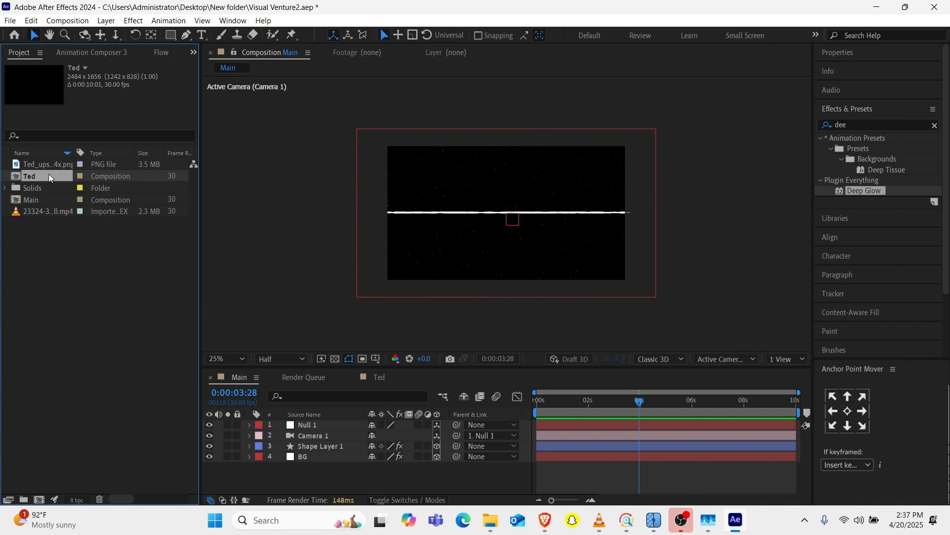
{"action": "left_click", "coordinate": [53, 199]}
{"action": "left_click_drag", "start_coordinate": [25, 171], "coordinate": [492, 212]}
{"action": "key", "text": "s"}
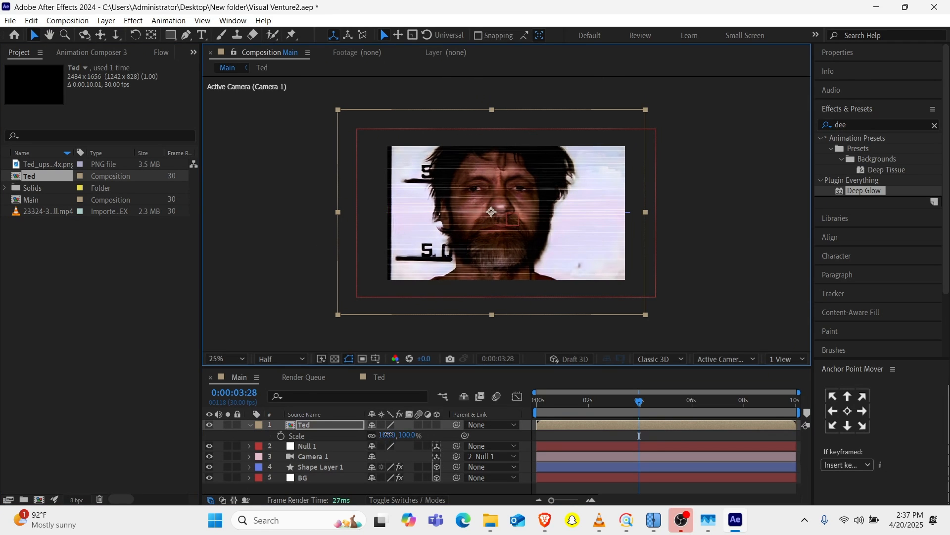
{"action": "left_click_drag", "start_coordinate": [387, 435], "coordinate": [345, 438]}
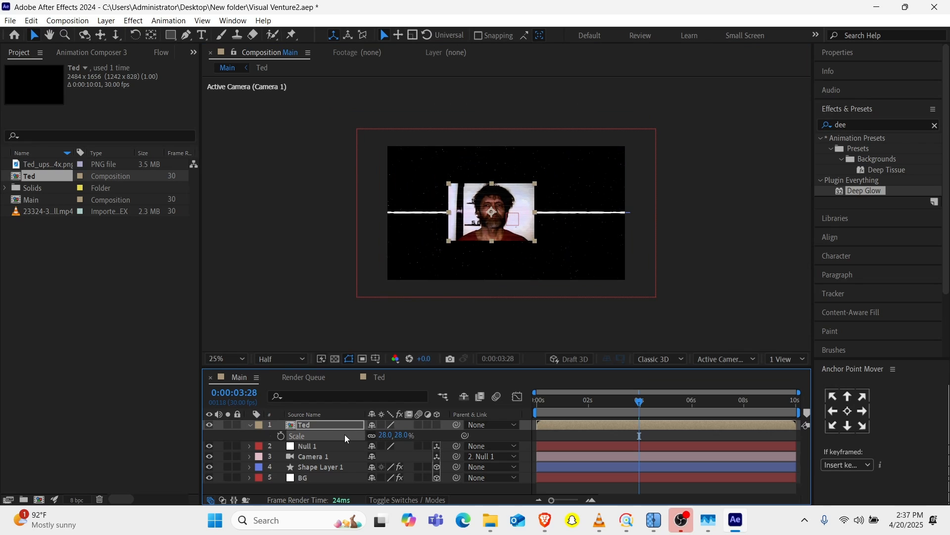
{"action": "scroll", "coordinate": [503, 228], "scroll_direction": "up", "scroll_amount": 4}
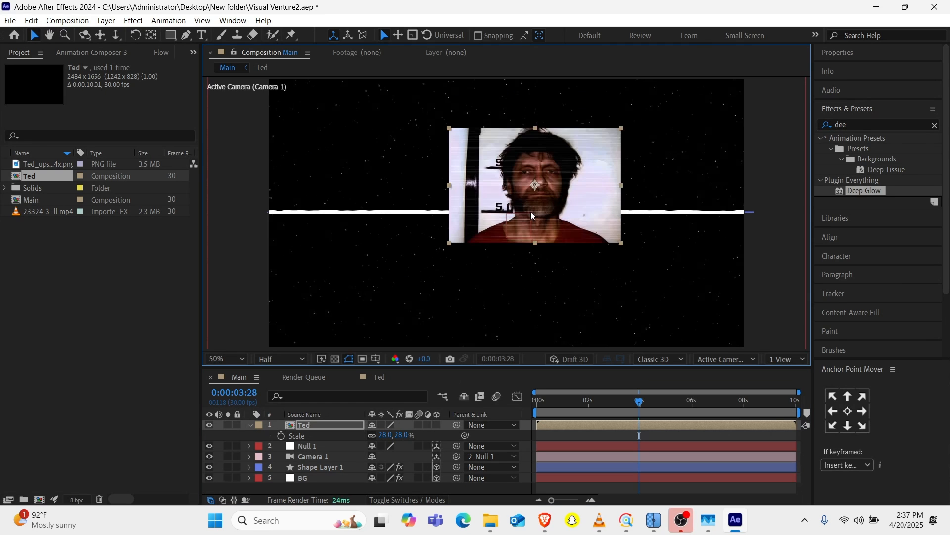
{"action": "scroll", "coordinate": [530, 212], "scroll_direction": "down", "scroll_amount": 2}
Step: Apply Roughen Edges with a Border of 150 to the Ted layer, and place the layer just above the white line
{"action": "left_click", "coordinate": [867, 124]}
{"action": "type", "text": "ro"}
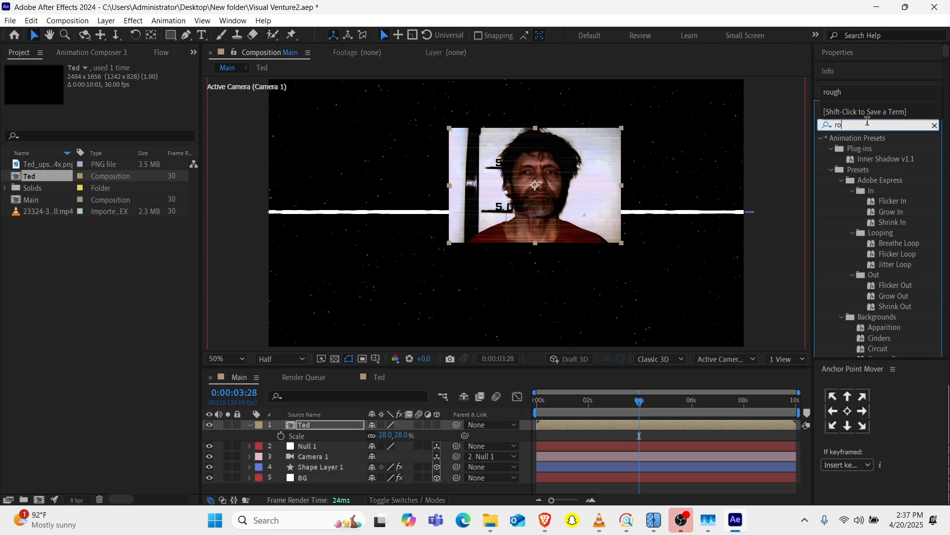
{"action": "type", "text": "ugh"}
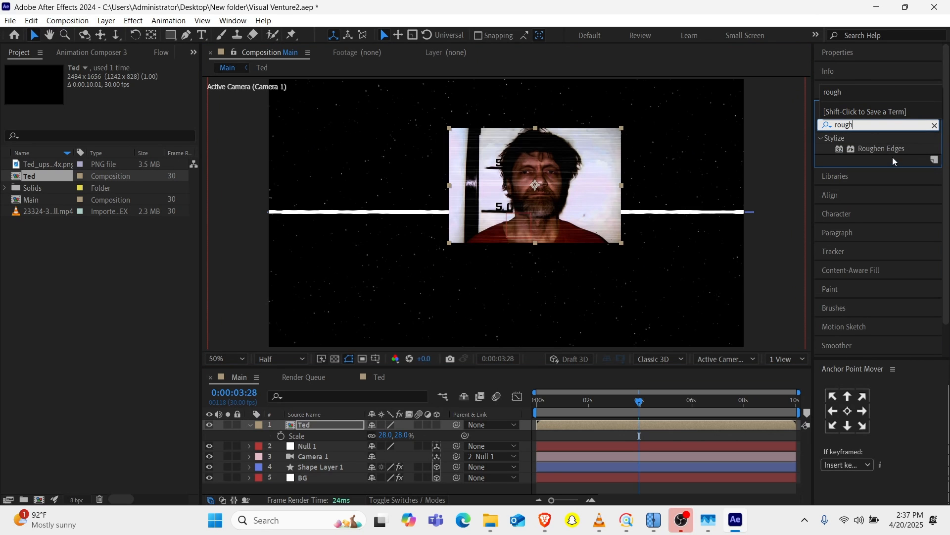
{"action": "left_click_drag", "start_coordinate": [890, 147], "coordinate": [543, 195]}
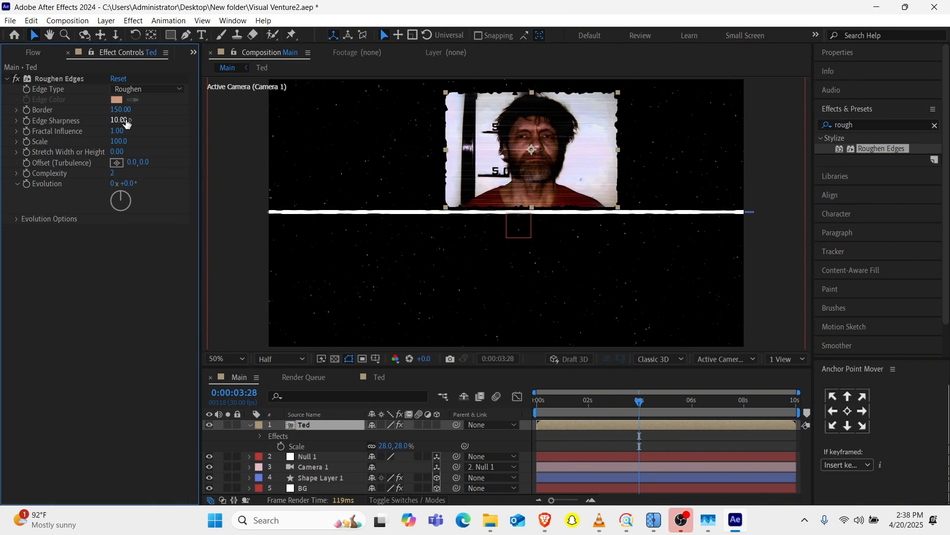
Step: Try a Complexity of 1 for the Ted layer's Roughen Edges effect, and set it back to 2
{"action": "left_click_drag", "start_coordinate": [118, 133], "coordinate": [352, 142]}
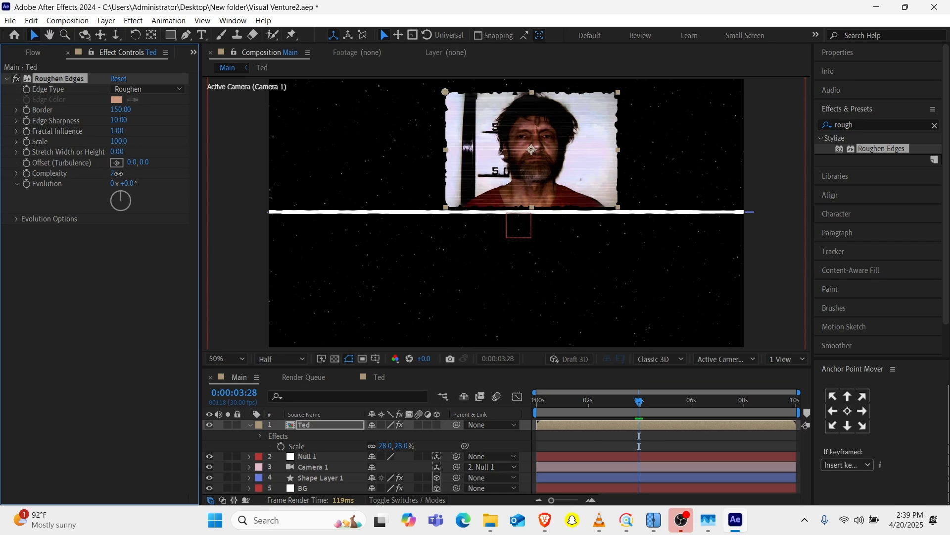
{"action": "left_click_drag", "start_coordinate": [118, 173], "coordinate": [176, 179]}
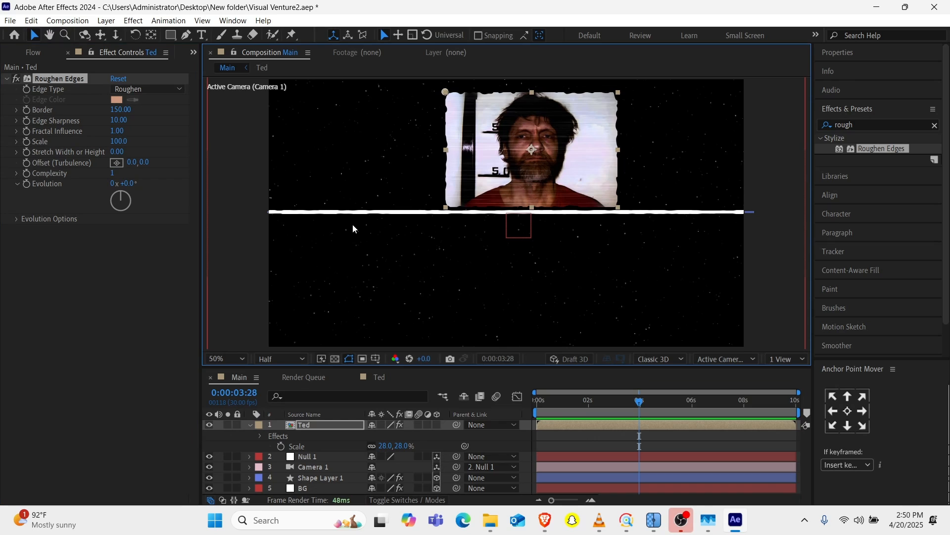
{"action": "left_click", "coordinate": [112, 173]}
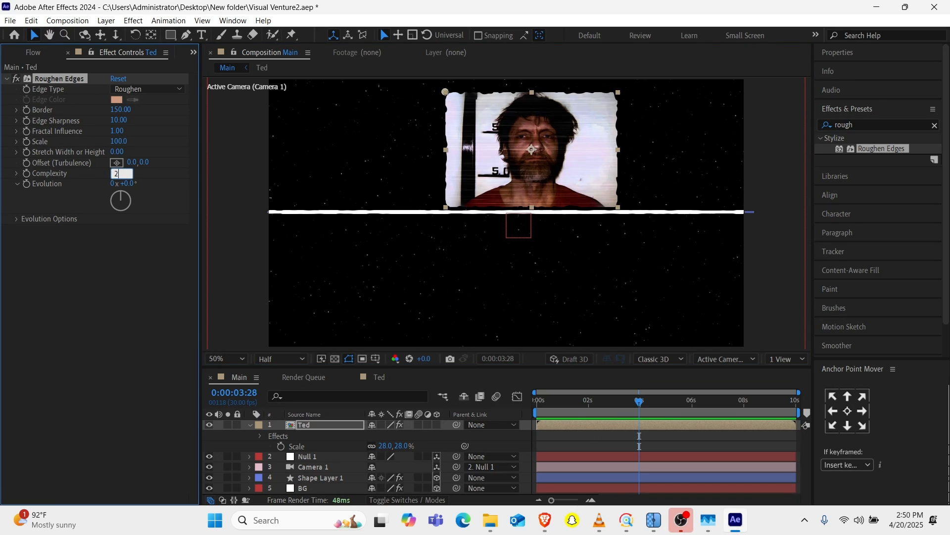
{"action": "key", "text": "Return"}
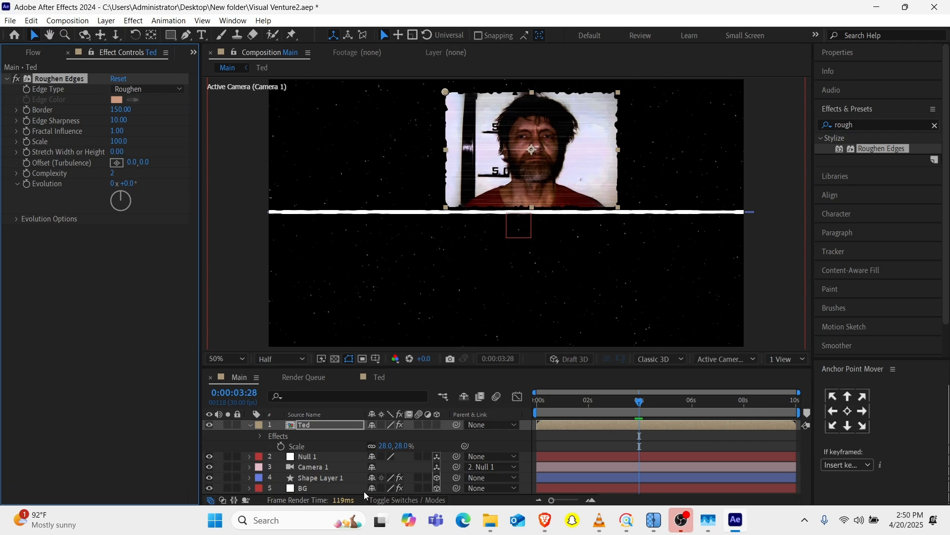
Step: Make the Ted layer 3D and move it below Camera 1 in the layer order
{"action": "left_click", "coordinate": [436, 425]}
{"action": "left_click", "coordinate": [249, 424]}
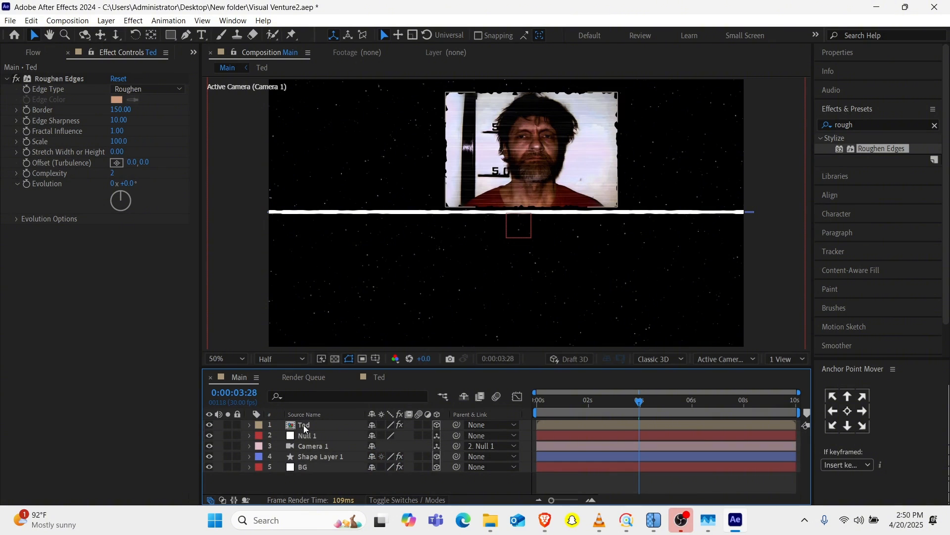
{"action": "left_click_drag", "start_coordinate": [302, 425], "coordinate": [302, 451]}
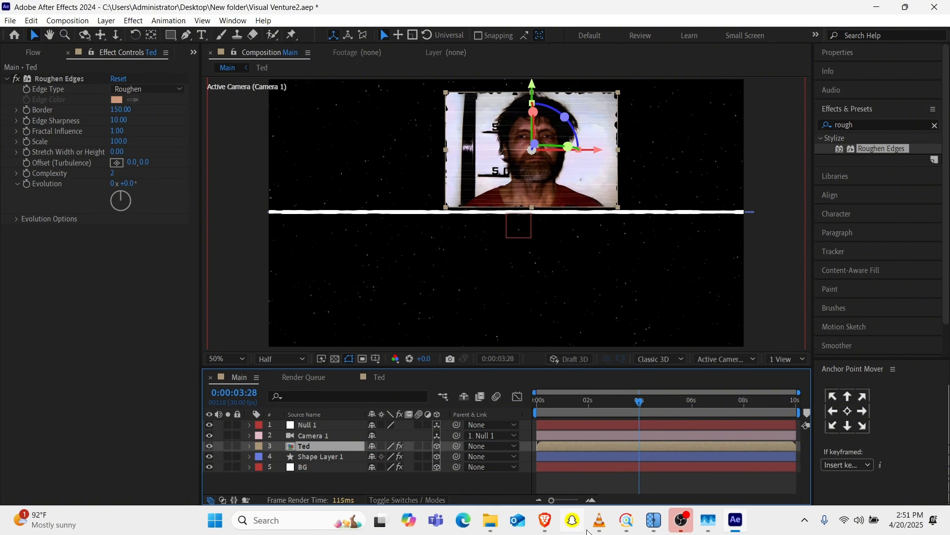
Step: Start a text layer just below the white line, with a white fill and no stroke
{"action": "left_click", "coordinate": [541, 256]}
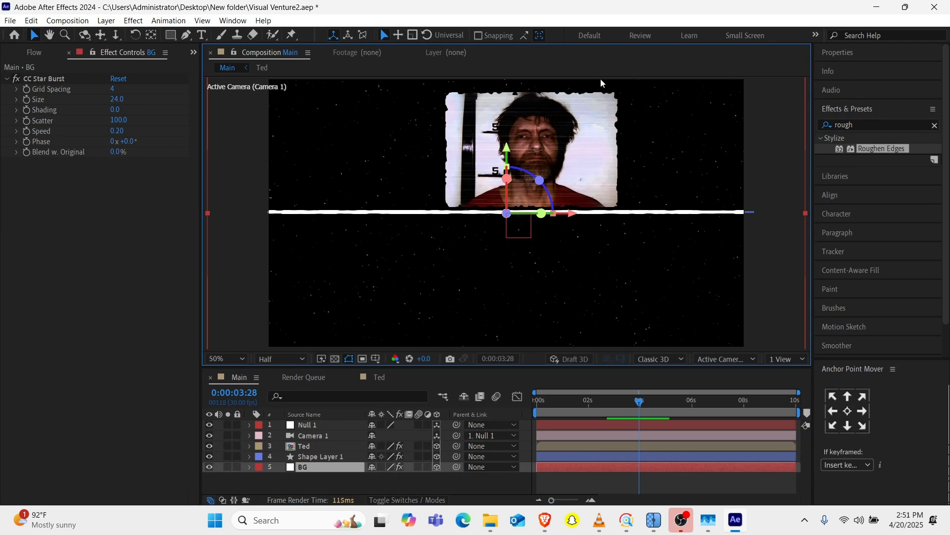
{"action": "key", "text": "ctrl+t"}
{"action": "left_click", "coordinate": [498, 239]}
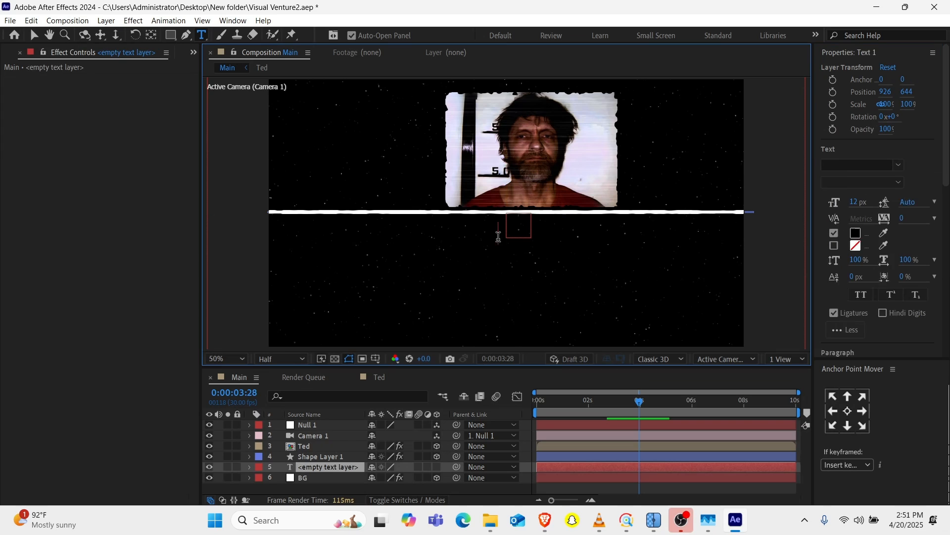
{"action": "left_click", "coordinate": [856, 233]}
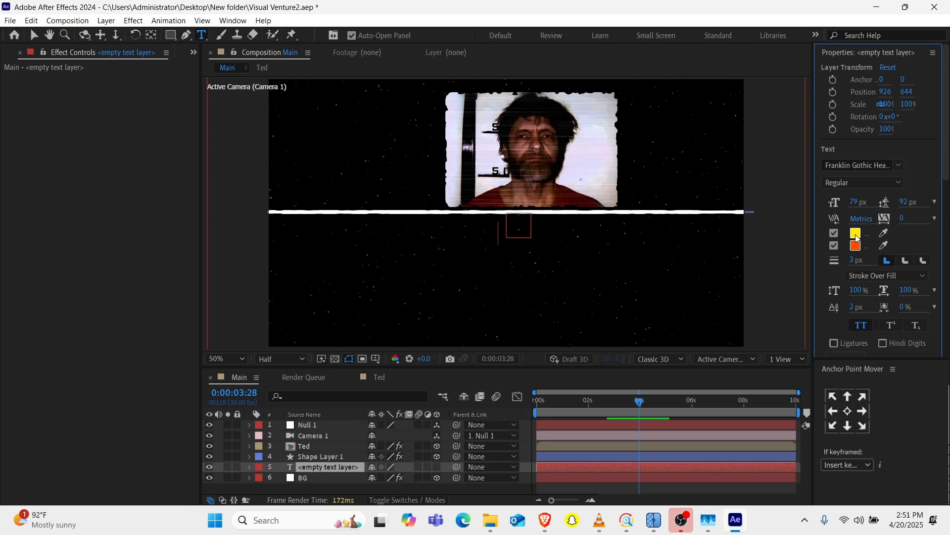
{"action": "left_click_drag", "start_coordinate": [97, 387], "coordinate": [13, 266]}
{"action": "left_click", "coordinate": [317, 309]}
Step: Set the new text layer's font to Arial Regular
{"action": "left_click", "coordinate": [858, 165]}
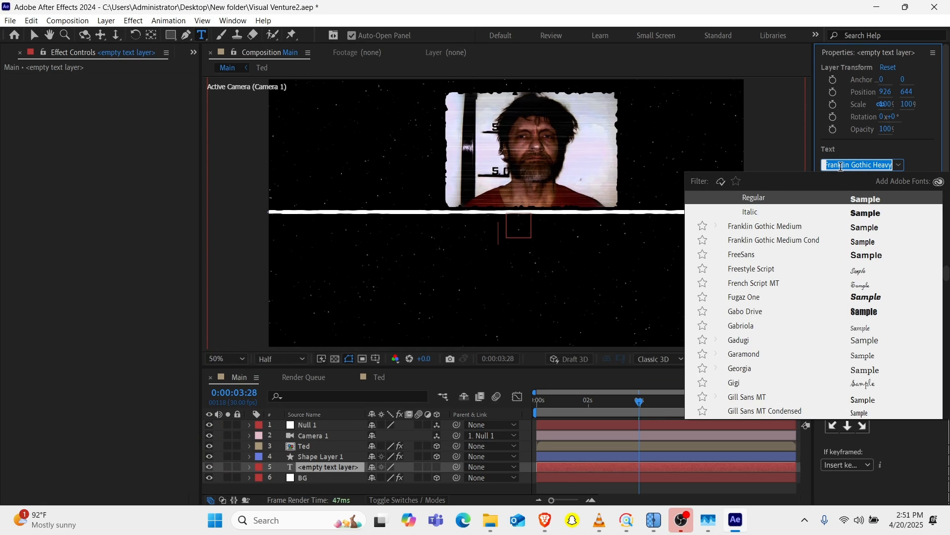
{"action": "type", "text": "ari"}
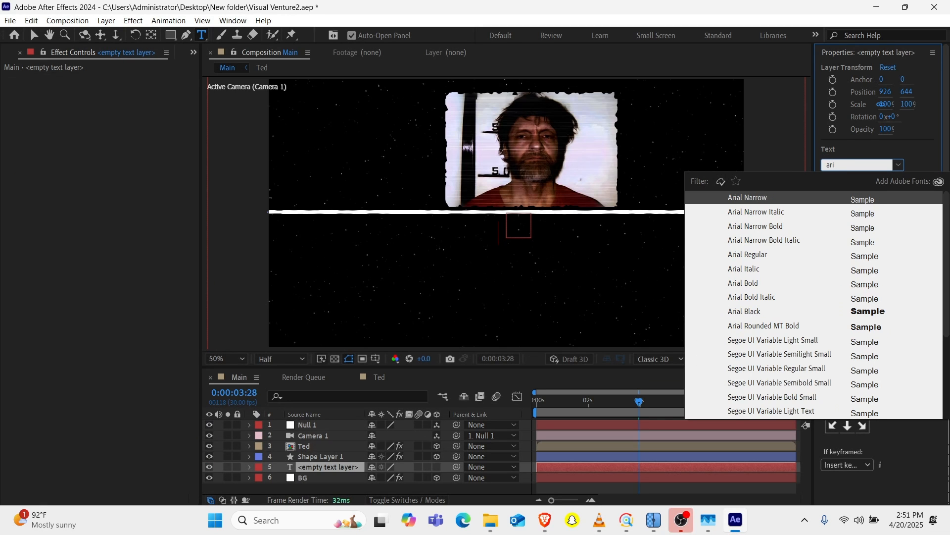
{"action": "key", "text": "Down"}
{"action": "key", "text": "Down"}
{"action": "key", "text": "Down"}
{"action": "key", "text": "Down"}
{"action": "key", "text": "Down"}
{"action": "key", "text": "Down"}
{"action": "key", "text": "Up"}
{"action": "key", "text": "Up"}
{"action": "key", "text": "Return"}
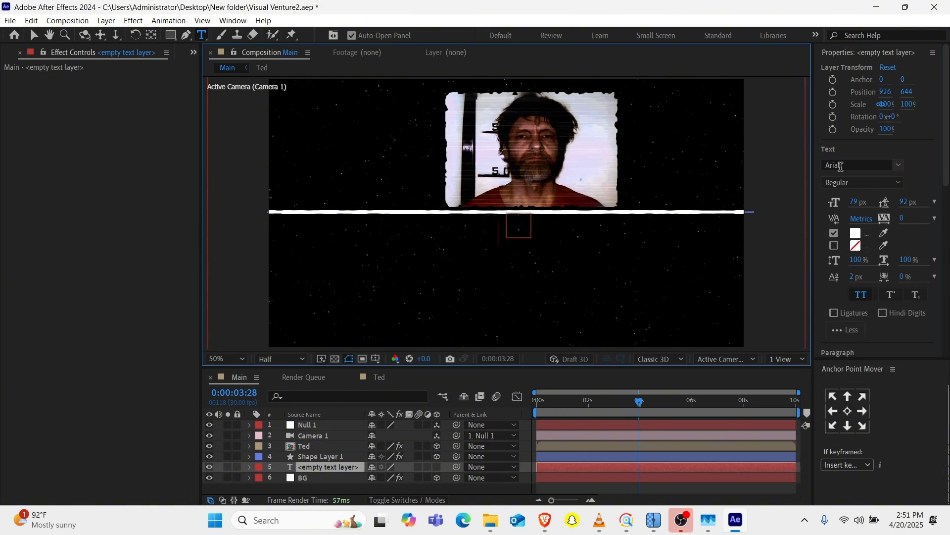
Step: Enter the text 1969 below the portrait and set it in Poppins Regular
{"action": "type", "text": "19"}
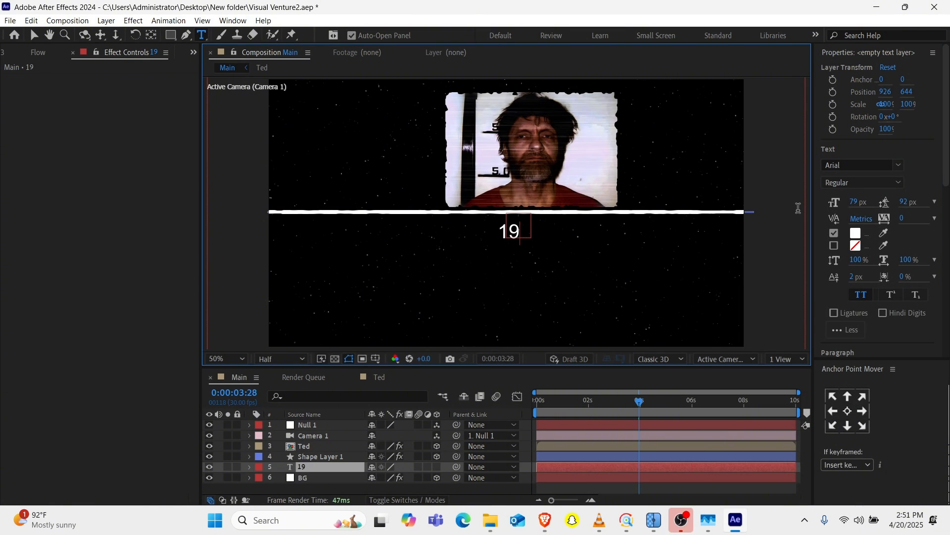
{"action": "type", "text": "69"}
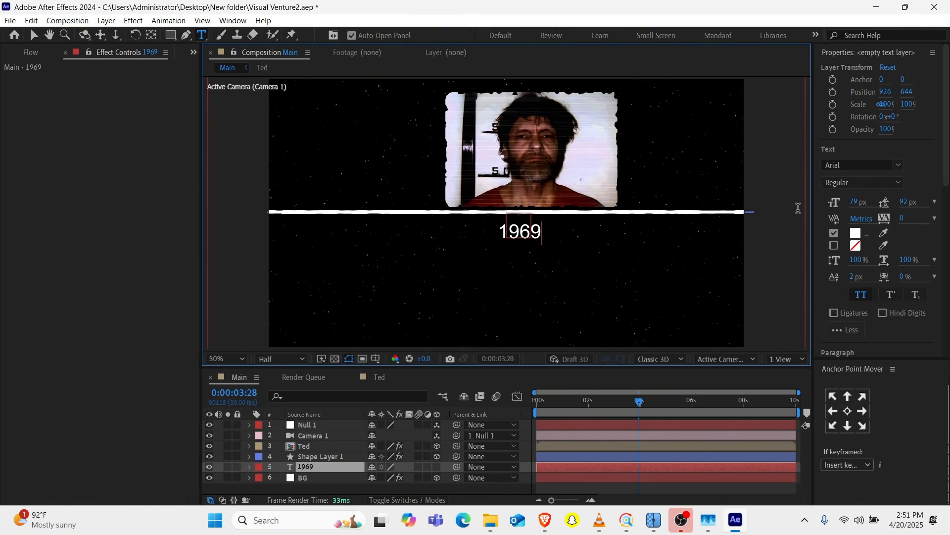
{"action": "key", "text": "ctrl+a"}
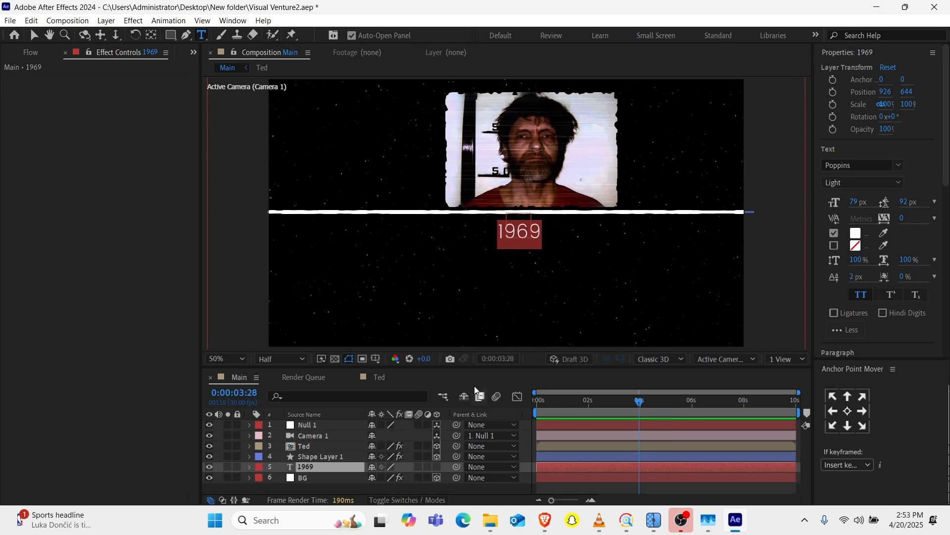
{"action": "left_click", "coordinate": [899, 185]}
{"action": "left_click", "coordinate": [878, 224]}
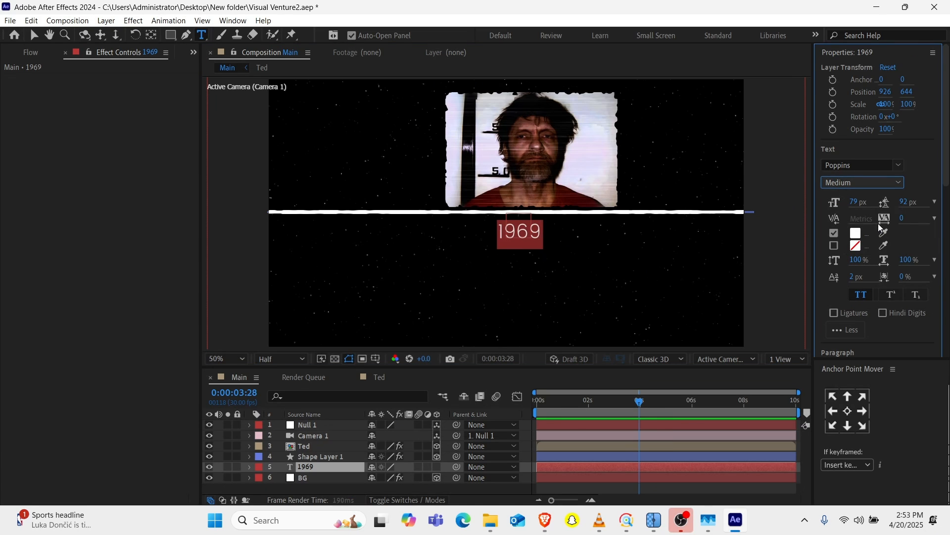
{"action": "left_click", "coordinate": [874, 184]}
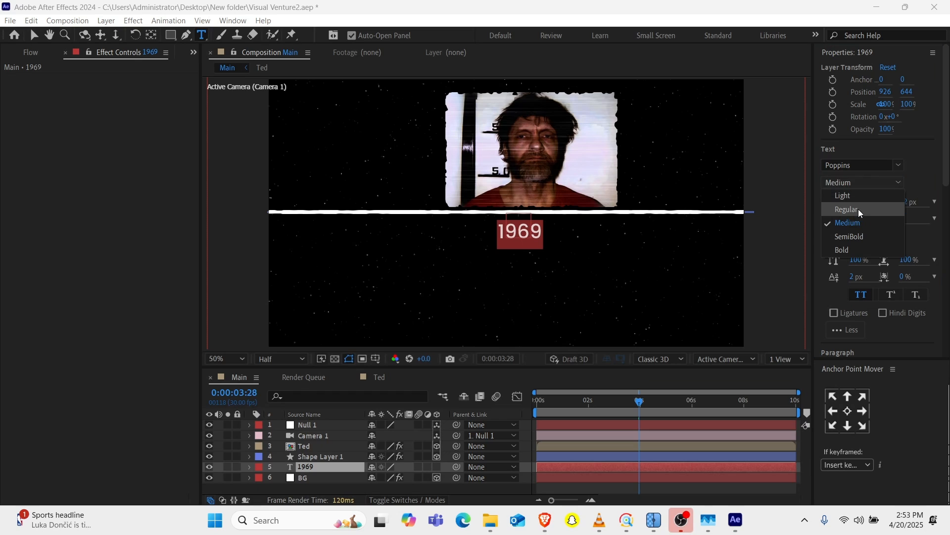
{"action": "left_click", "coordinate": [858, 209]}
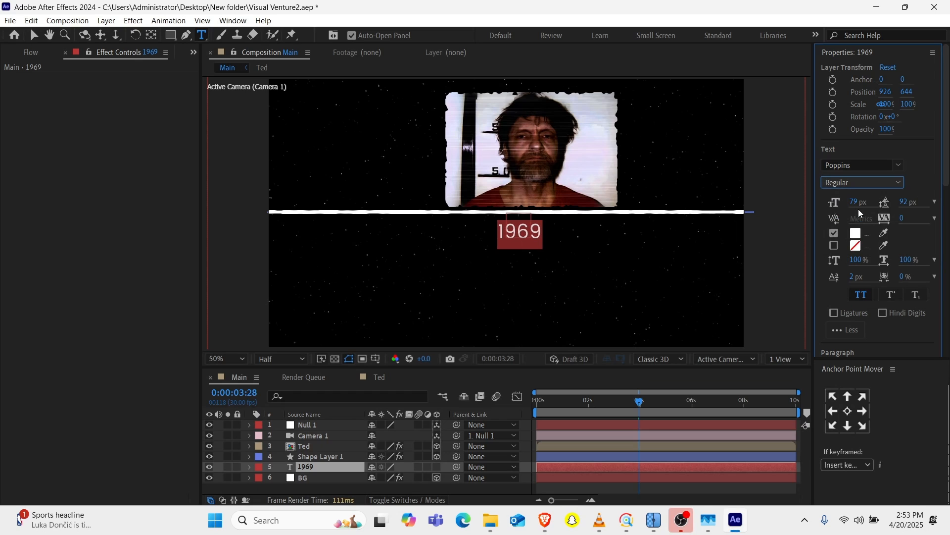
Step: Center the anchor point of the 1969 text layer and nudge the layer about 20 px to the right
{"action": "left_click", "coordinate": [315, 487]}
{"action": "left_click", "coordinate": [313, 465]}
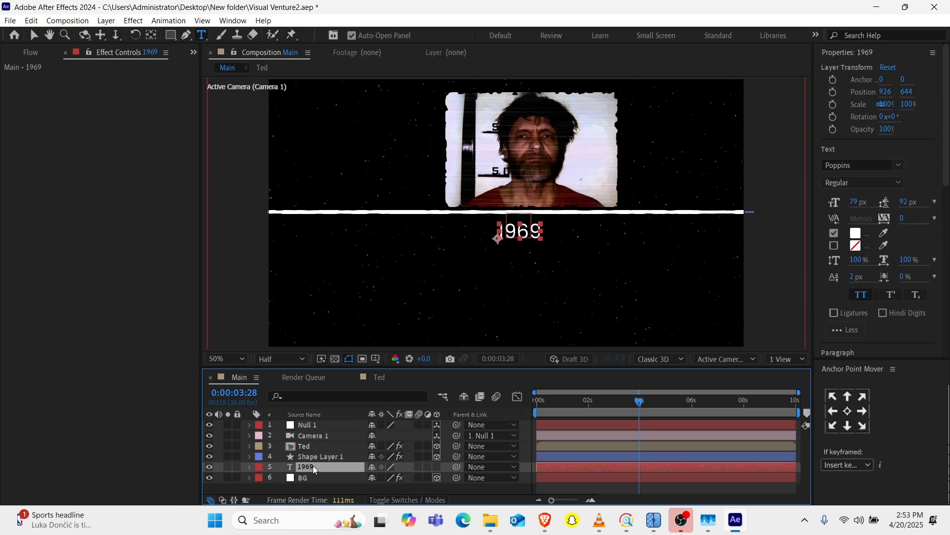
{"action": "left_click", "coordinate": [851, 416]}
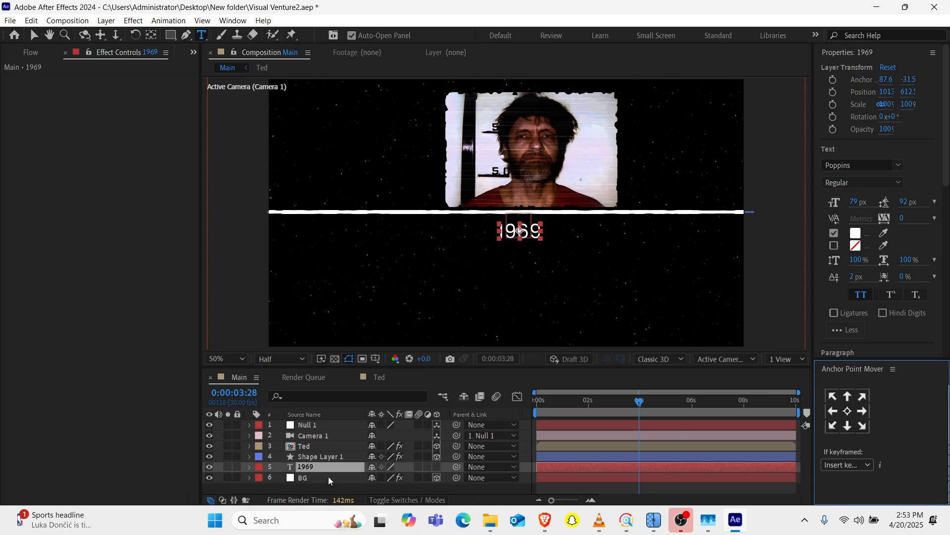
{"action": "left_click", "coordinate": [319, 463]}
{"action": "key", "text": "Right"}
{"action": "key", "text": "Right"}
{"action": "key", "text": "Right"}
{"action": "key", "text": "Right"}
{"action": "key", "text": "Right"}
{"action": "key", "text": "Right"}
{"action": "key", "text": "Right"}
{"action": "key", "text": "Right"}
{"action": "key", "text": "Right"}
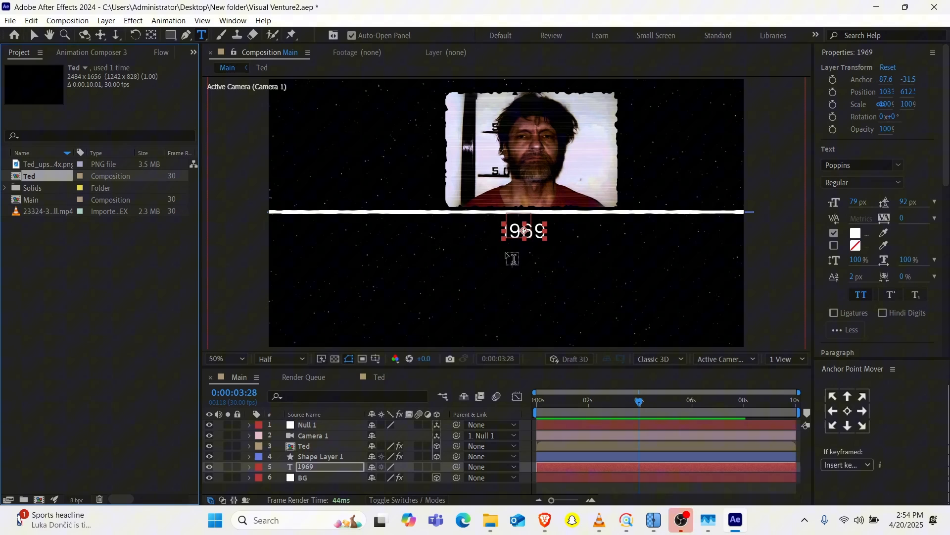
Step: Add a second text layer reading TED RESIGNED directly below the 1969 text
{"action": "left_click", "coordinate": [506, 253]}
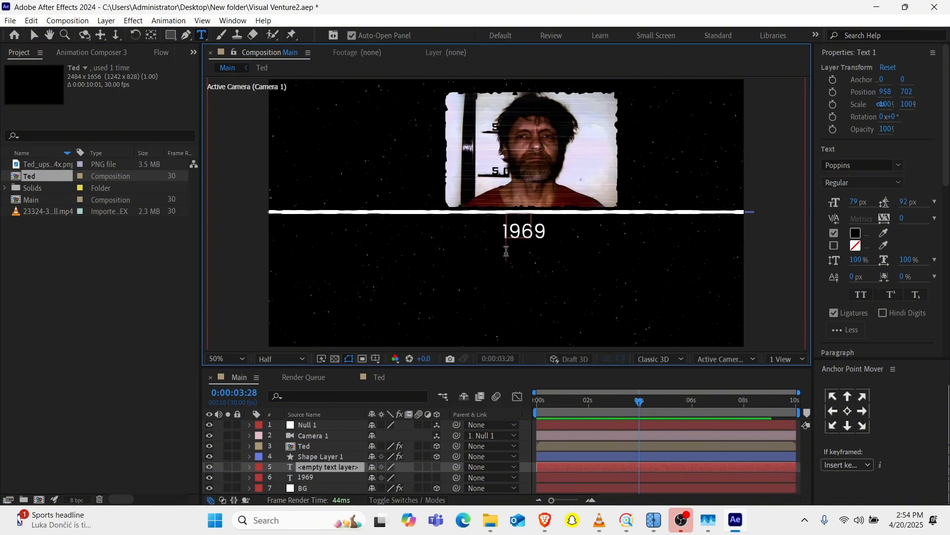
{"action": "type", "text": "T"}
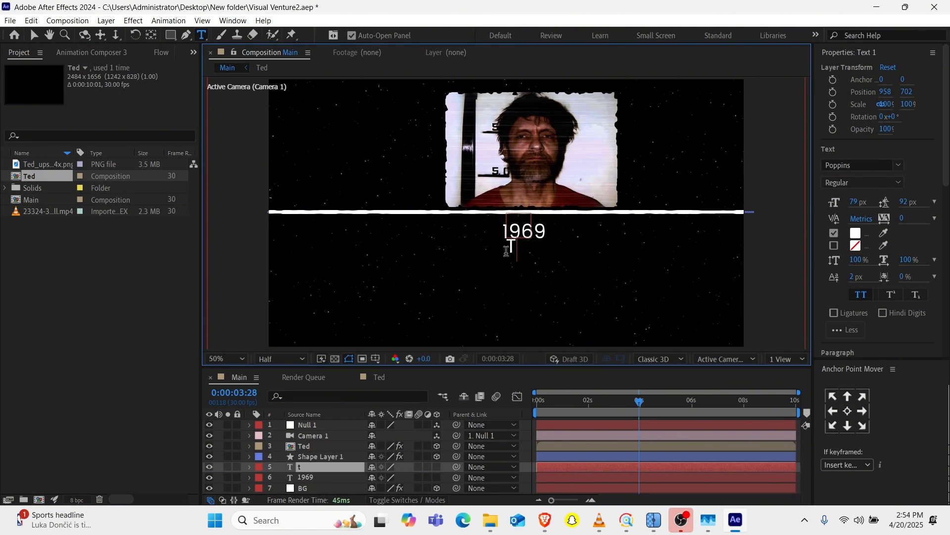
{"action": "type", "text": "ED RESIG"}
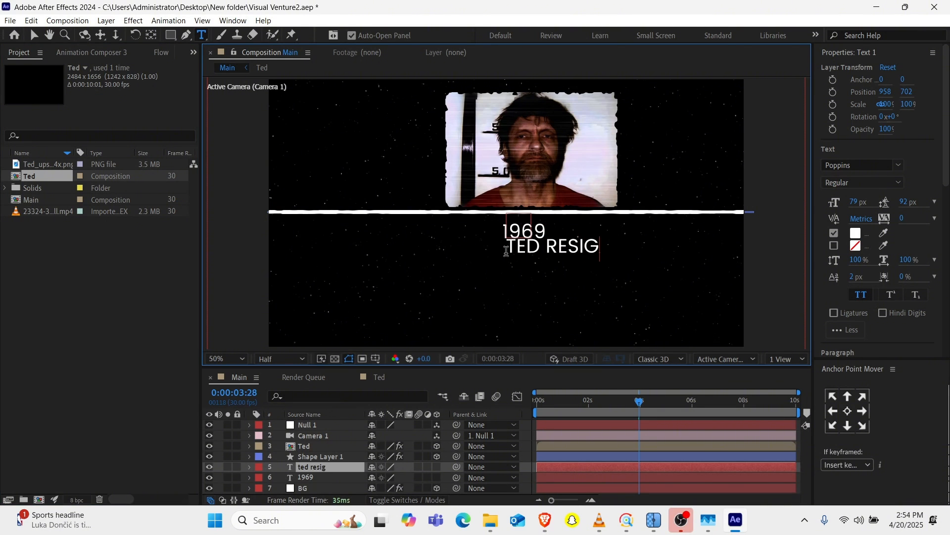
{"action": "type", "text": "NED"}
Step: Set the TED RESIGNED text layer's font to Helvetica Neue Condensed Bold
{"action": "left_click", "coordinate": [305, 469]}
{"action": "left_click", "coordinate": [851, 184]}
{"action": "type", "text": "hel"}
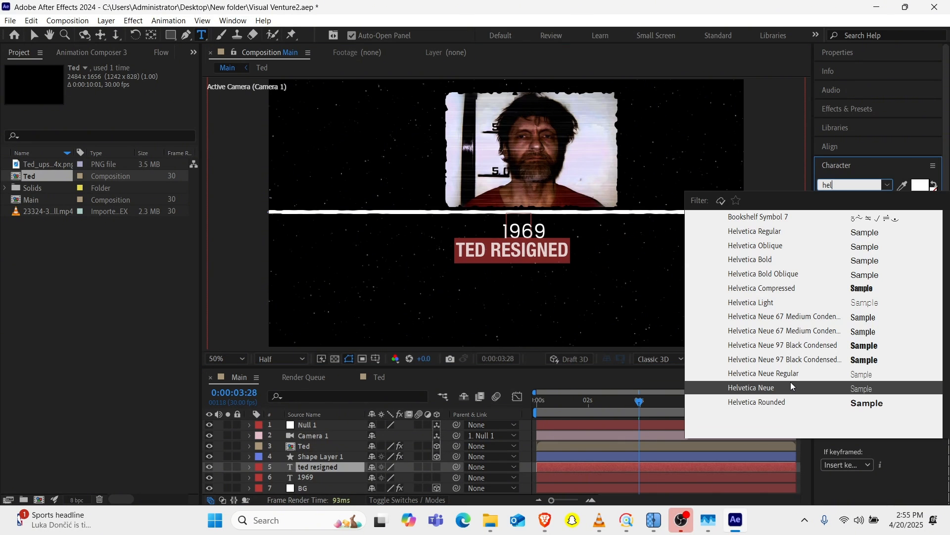
{"action": "left_click", "coordinate": [791, 383]}
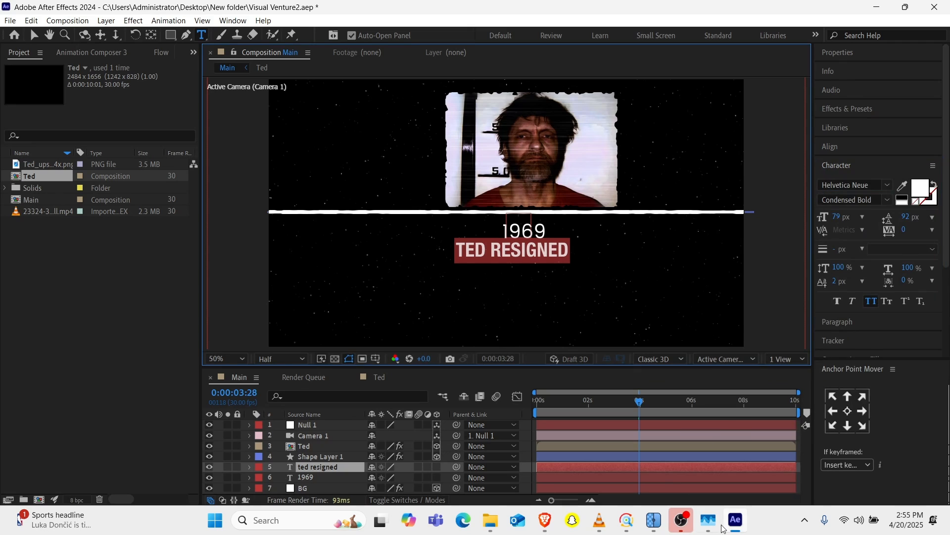
Step: Nudge the TED RESIGNED layer right toward the center of the 1969 caption and center its anchor point
{"action": "left_click", "coordinate": [325, 467]}
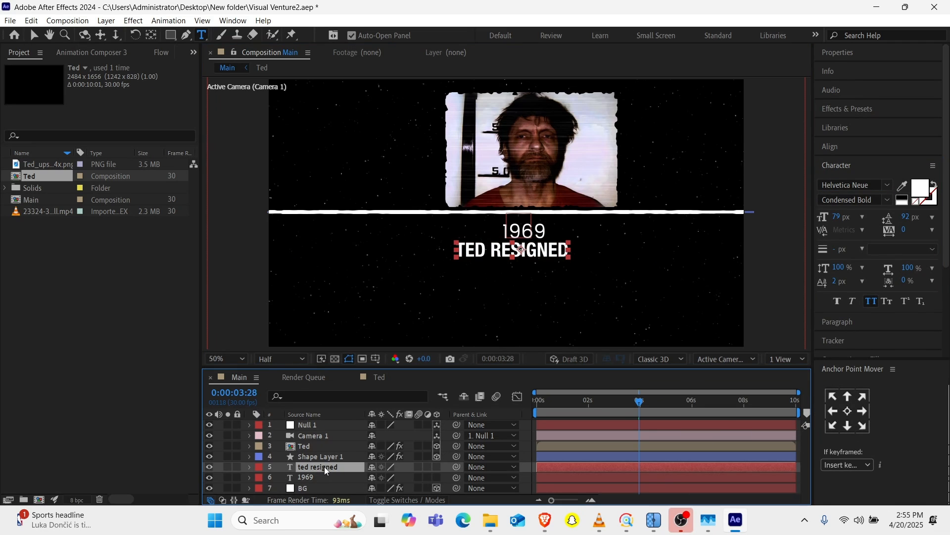
{"action": "key", "text": "Right"}
{"action": "key", "text": "Right"}
{"action": "key", "text": "Right"}
{"action": "key", "text": "Right"}
{"action": "key", "text": "Right"}
{"action": "key", "text": "Right"}
{"action": "key", "text": "Right"}
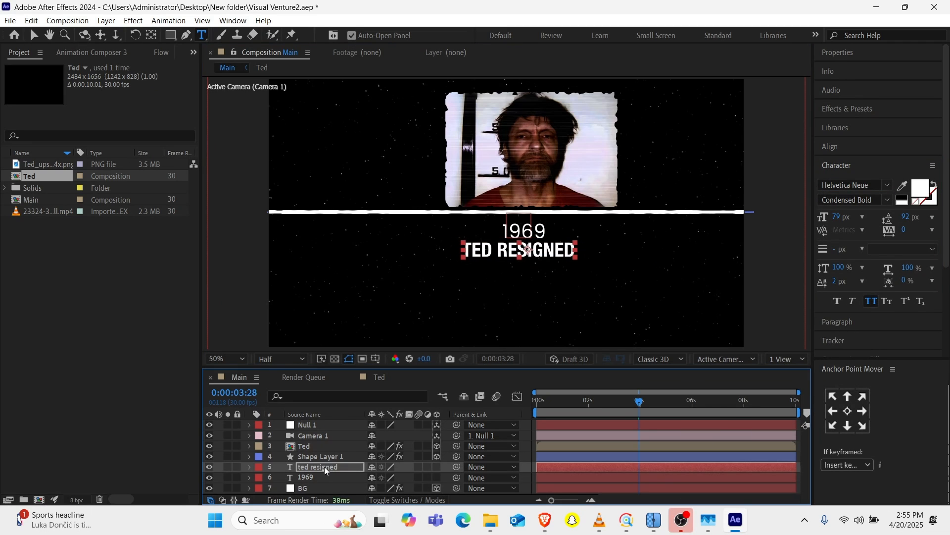
{"action": "left_click", "coordinate": [847, 410]}
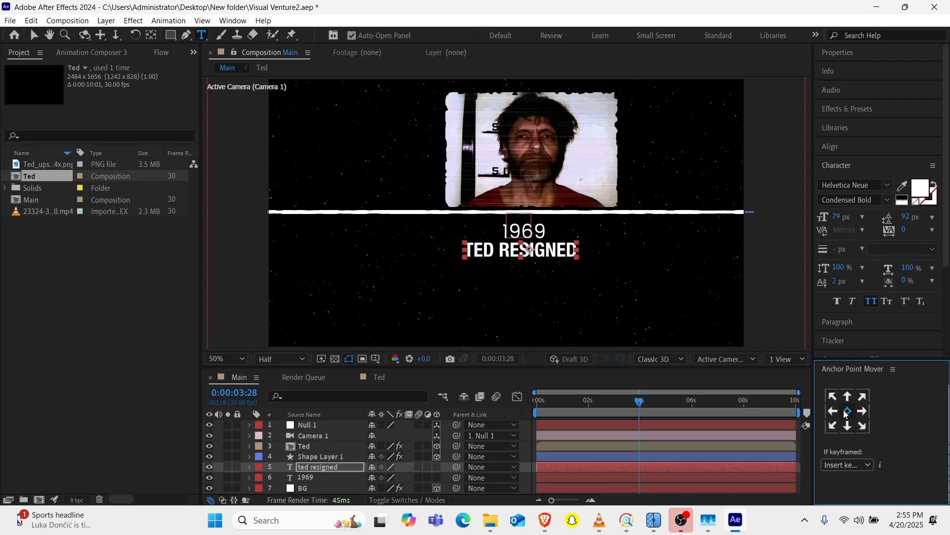
Step: Fine-tune the TED RESIGNED layer slightly right and down beneath 1969, leaving no layer selected
{"action": "left_click", "coordinate": [322, 470]}
{"action": "key", "text": "Right"}
{"action": "key", "text": "Right"}
{"action": "key", "text": "Right"}
{"action": "key", "text": "Right"}
{"action": "key", "text": "Right"}
{"action": "key", "text": "Right"}
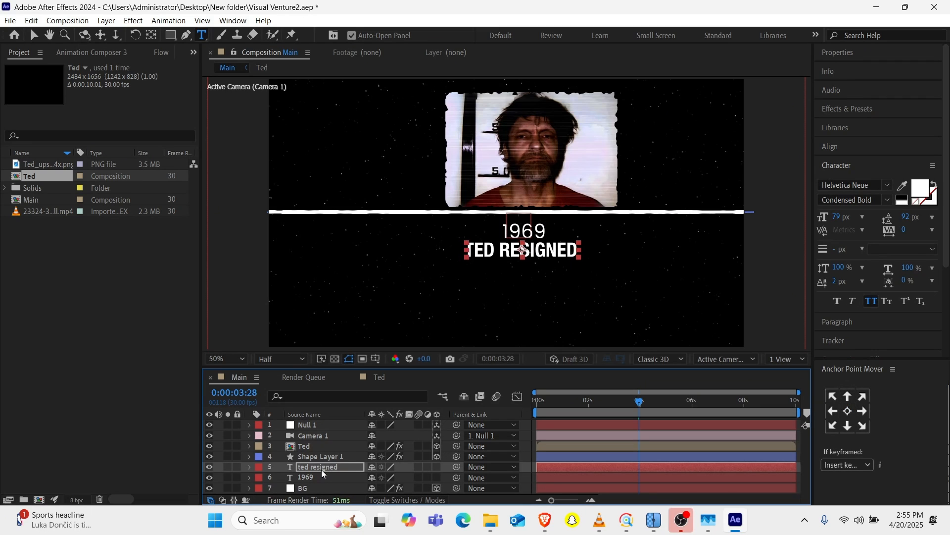
{"action": "key", "text": "Down"}
{"action": "key", "text": "Down"}
{"action": "key", "text": "Down"}
{"action": "double_click", "coordinate": [322, 469]}
{"action": "left_click", "coordinate": [281, 468]}
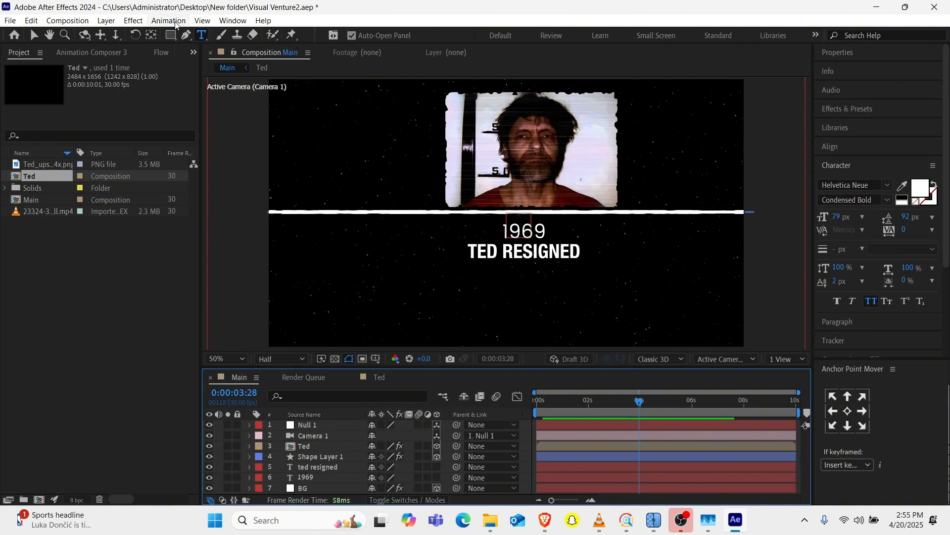
Step: Choose the Rectangle tool and set its stroke to None
{"action": "left_click", "coordinate": [171, 34]}
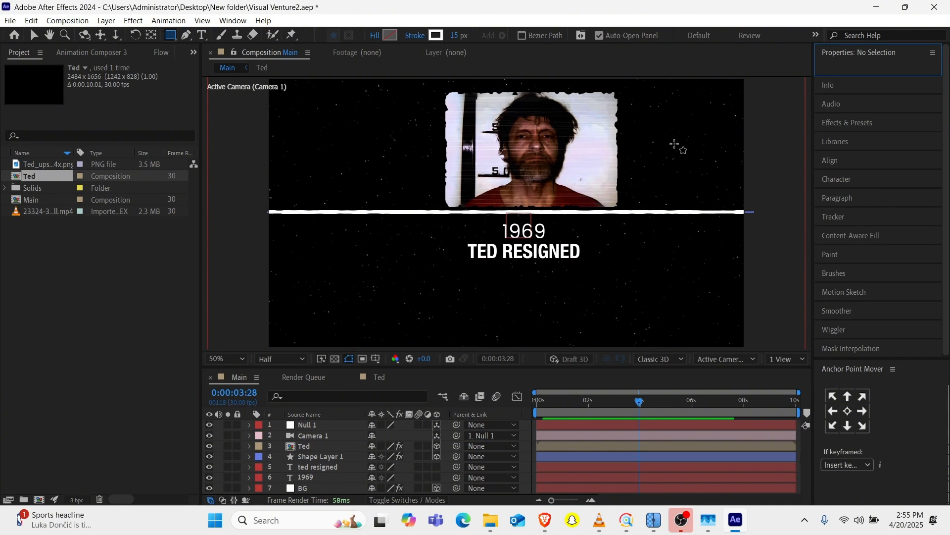
{"action": "left_click", "coordinate": [420, 37]}
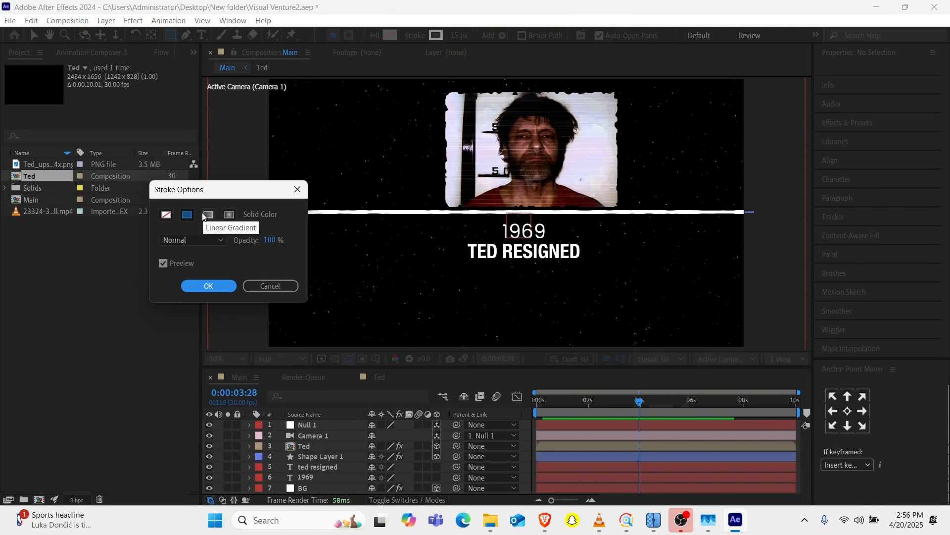
{"action": "left_click", "coordinate": [170, 220]}
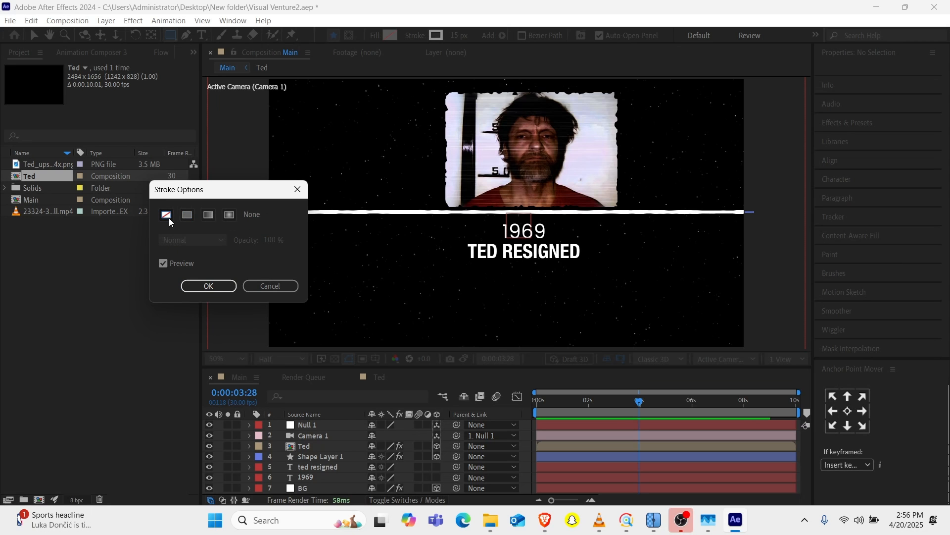
{"action": "left_click", "coordinate": [210, 286]}
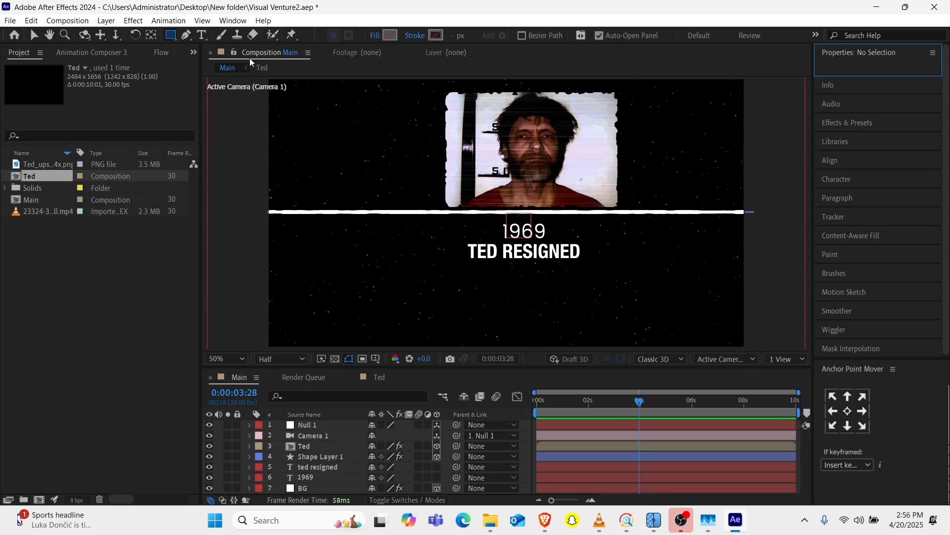
Step: Draw a rectangle about 588 by 96 px with yellow fill FFCB00 over the TED RESIGNED text and center its anchor point
{"action": "left_click", "coordinate": [392, 37]}
{"action": "left_click", "coordinate": [222, 444]}
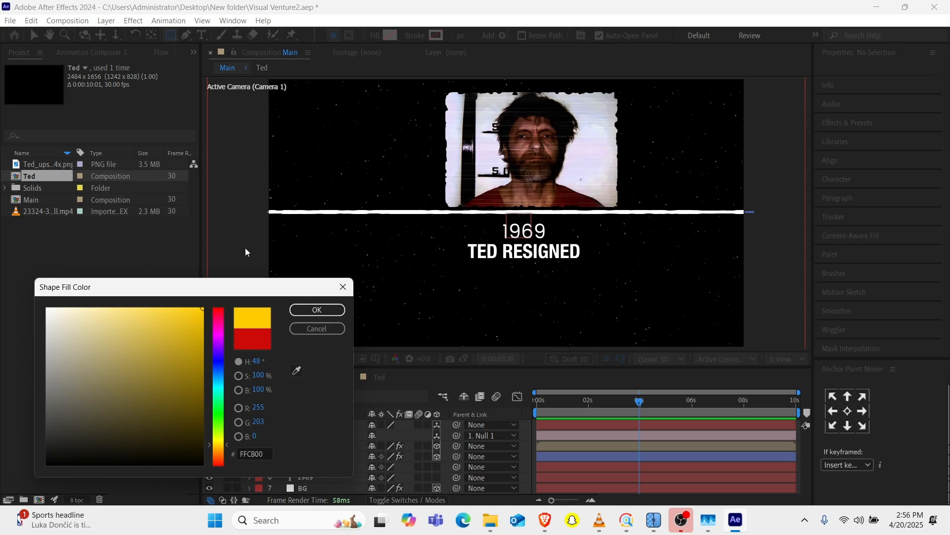
{"action": "left_click", "coordinate": [342, 310]}
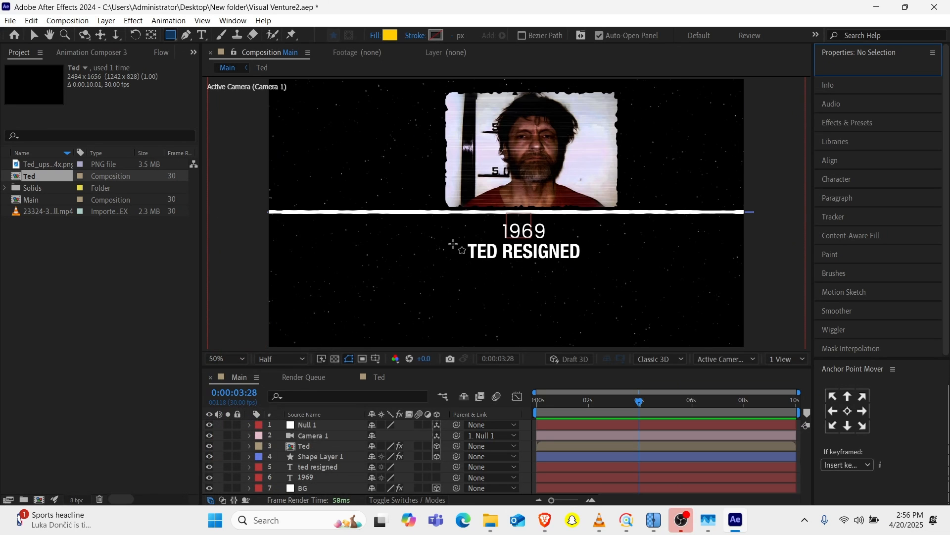
{"action": "left_click_drag", "start_coordinate": [453, 244], "coordinate": [599, 267]}
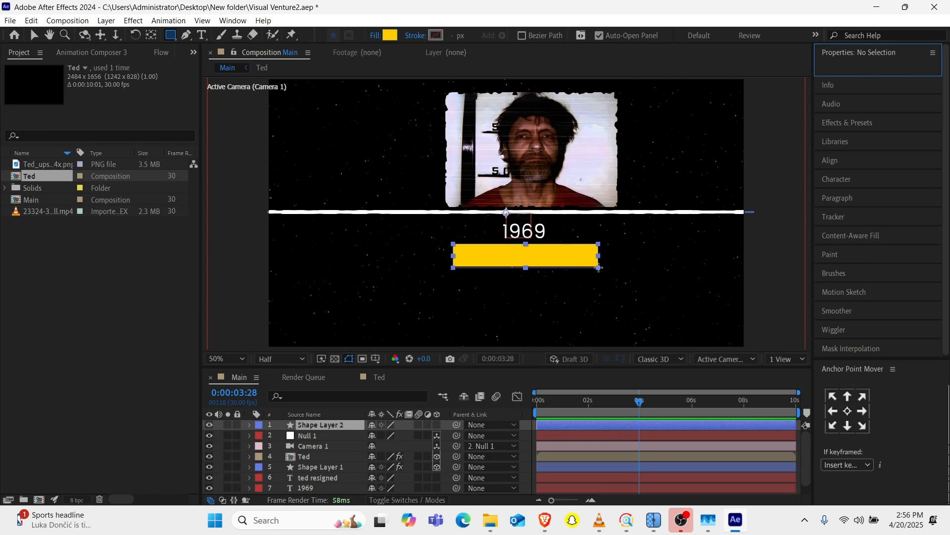
{"action": "left_click", "coordinate": [848, 411]}
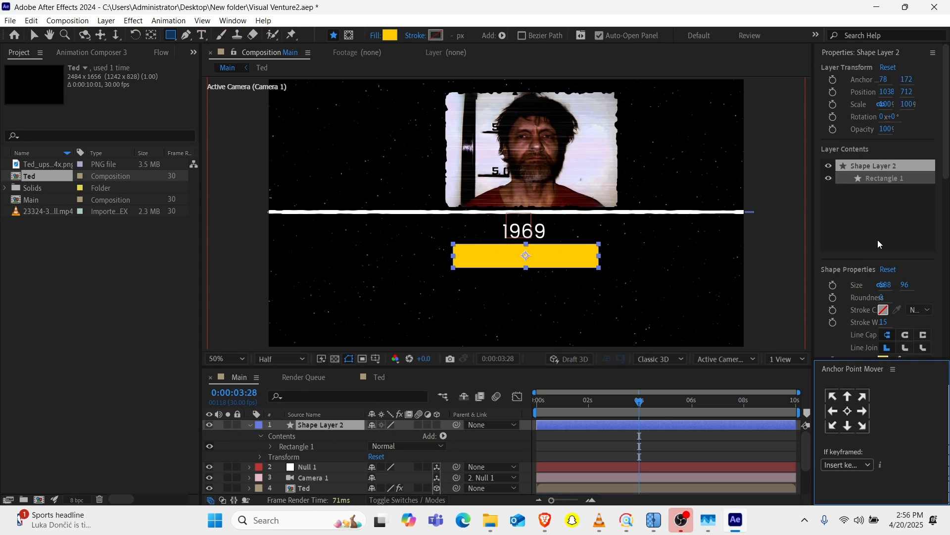
Step: Apply Turbulent Displace to the yellow rectangle with Amount 80, Size 102, Complexity 1.1 and Offset 912, 580
{"action": "scroll", "coordinate": [878, 242], "scroll_direction": "down", "scroll_amount": 10}
{"action": "left_click", "coordinate": [846, 124]}
{"action": "left_click", "coordinate": [862, 125]}
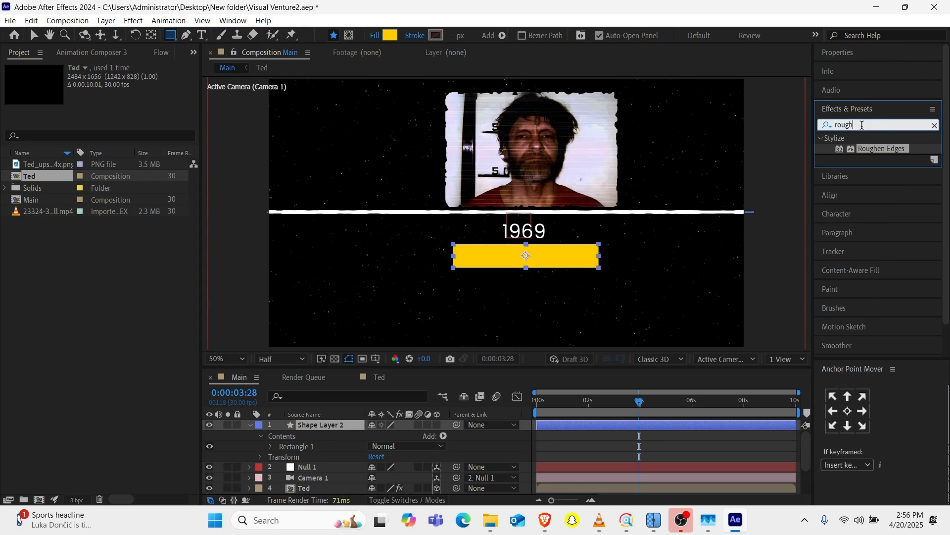
{"action": "key", "text": "BackSpace"}
{"action": "key", "text": "BackSpace"}
{"action": "key", "text": "BackSpace"}
{"action": "key", "text": "BackSpace"}
{"action": "key", "text": "BackSpace"}
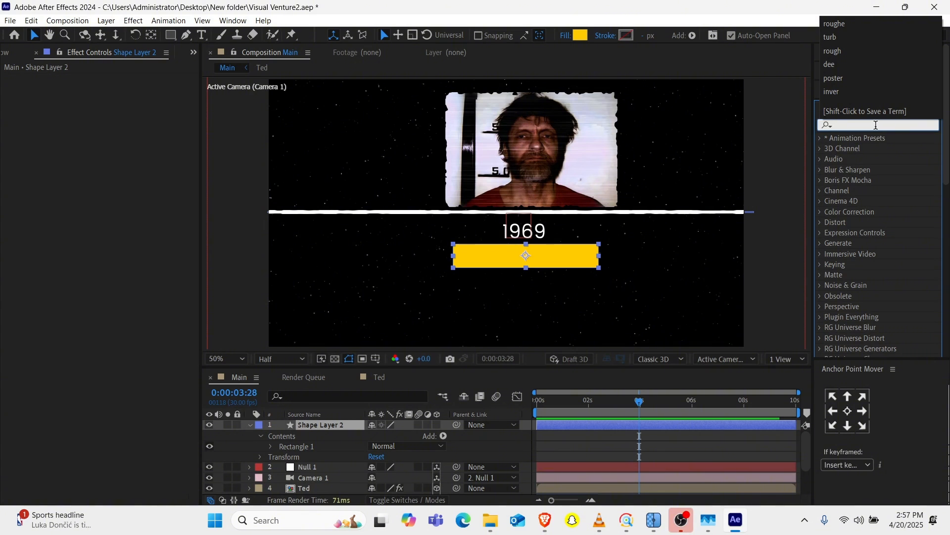
{"action": "type", "text": "tur"}
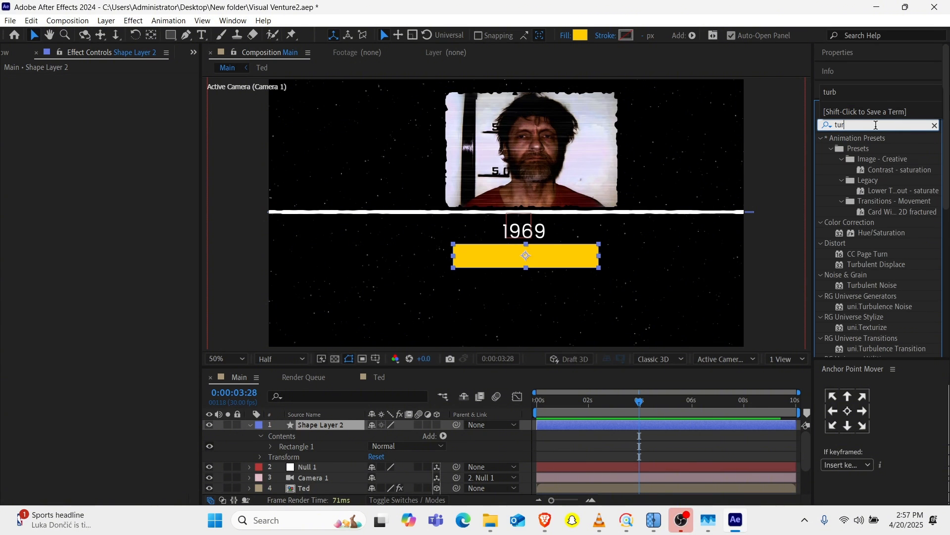
{"action": "type", "text": "b"}
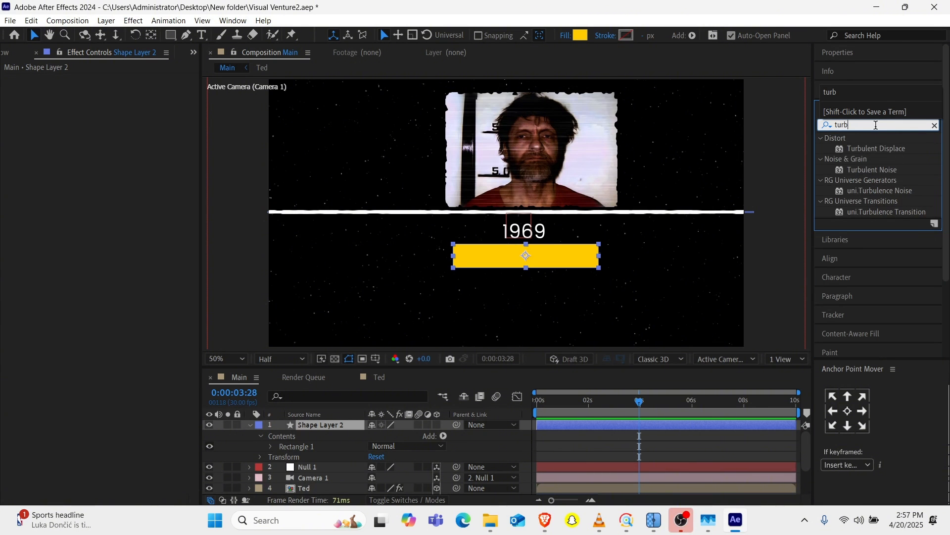
{"action": "left_click", "coordinate": [887, 148]}
{"action": "left_click_drag", "start_coordinate": [887, 148], "coordinate": [536, 256]}
{"action": "mouse_move", "coordinate": [117, 99]}
{"action": "left_mouse_down"}
{"action": "mouse_move", "coordinate": [158, 108]}
{"action": "mouse_move", "coordinate": [119, 110]}
{"action": "mouse_move", "coordinate": [119, 131]}
{"action": "mouse_move", "coordinate": [137, 124]}
{"action": "left_mouse_up"}
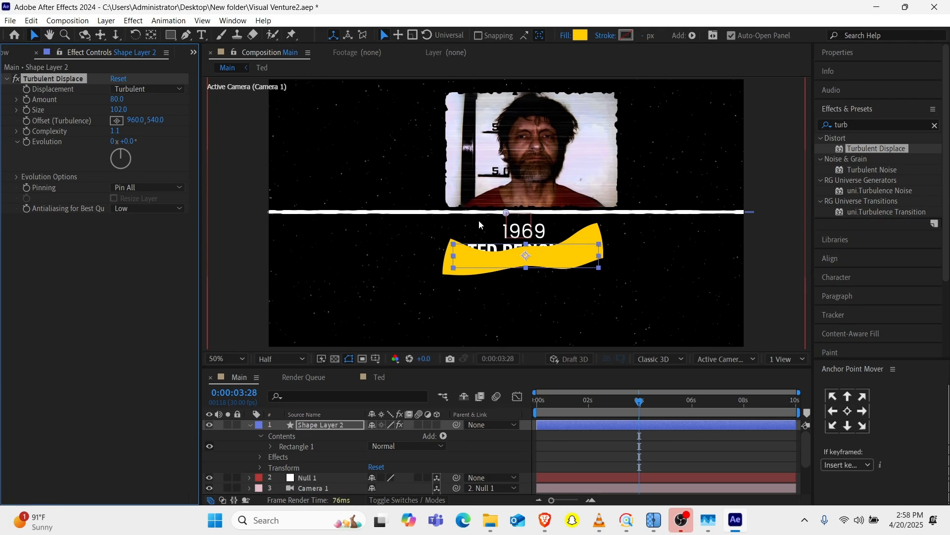
{"action": "mouse_move", "coordinate": [506, 213]}
{"action": "left_mouse_down"}
{"action": "mouse_move", "coordinate": [502, 226]}
{"action": "mouse_move", "coordinate": [469, 243]}
{"action": "mouse_move", "coordinate": [494, 223]}
{"action": "left_mouse_up"}
Step: Apply the Roughen Edges effect to the yellow rectangle
{"action": "left_click", "coordinate": [874, 126]}
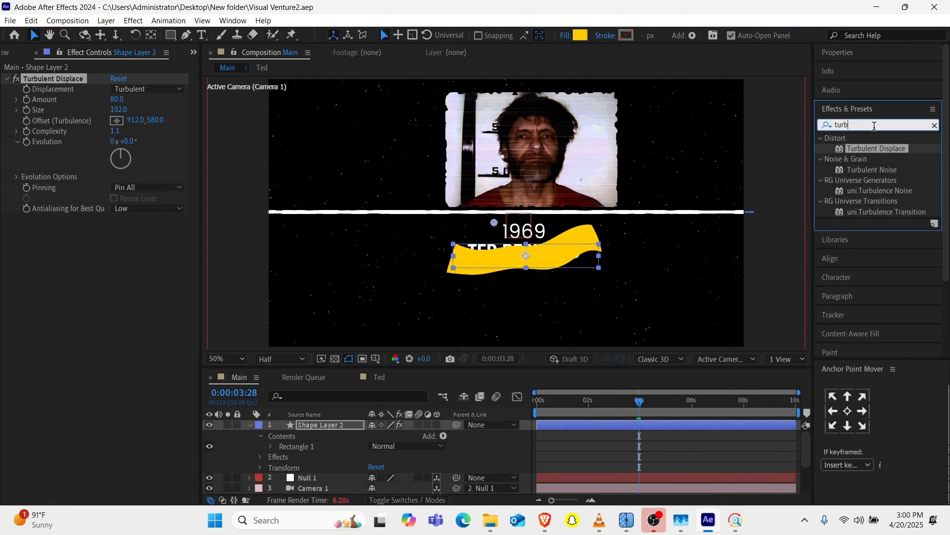
{"action": "key", "text": "BackSpace"}
{"action": "key", "text": "BackSpace"}
{"action": "key", "text": "BackSpace"}
{"action": "key", "text": "BackSpace"}
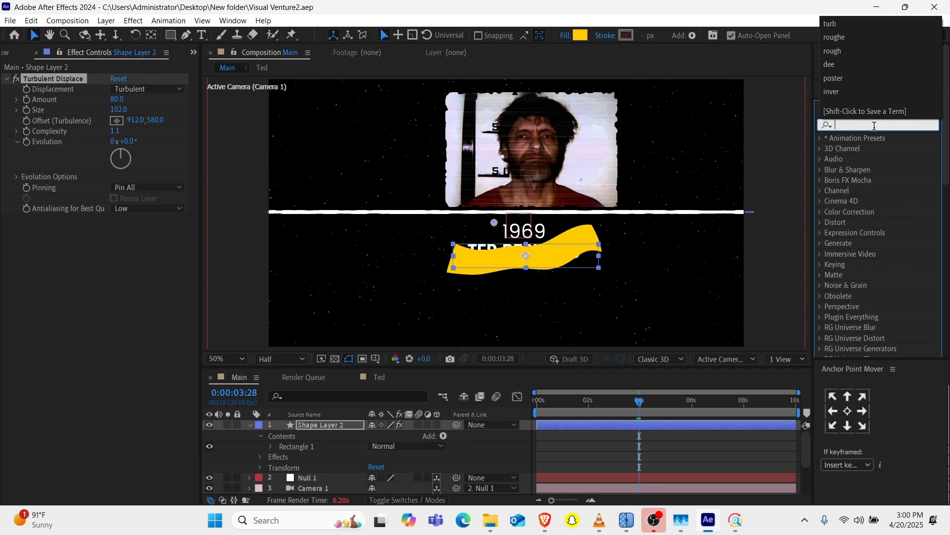
{"action": "type", "text": "roughr"}
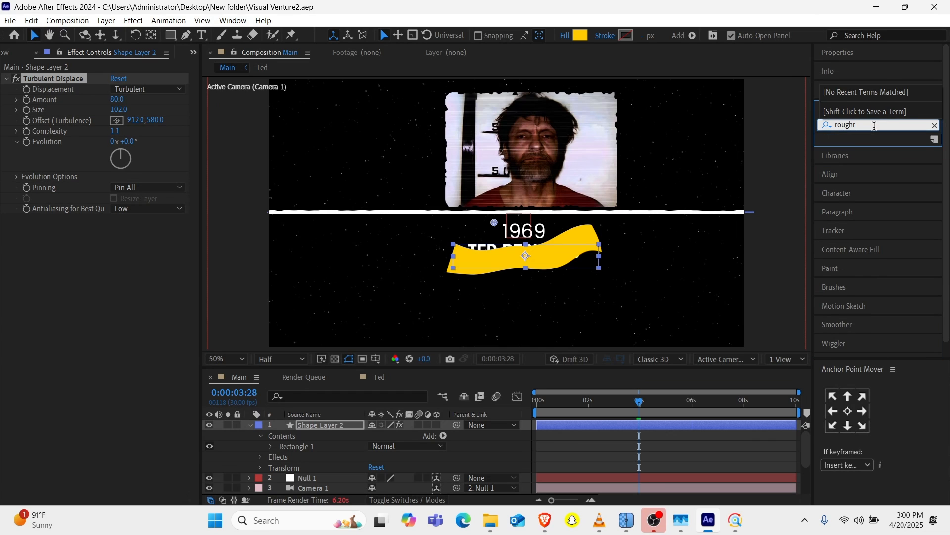
{"action": "key", "text": "BackSpace"}
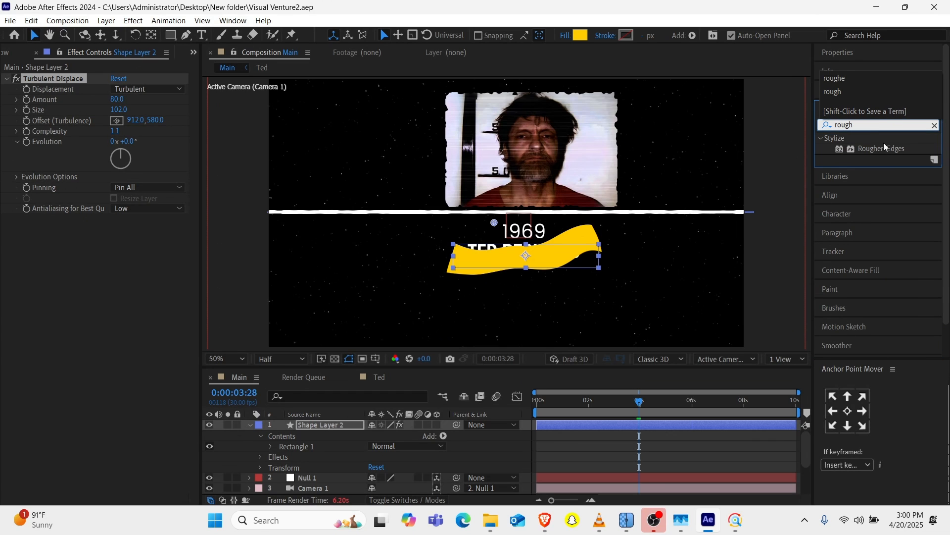
{"action": "left_click_drag", "start_coordinate": [900, 149], "coordinate": [566, 262]}
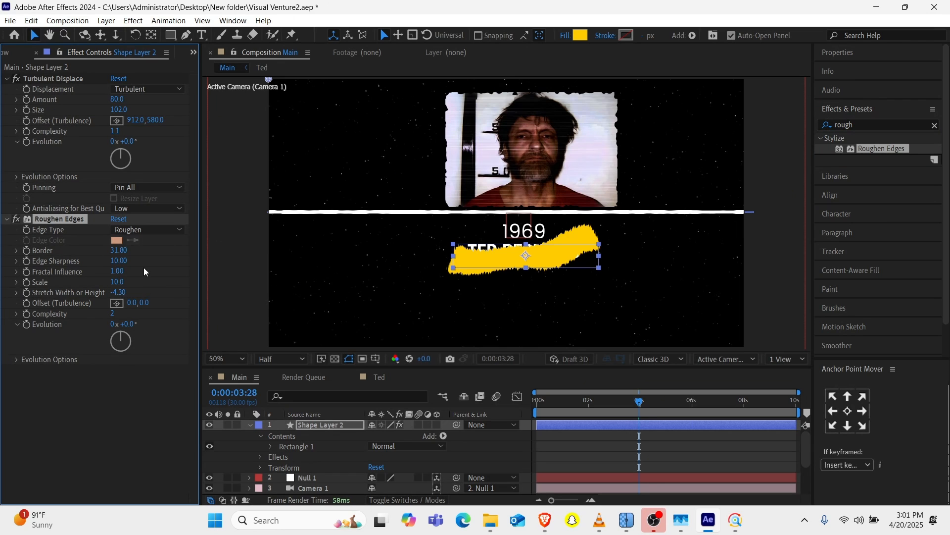
Step: Set Roughen Edges to Border 77.30, Edge Sharpness 5, Stretch 13.30 and Complexity 9, and Turbulent Displace Amount to 15
{"action": "left_click_drag", "start_coordinate": [119, 254], "coordinate": [402, 254]}
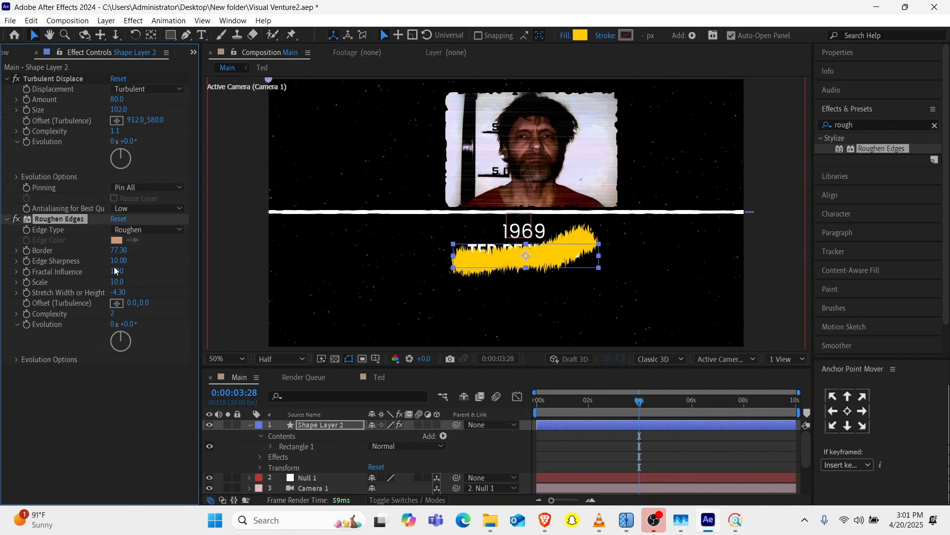
{"action": "left_click_drag", "start_coordinate": [121, 261], "coordinate": [115, 264]}
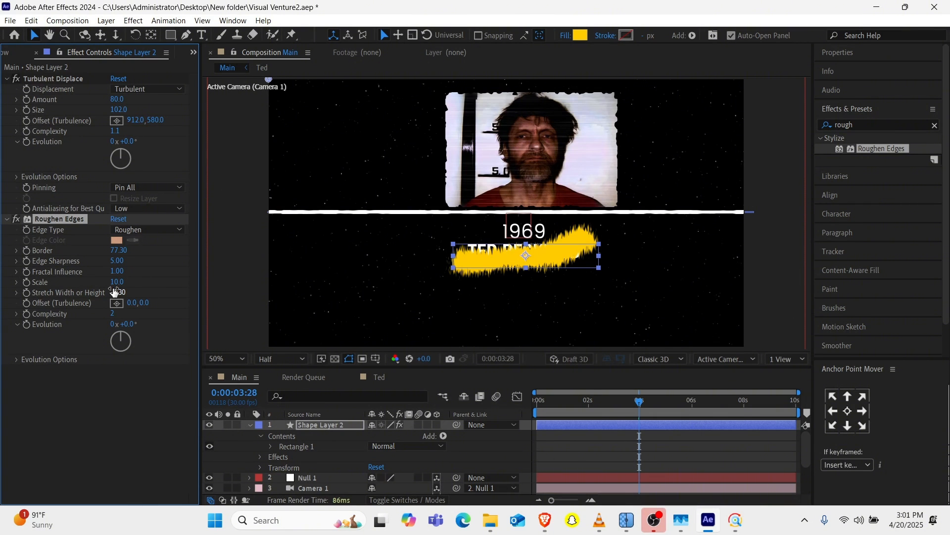
{"action": "left_click_drag", "start_coordinate": [118, 282], "coordinate": [163, 314]}
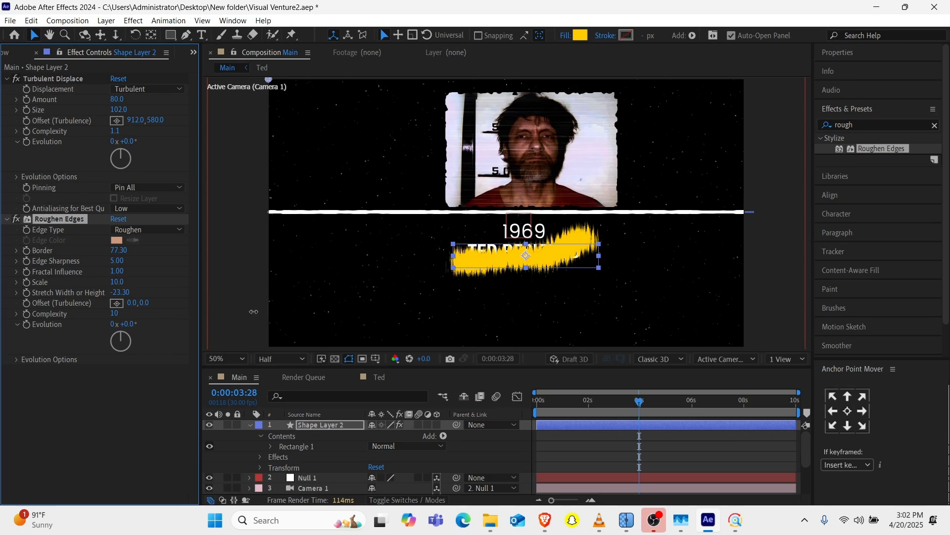
{"action": "mouse_move", "coordinate": [254, 312]}
{"action": "left_mouse_down"}
{"action": "mouse_move", "coordinate": [78, 315]}
{"action": "mouse_move", "coordinate": [259, 306]}
{"action": "left_mouse_up"}
{"action": "left_click_drag", "start_coordinate": [114, 99], "coordinate": [81, 104]}
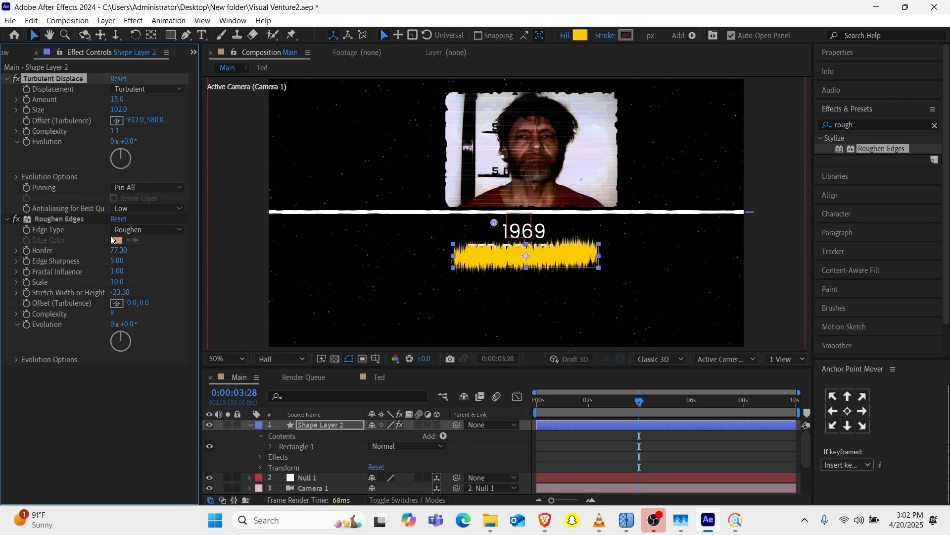
{"action": "left_click_drag", "start_coordinate": [122, 292], "coordinate": [349, 292]}
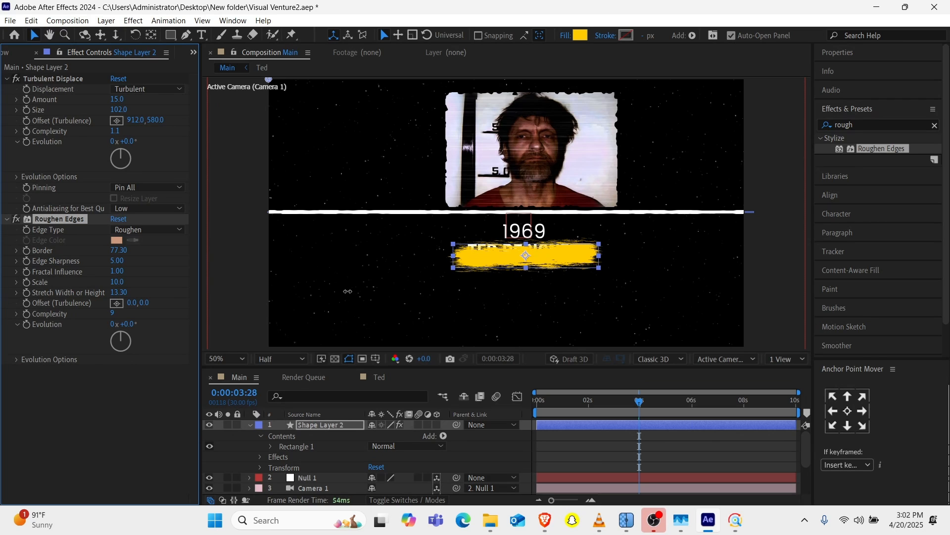
Step: Collapse the yellow rectangle's layer and move it directly above the ted resigned layer in the stack
{"action": "left_click", "coordinate": [322, 422]}
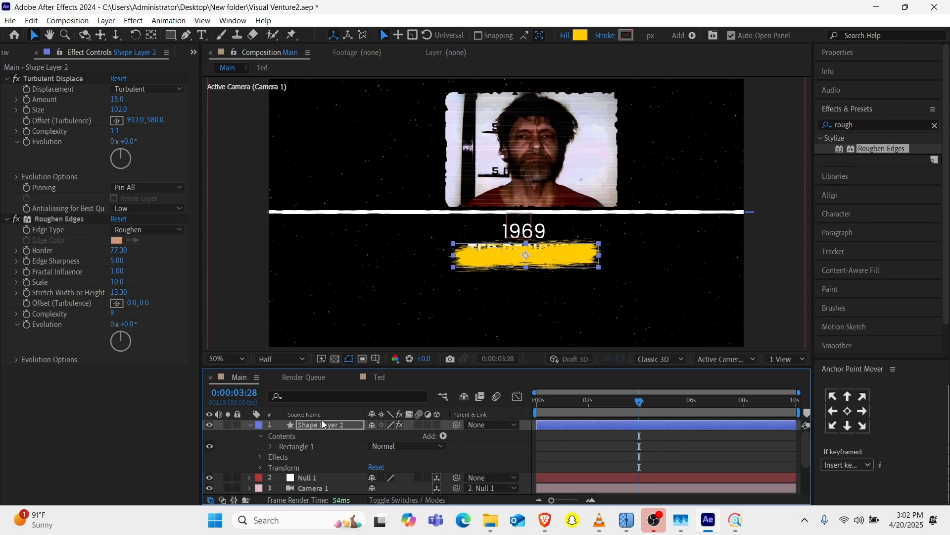
{"action": "left_click", "coordinate": [250, 425]}
{"action": "left_click_drag", "start_coordinate": [324, 424], "coordinate": [316, 473]}
Step: Set the yellow rectangle layer's blending mode to Hard Light and nudge it slightly upward
{"action": "left_click", "coordinate": [384, 501]}
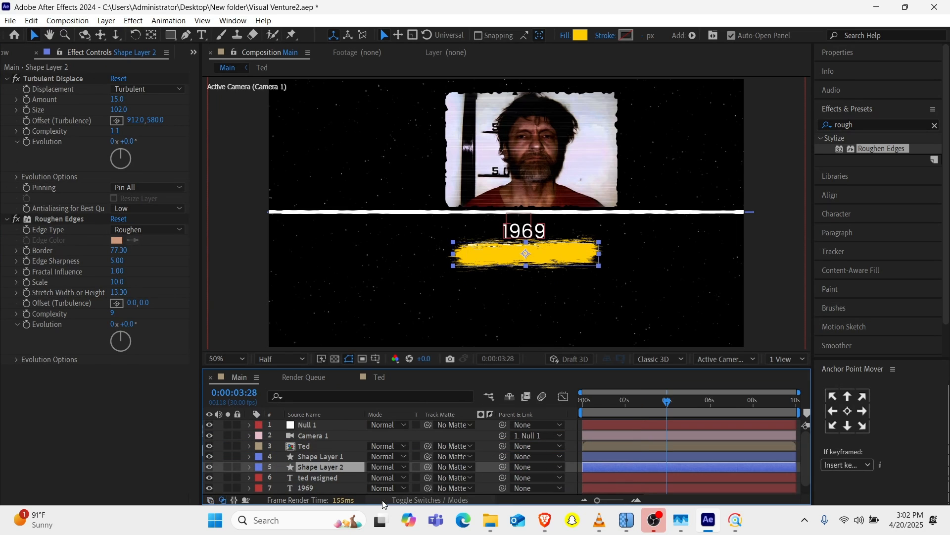
{"action": "left_click", "coordinate": [395, 465]}
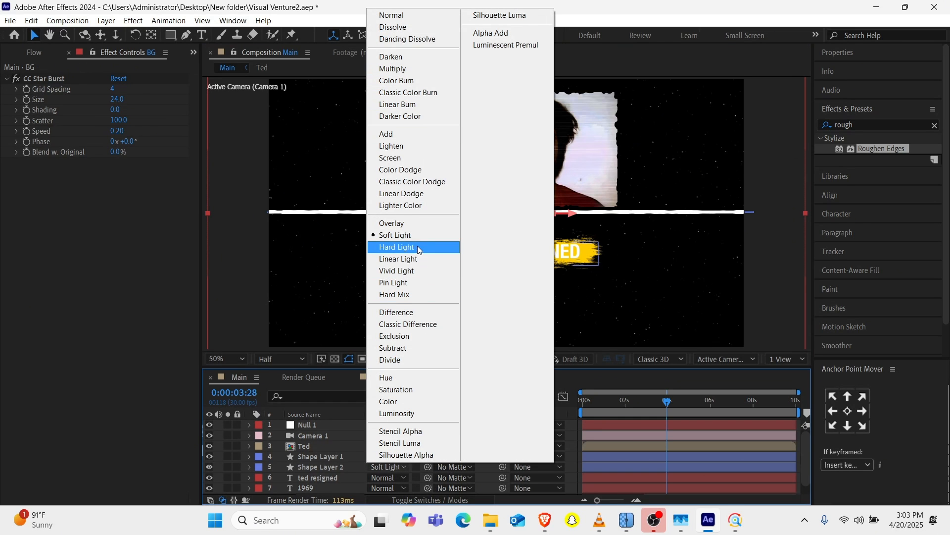
{"action": "left_click", "coordinate": [419, 247]}
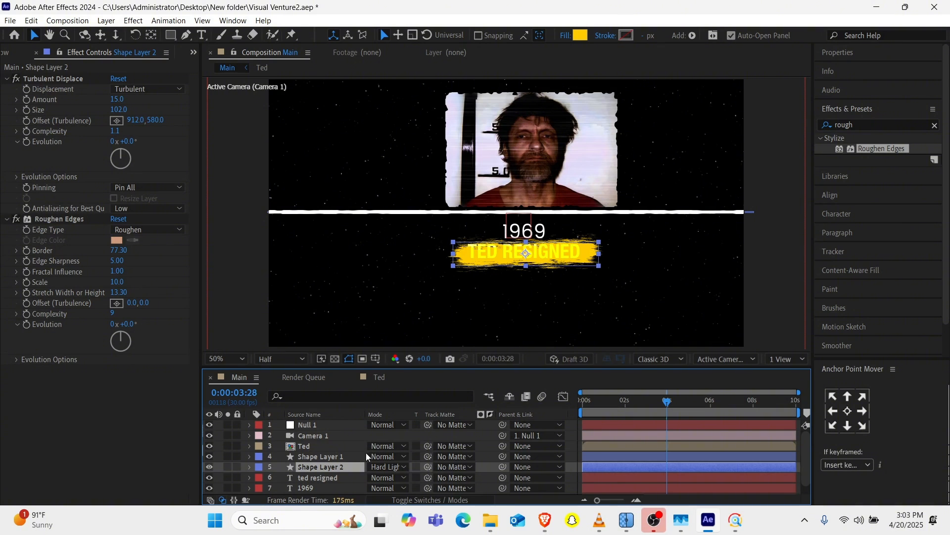
{"action": "left_click", "coordinate": [319, 468]}
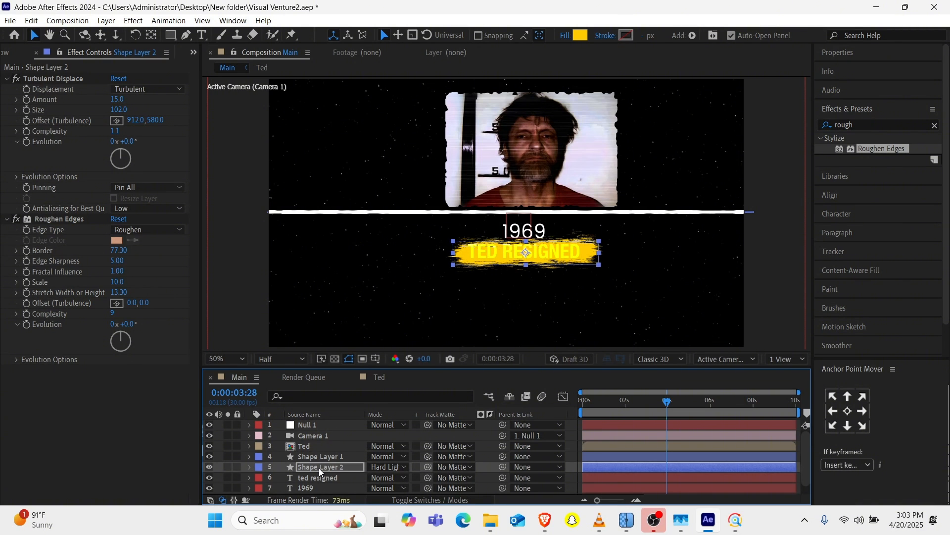
Step: Apply the Deep Glow effect to the ted resigned text layer
{"action": "left_click", "coordinate": [317, 478]}
{"action": "left_click", "coordinate": [856, 125]}
{"action": "type", "text": "deep"}
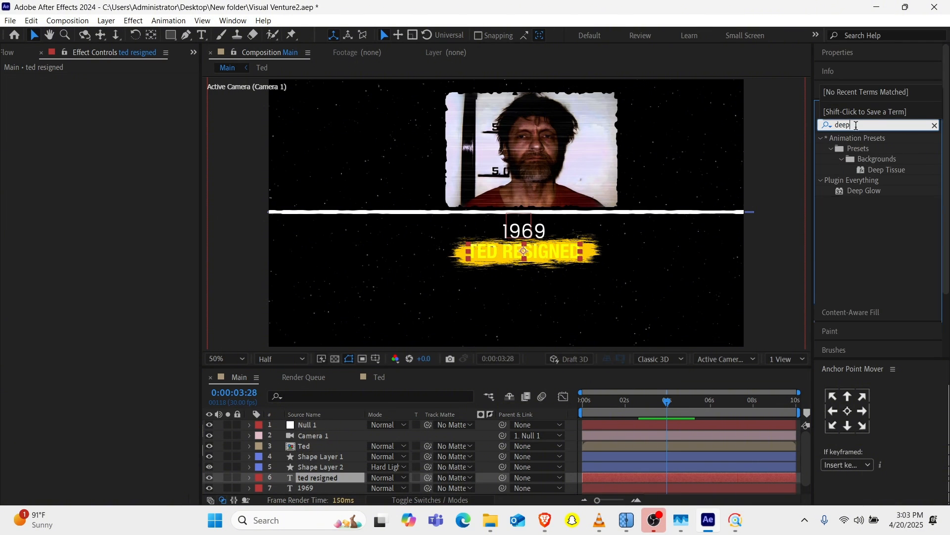
{"action": "left_click_drag", "start_coordinate": [865, 190], "coordinate": [313, 474]}
Step: Set the ted resigned text's Deep Glow Radius to 13 and Exposure to 0.23
{"action": "left_click", "coordinate": [116, 95]}
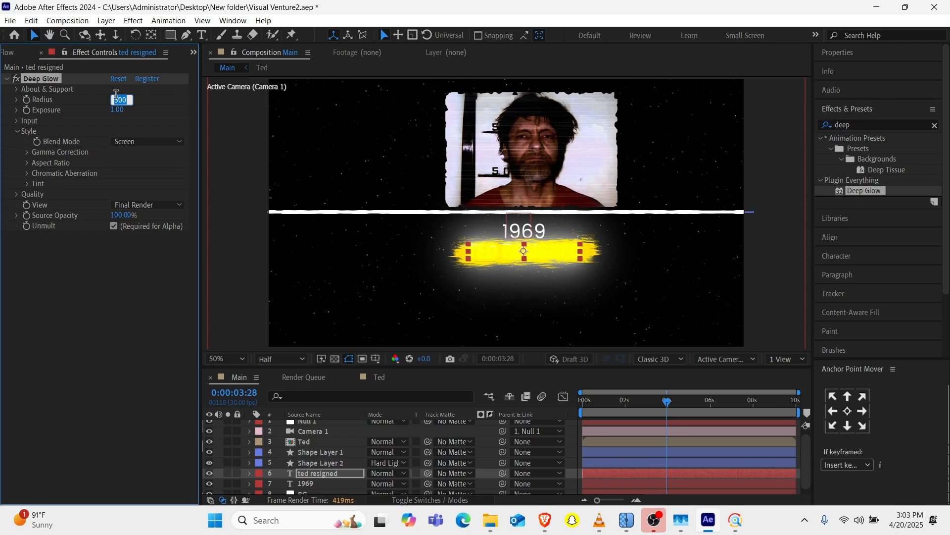
{"action": "type", "text": "50"}
{"action": "key", "text": "Return"}
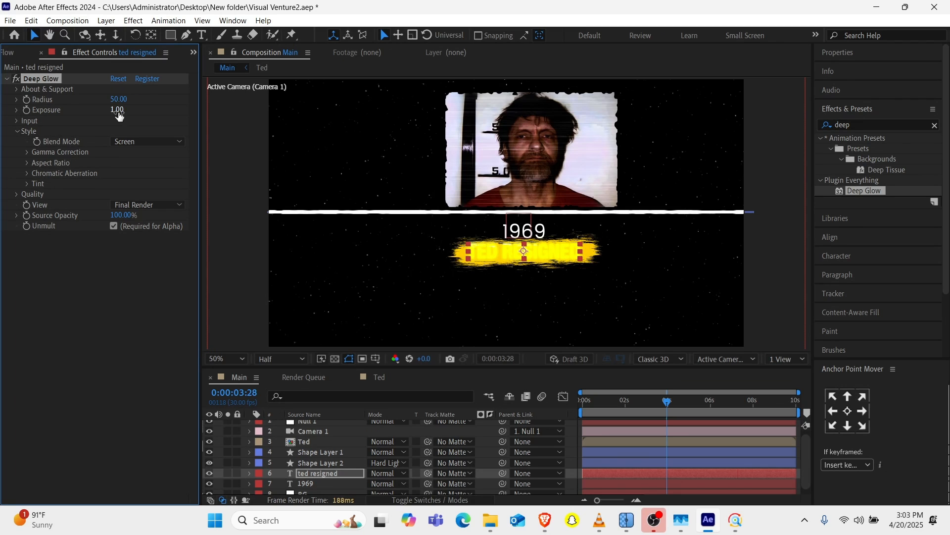
{"action": "left_click_drag", "start_coordinate": [92, 115], "coordinate": [57, 118]}
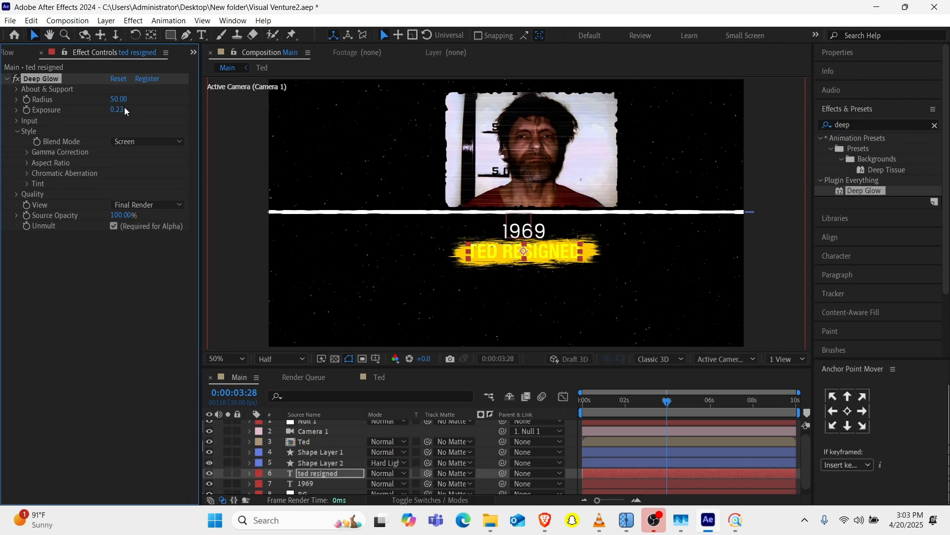
{"action": "left_click_drag", "start_coordinate": [118, 101], "coordinate": [97, 99]}
Step: Apply the Drop Shadow effect to the ted resigned text layer
{"action": "left_click", "coordinate": [862, 125]}
{"action": "type", "text": "drop"}
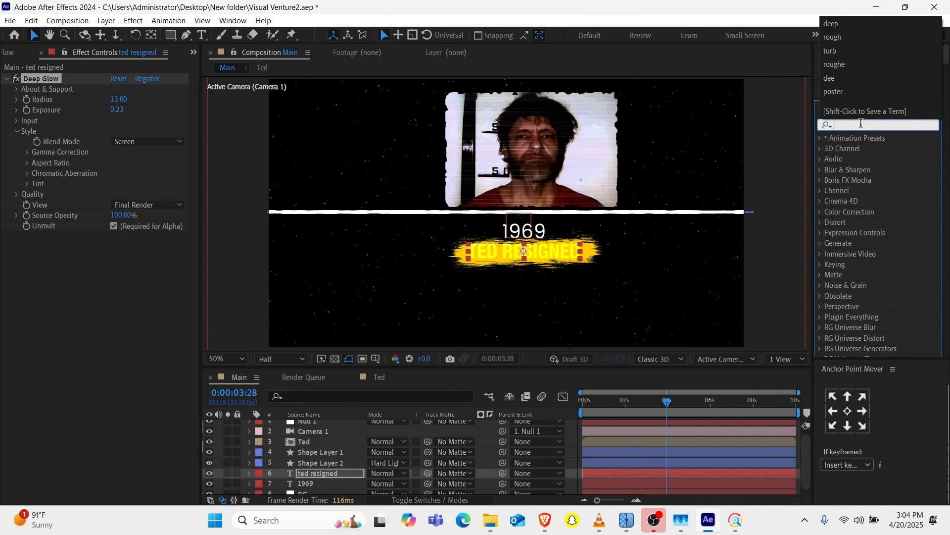
{"action": "double_click", "coordinate": [881, 305]}
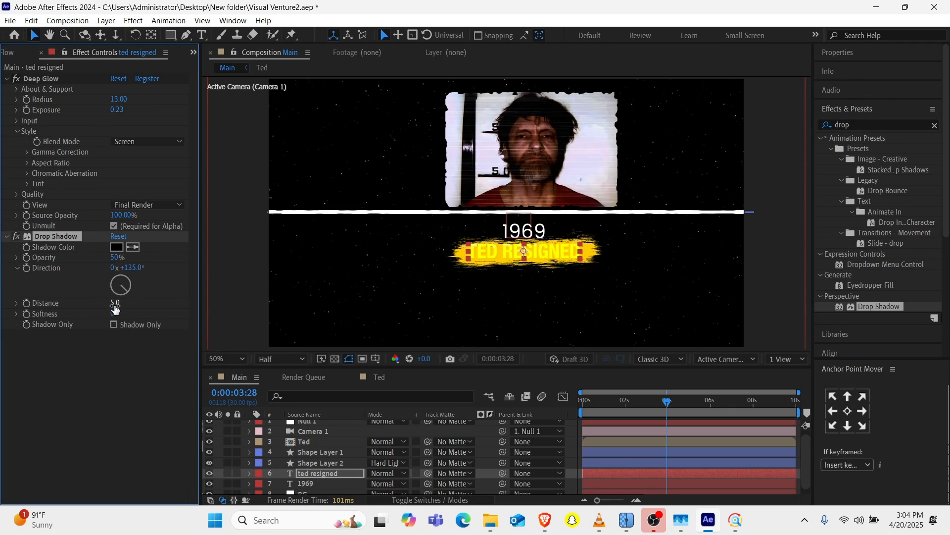
Step: Set the text's Drop Shadow Distance to 10, Softness to 5 and Opacity to 75%
{"action": "left_click", "coordinate": [115, 302]}
{"action": "type", "text": "10"}
{"action": "key", "text": "Return"}
{"action": "left_click", "coordinate": [116, 314]}
{"action": "type", "text": "5"}
{"action": "key", "text": "Return"}
{"action": "left_click", "coordinate": [115, 257]}
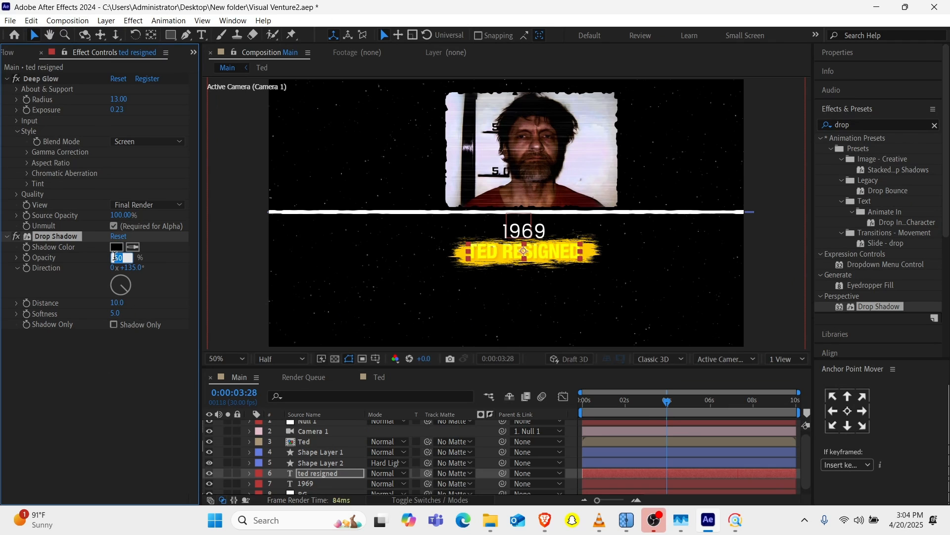
{"action": "type", "text": "75"}
{"action": "key", "text": "Return"}
Step: Give the 1969 text layer the same Deep Glow effect, with Radius 13 and Exposure 0.23
{"action": "left_click", "coordinate": [324, 484]}
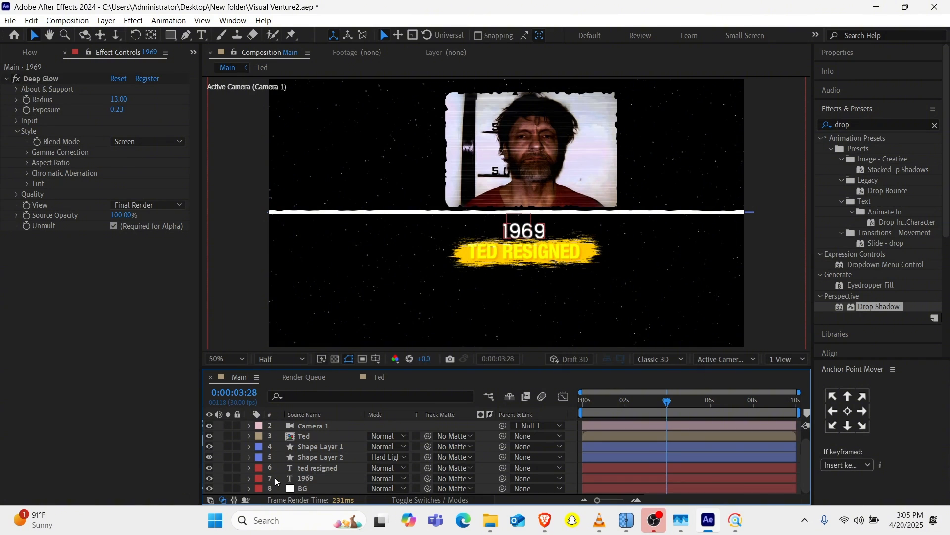
{"action": "left_click", "coordinate": [506, 311]}
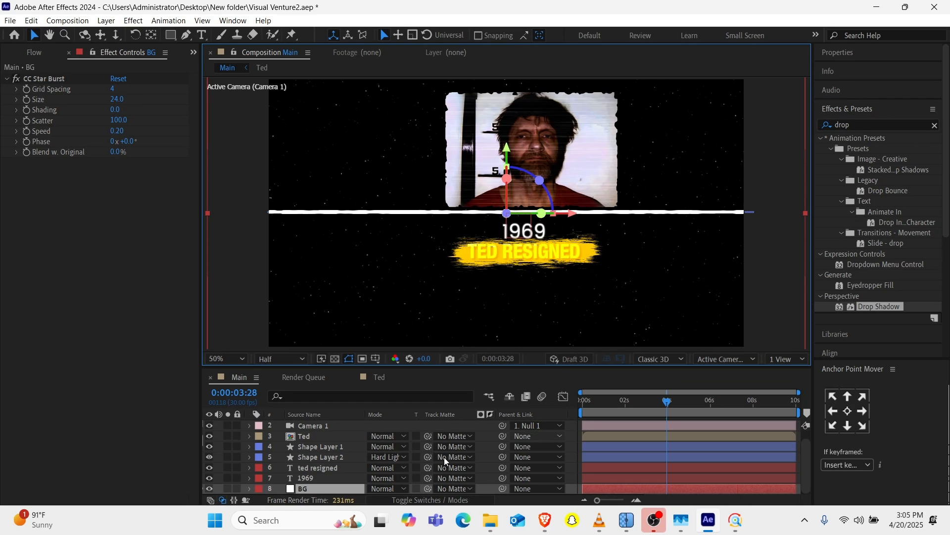
{"action": "left_click", "coordinate": [327, 425]}
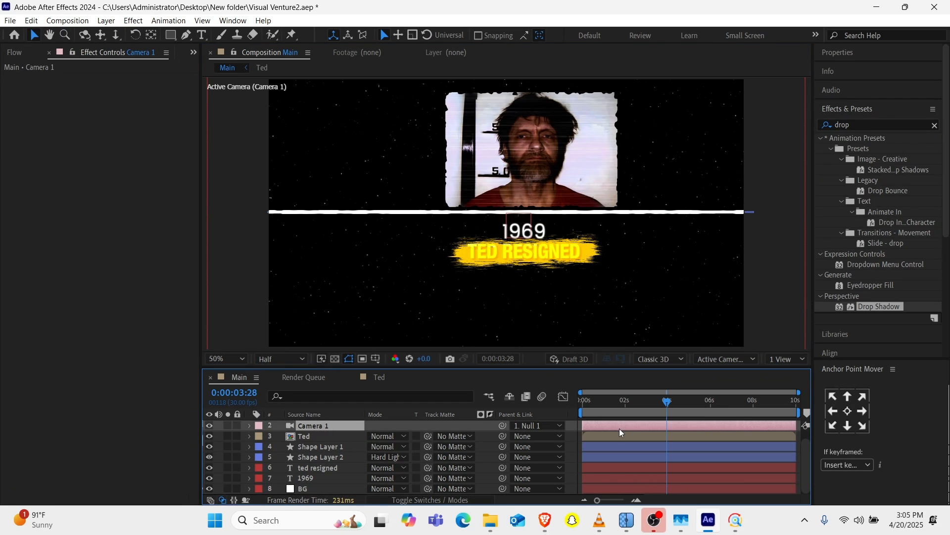
Step: Make the Ted portrait layer start at about 3 seconds and return to the start of the timeline
{"action": "left_click_drag", "start_coordinate": [646, 405], "coordinate": [574, 415]}
{"action": "left_click", "coordinate": [639, 432]}
{"action": "key", "text": "alt+bracketleft"}
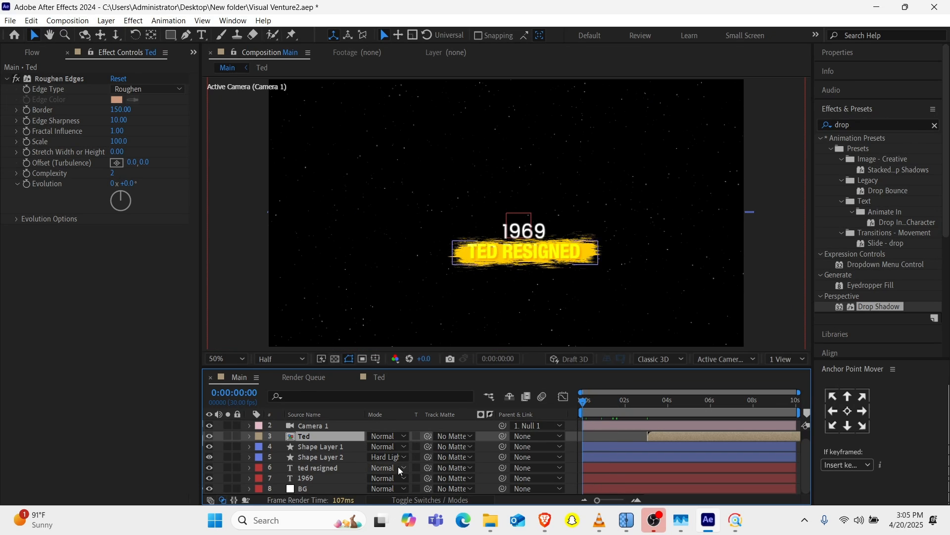
Step: Turn the yellow rectangle layer, Shape Layer 2, into a 3D layer
{"action": "left_click", "coordinate": [435, 500]}
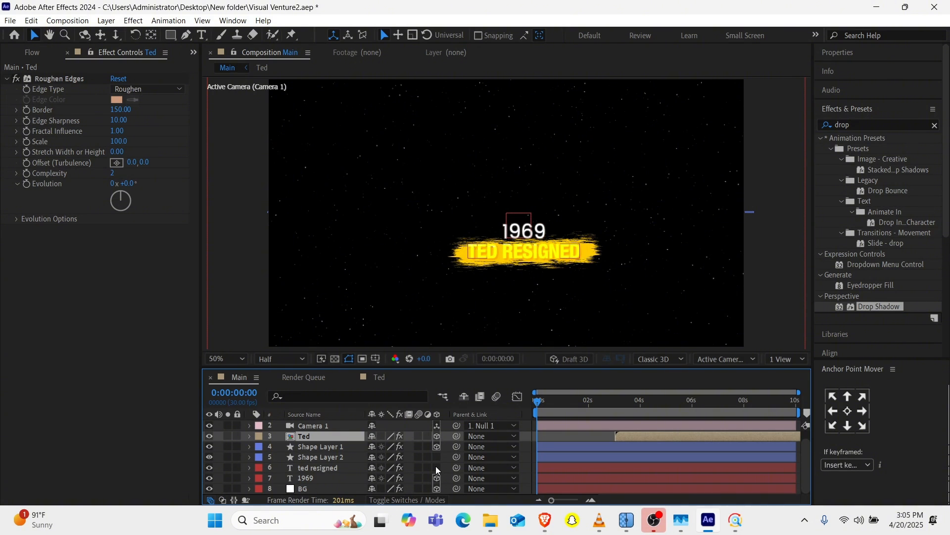
{"action": "left_click", "coordinate": [323, 457]}
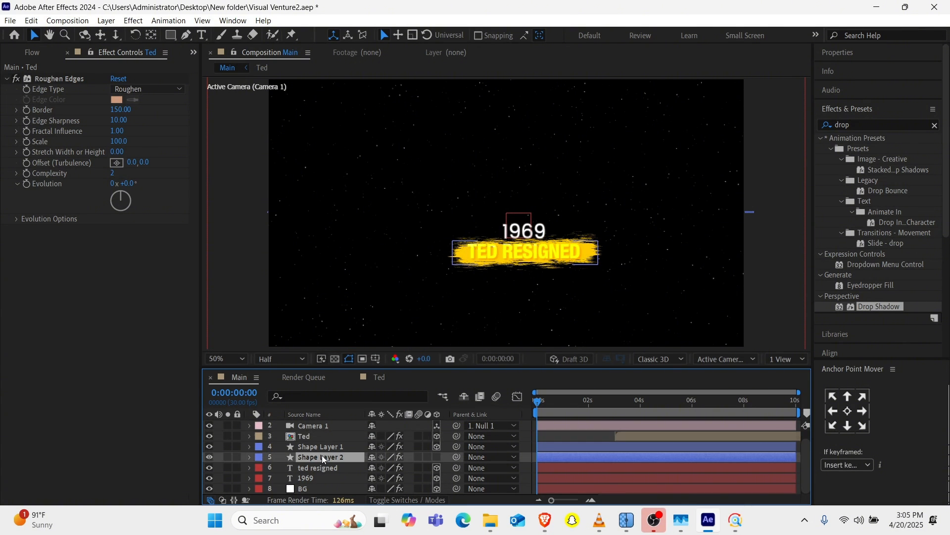
{"action": "left_click", "coordinate": [436, 458]}
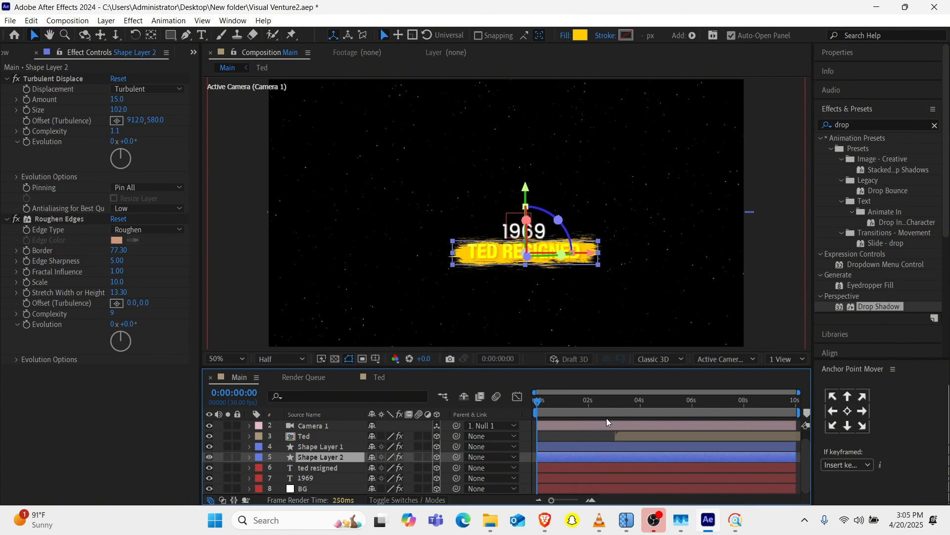
Step: Keyframe Null 1's current Position at 0:00:02:15 and set its X position to 285 at 0:00:00:00
{"action": "left_click", "coordinate": [329, 429]}
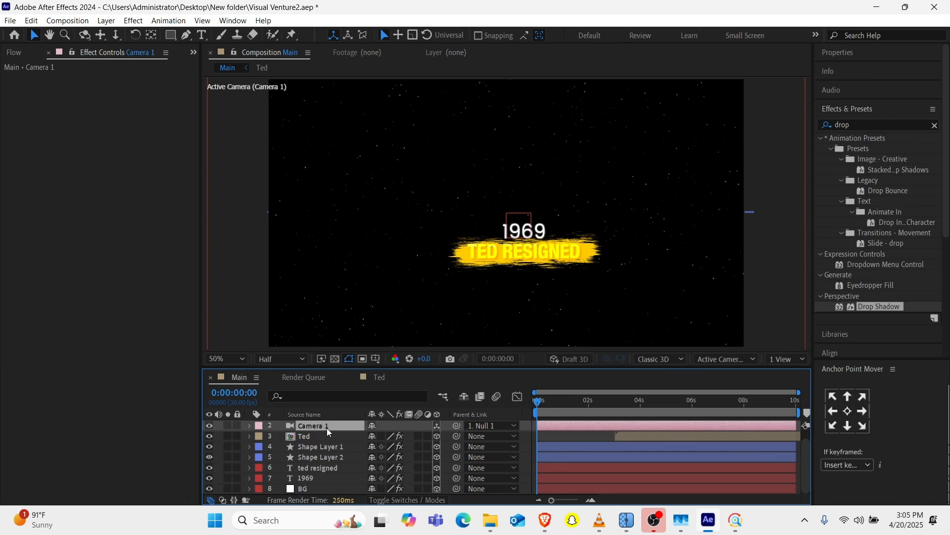
{"action": "key", "text": "p"}
{"action": "left_click", "coordinate": [326, 427]}
{"action": "key", "text": "p"}
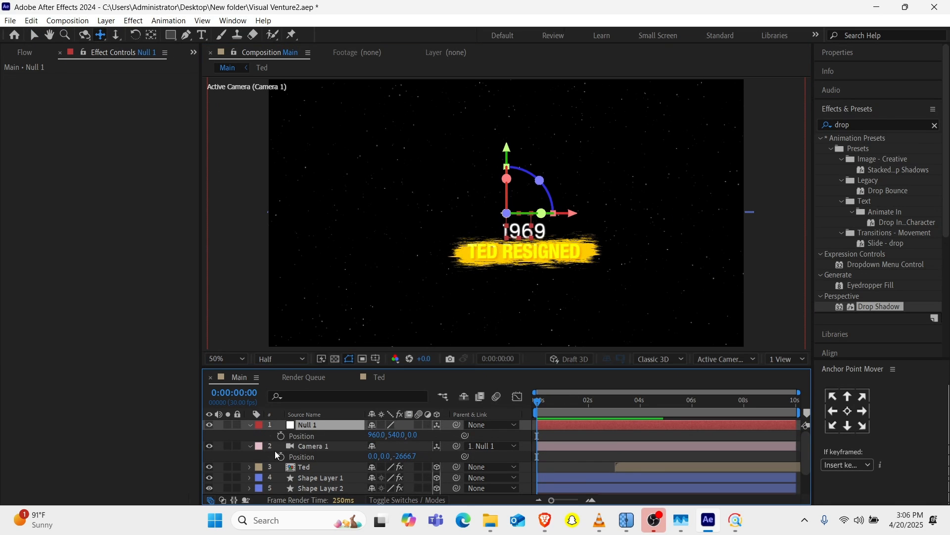
{"action": "left_click", "coordinate": [250, 447]}
{"action": "key", "text": "v"}
{"action": "left_click", "coordinate": [601, 437]}
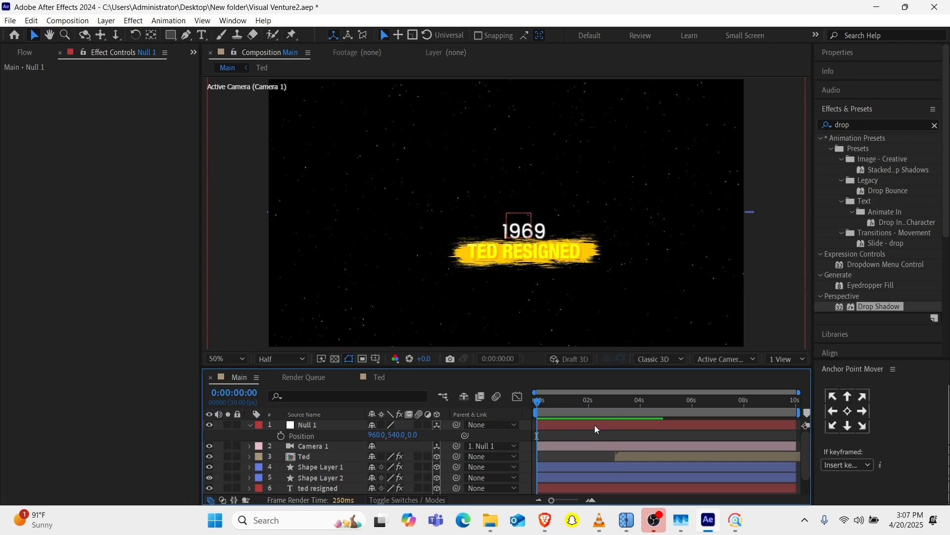
{"action": "mouse_move", "coordinate": [599, 408]}
{"action": "left_mouse_down"}
{"action": "mouse_move", "coordinate": [615, 406]}
{"action": "mouse_move", "coordinate": [602, 408]}
{"action": "left_mouse_up"}
{"action": "left_click", "coordinate": [281, 436]}
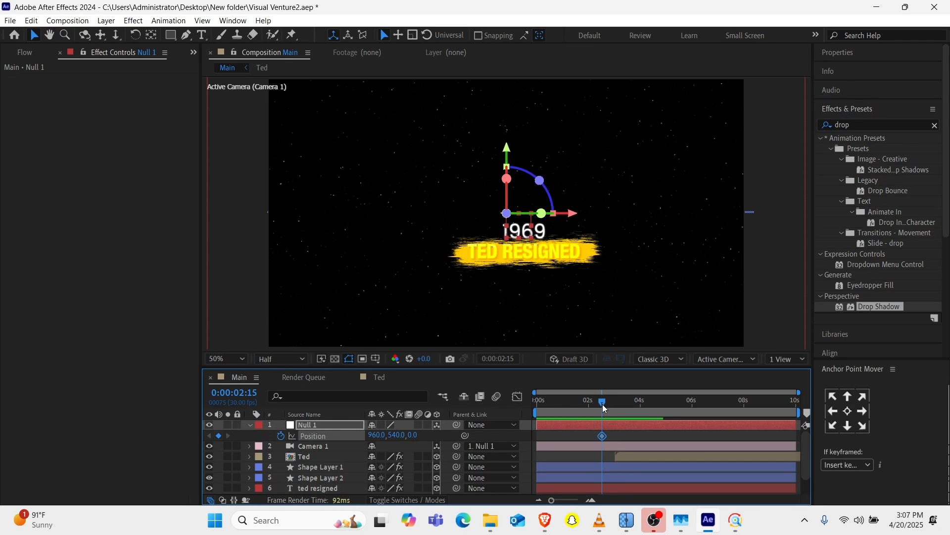
{"action": "left_click_drag", "start_coordinate": [602, 404], "coordinate": [502, 419]}
{"action": "left_click_drag", "start_coordinate": [379, 439], "coordinate": [131, 452]}
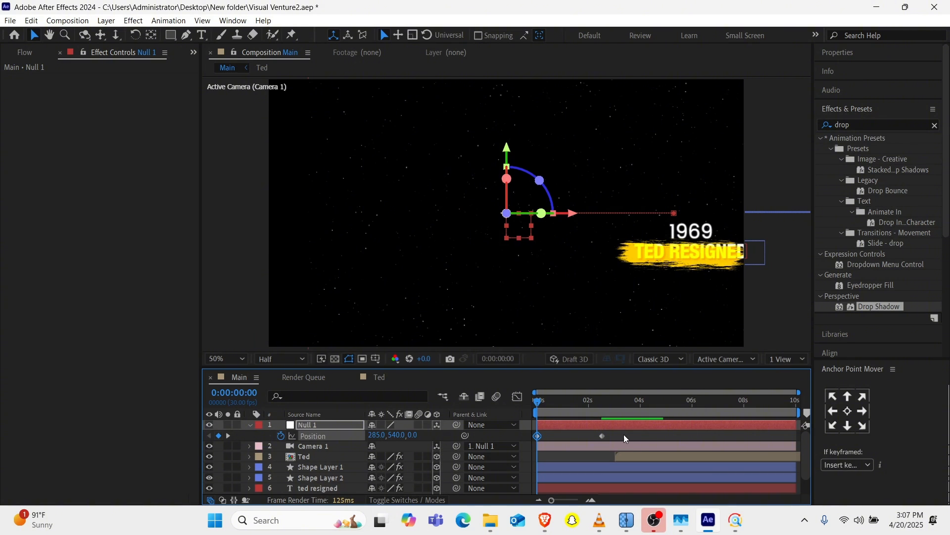
Step: Apply the Flow easing curve 0.86, 0.23, 0.12, 0.72 to both Null 1 Position keyframes
{"action": "left_click", "coordinate": [602, 436]}
{"action": "left_click", "coordinate": [190, 53]}
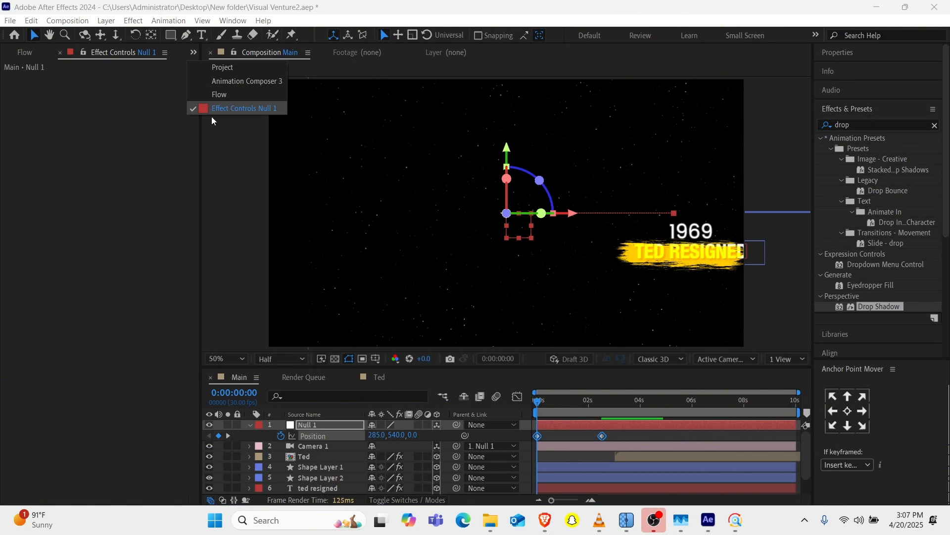
{"action": "left_click", "coordinate": [233, 78]}
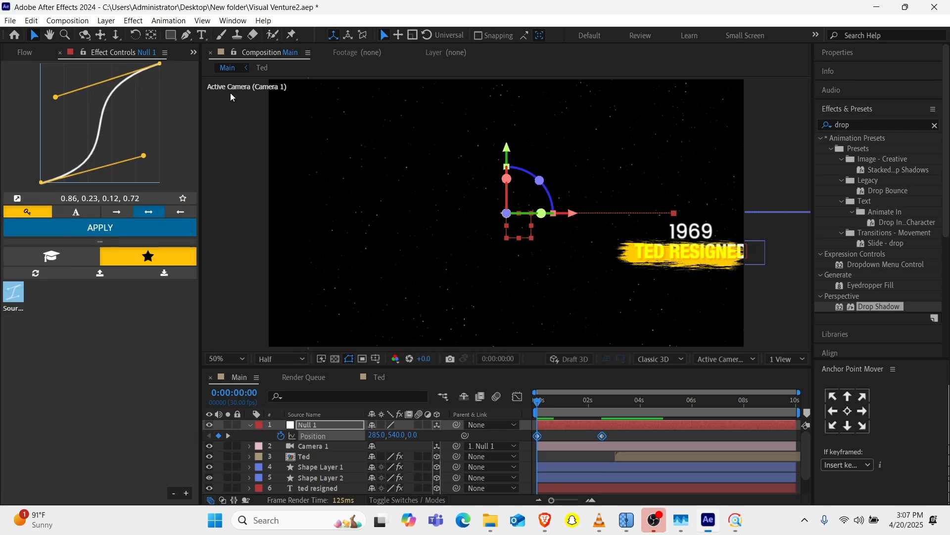
{"action": "left_click", "coordinate": [91, 229]}
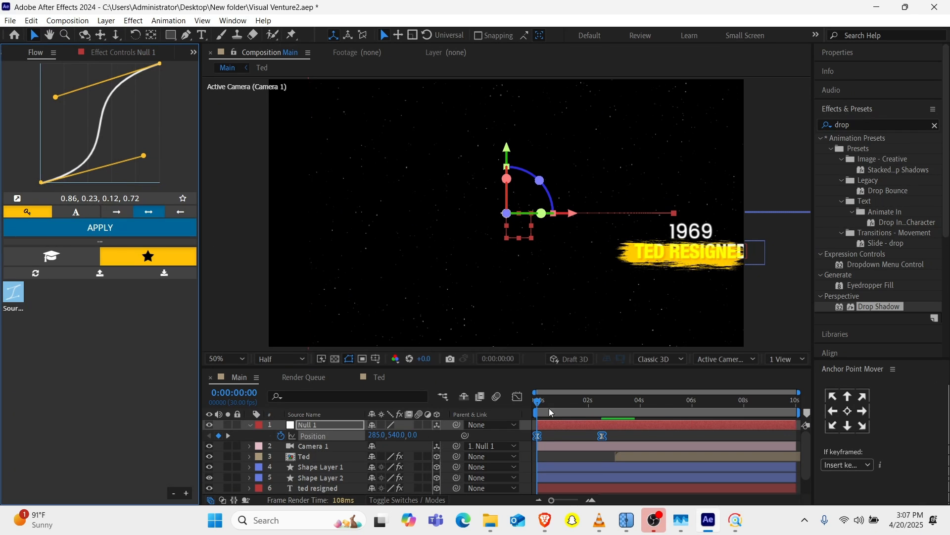
Step: Keyframe the opacity of the ted resigned text and yellow rectangle from 0% at 0:00:01:04 to 100% about 0.4 seconds after
{"action": "scroll", "coordinate": [297, 447], "scroll_direction": "down", "scroll_amount": 2}
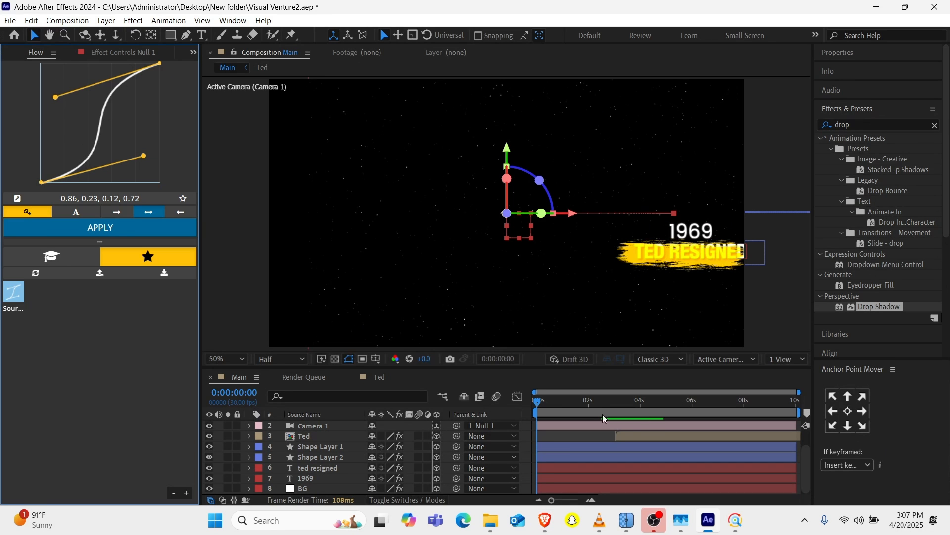
{"action": "left_click_drag", "start_coordinate": [574, 405], "coordinate": [567, 406]}
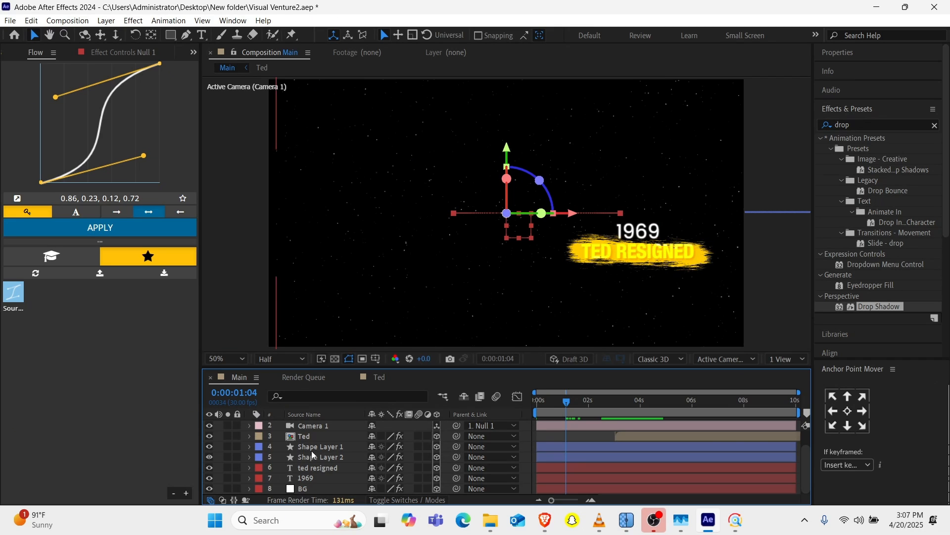
{"action": "left_click", "coordinate": [322, 472]}
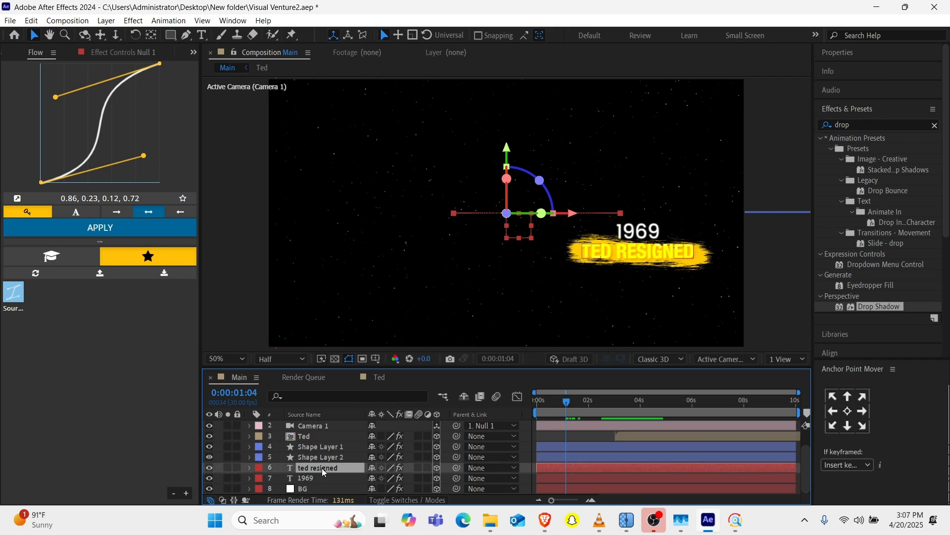
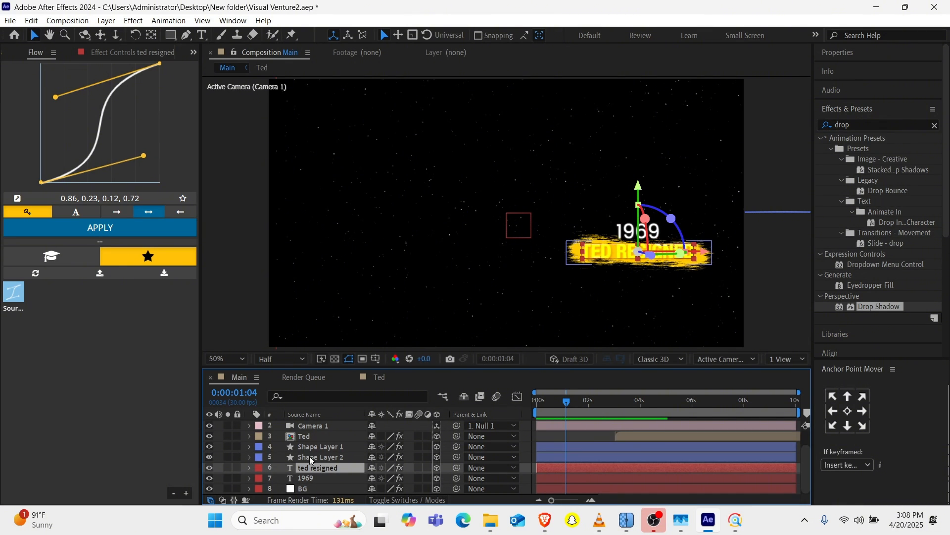
{"action": "left_click", "coordinate": [310, 458], "text": "ctrl"}
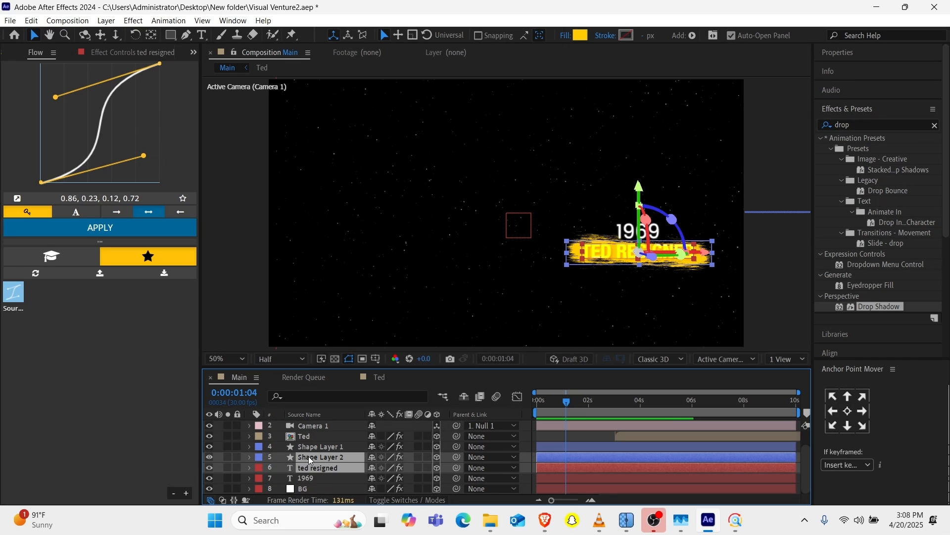
{"action": "key", "text": "t"}
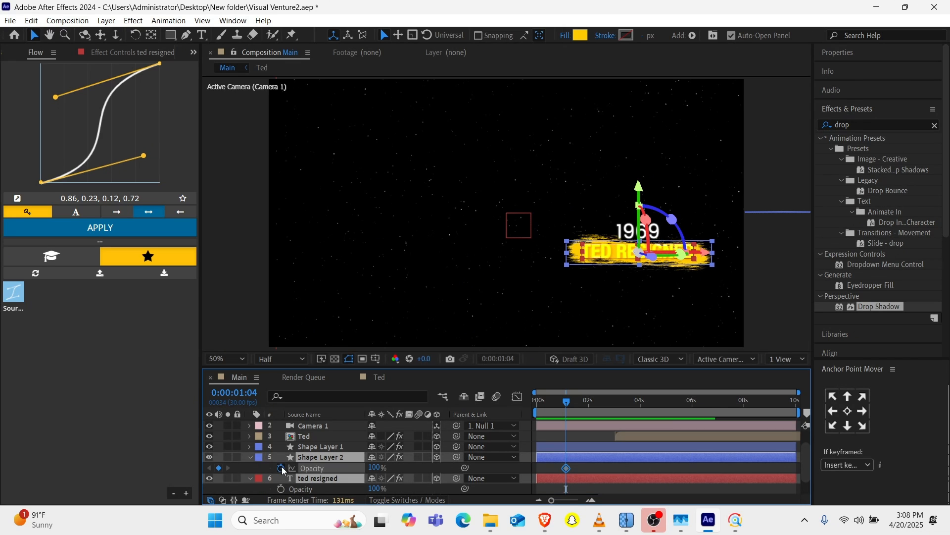
{"action": "key", "text": "alt+shift+t"}
{"action": "left_click_drag", "start_coordinate": [568, 472], "coordinate": [562, 494]}
{"action": "left_click", "coordinate": [377, 467]}
{"action": "key", "text": "Return"}
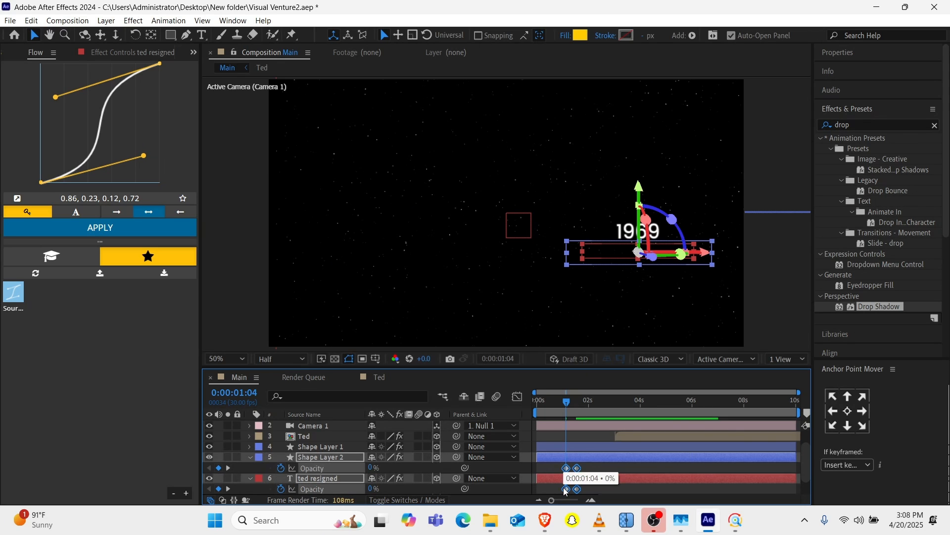
Step: Easy-ease the text and rectangle opacity keyframes and shift them to between about 2.2 and 2.6 seconds
{"action": "key", "text": "F9"}
{"action": "left_click_drag", "start_coordinate": [569, 403], "coordinate": [617, 409]}
{"action": "left_click_drag", "start_coordinate": [578, 469], "coordinate": [605, 470]}
{"action": "left_click", "coordinate": [565, 410]}
{"action": "left_click_drag", "start_coordinate": [557, 411], "coordinate": [575, 408]}
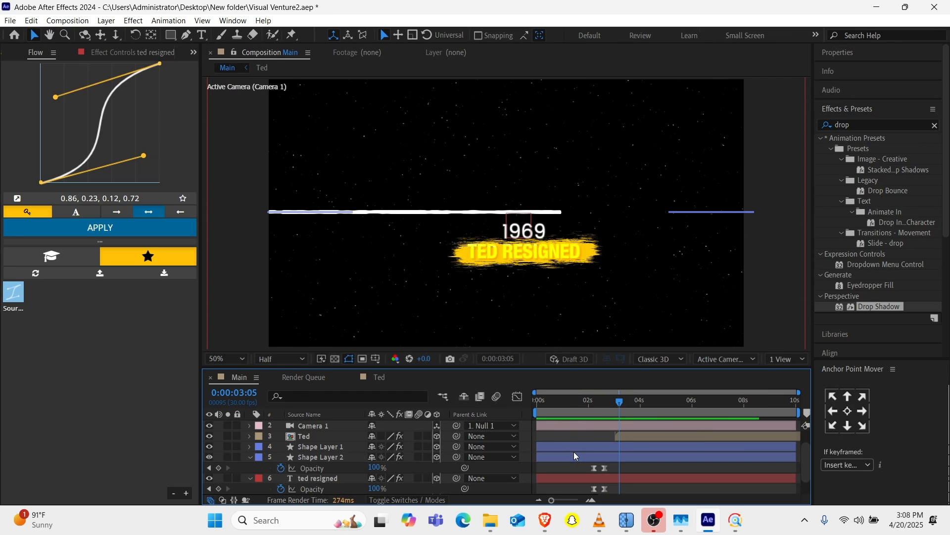
Step: Move the white line's End keyframes to the beginning of the timeline, spanning about the first second
{"action": "left_click", "coordinate": [573, 451]}
{"action": "key", "text": "u"}
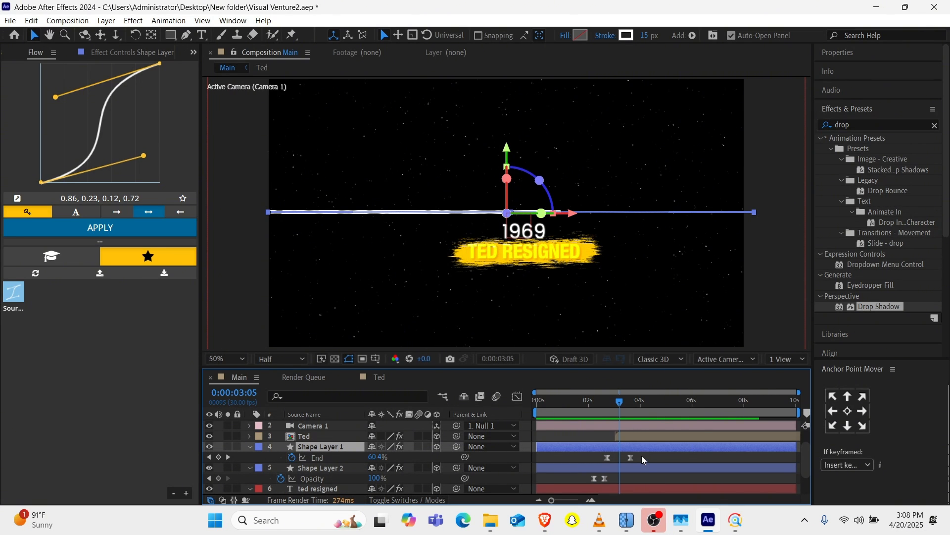
{"action": "left_click_drag", "start_coordinate": [589, 400], "coordinate": [530, 426]}
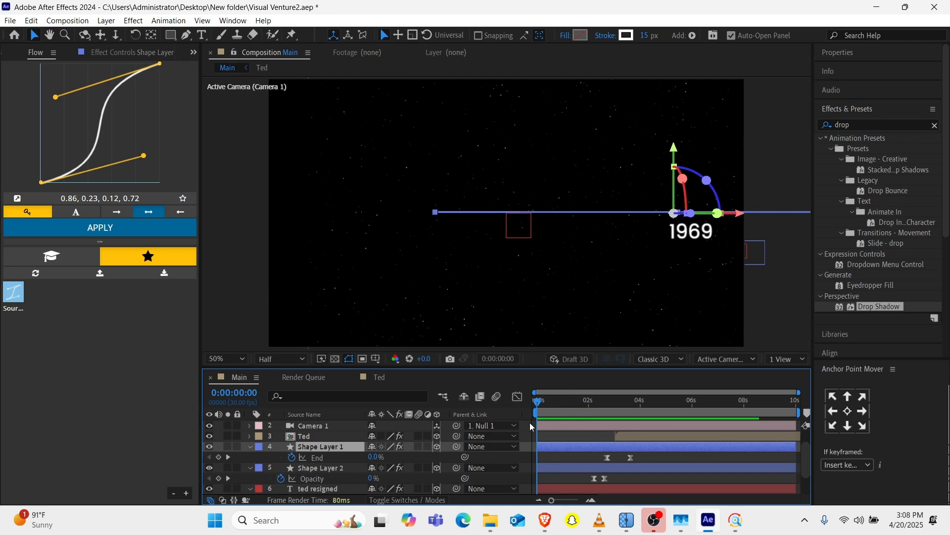
{"action": "left_click", "coordinate": [607, 458]}
{"action": "left_click_drag", "start_coordinate": [638, 454], "coordinate": [563, 472]}
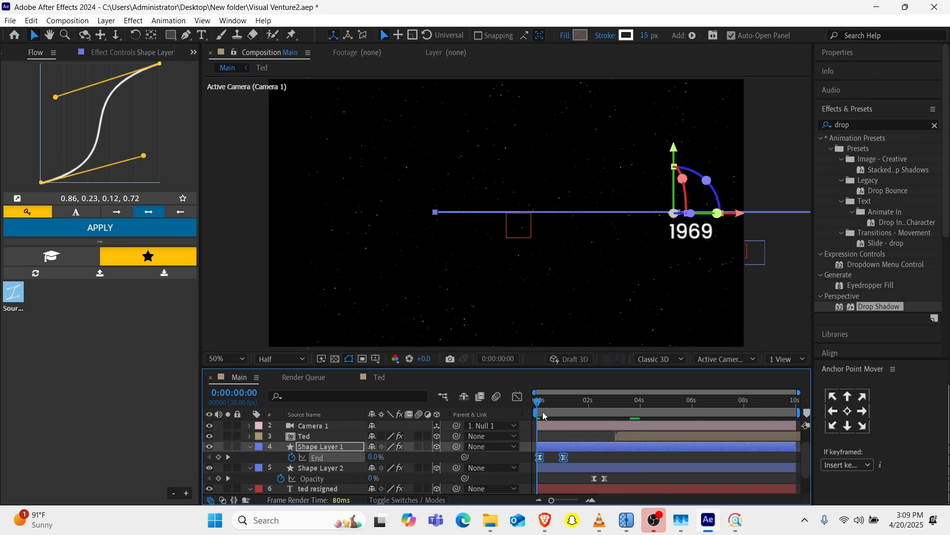
{"action": "mouse_move", "coordinate": [543, 411]}
{"action": "left_mouse_down"}
{"action": "mouse_move", "coordinate": [563, 412]}
{"action": "mouse_move", "coordinate": [537, 421]}
{"action": "left_mouse_up"}
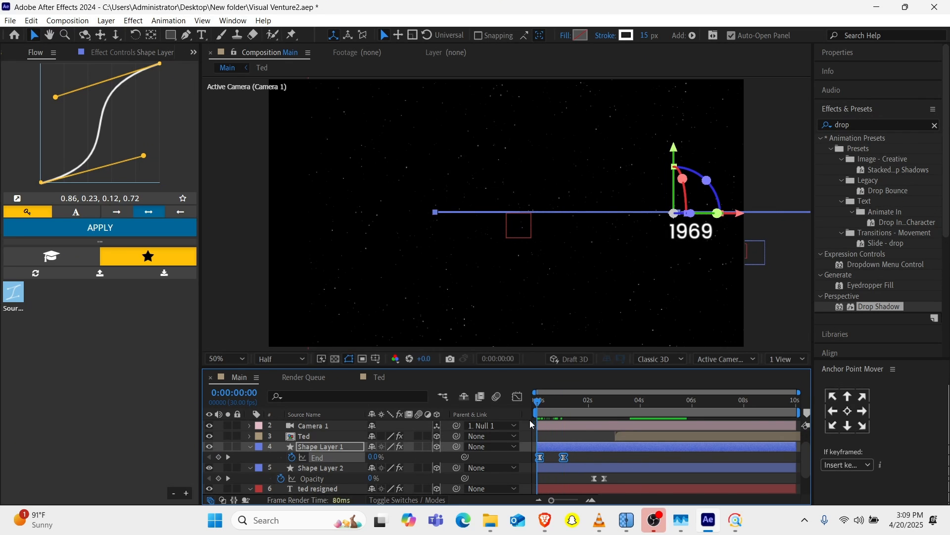
Step: Stretch the white line, Shape Layer 1, by setting only its horizontal scale to 220%
{"action": "left_click", "coordinate": [334, 449]}
{"action": "key", "text": "s"}
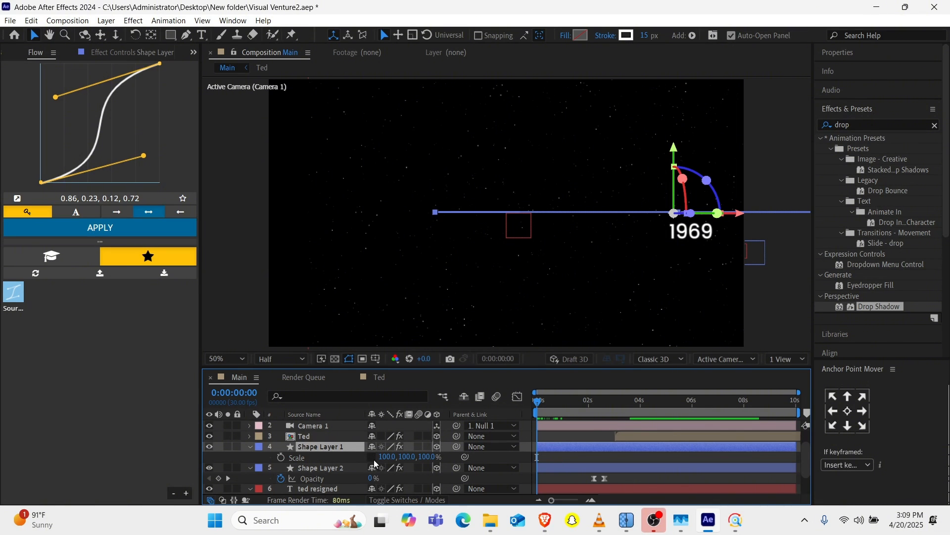
{"action": "left_click_drag", "start_coordinate": [389, 459], "coordinate": [457, 449]}
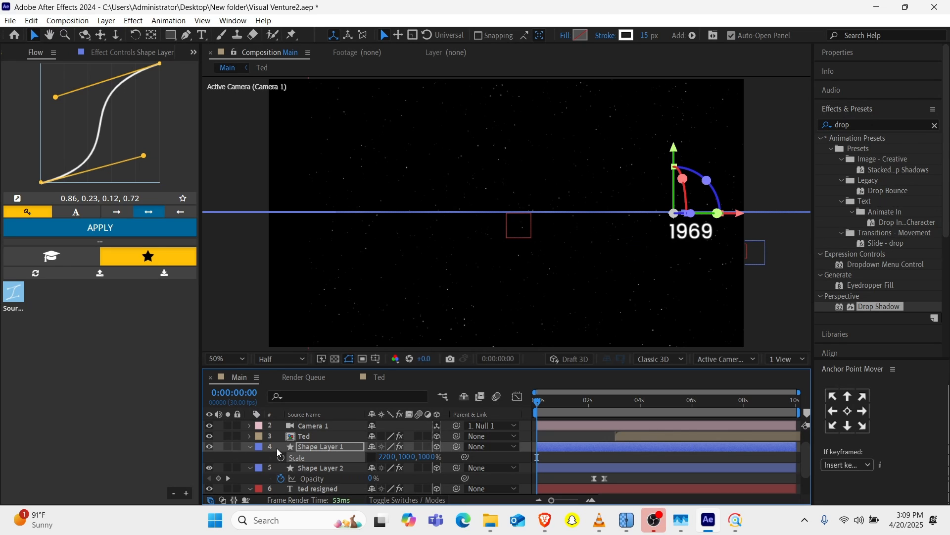
{"action": "left_click", "coordinate": [311, 446]}
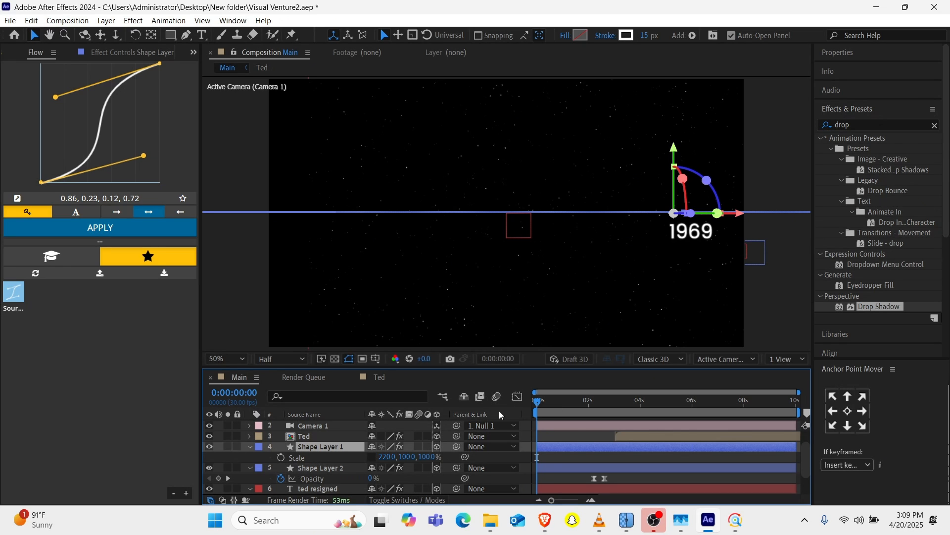
Step: Delay the white line's last End keyframe to about 1.8 seconds and preview the slower line growth
{"action": "key", "text": "space"}
{"action": "key", "text": "u"}
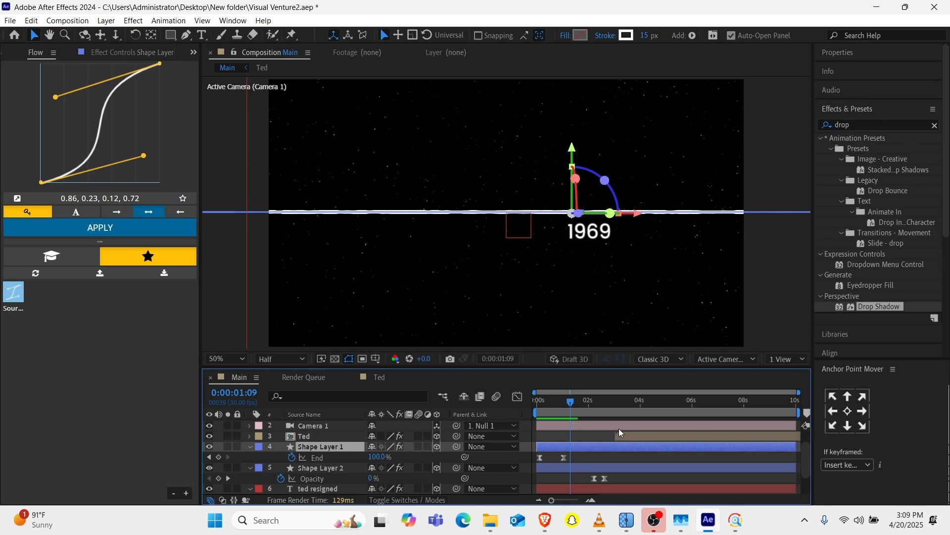
{"action": "left_click_drag", "start_coordinate": [565, 458], "coordinate": [582, 457]}
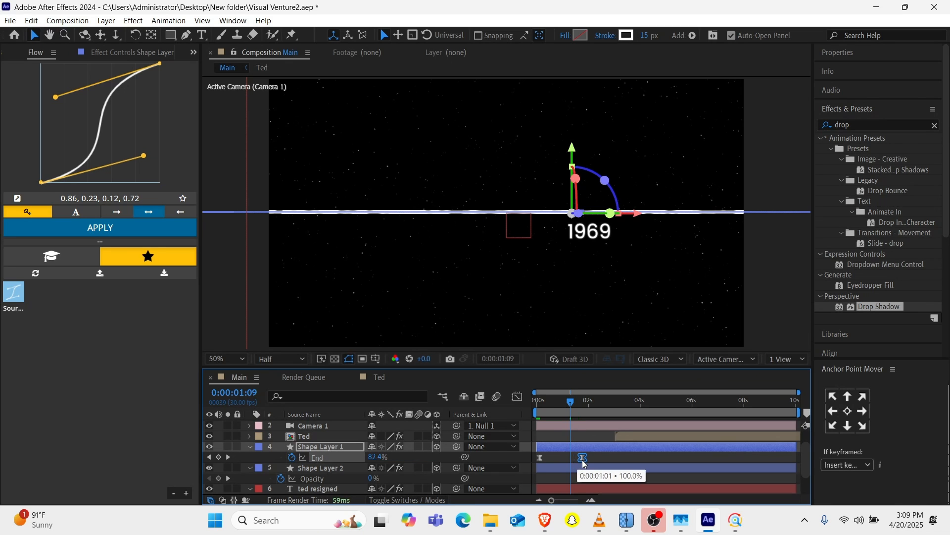
{"action": "key", "text": "space"}
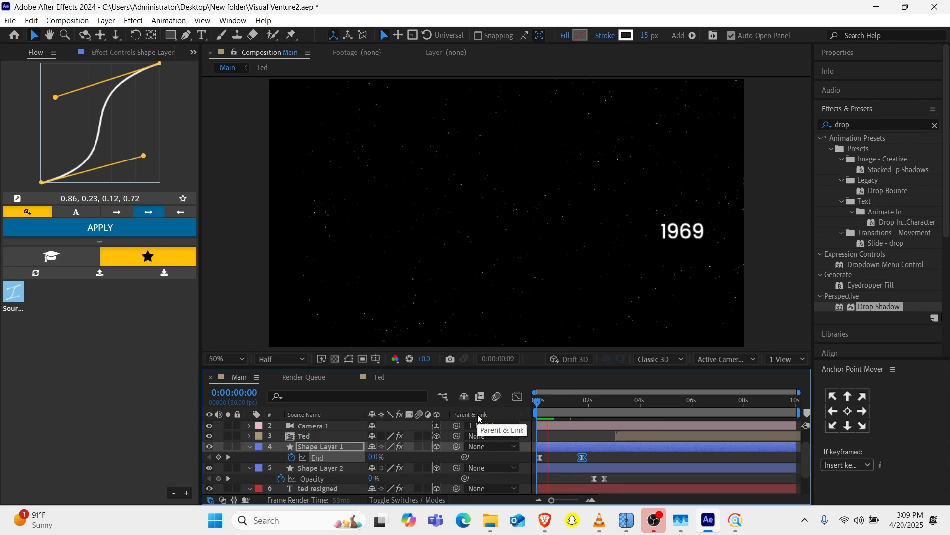
{"action": "key", "text": "space"}
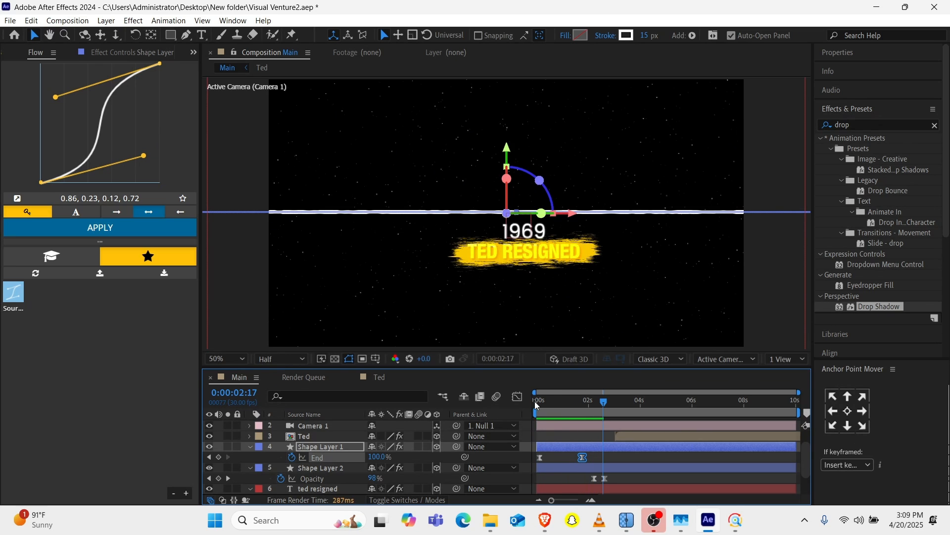
{"action": "left_click", "coordinate": [566, 403]}
{"action": "left_click_drag", "start_coordinate": [567, 406], "coordinate": [491, 424]}
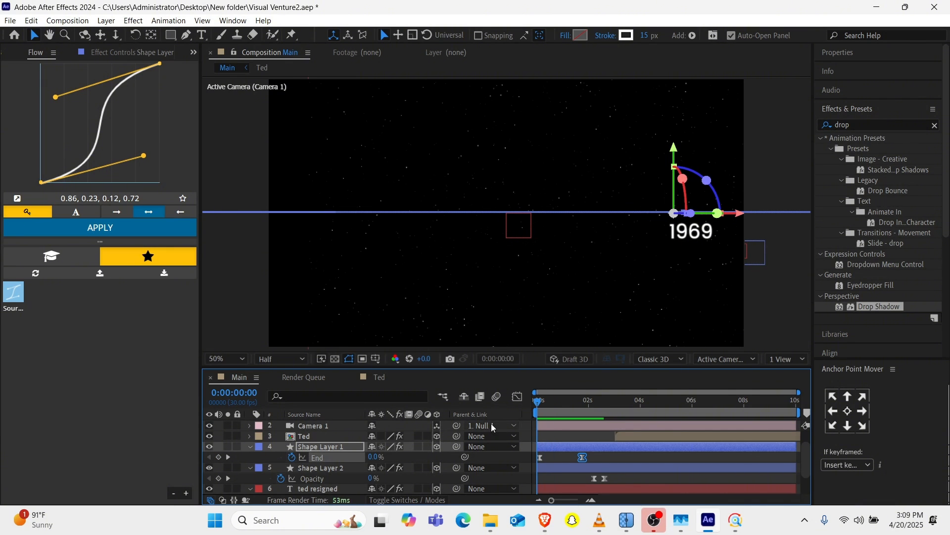
Step: Retime the Null 1 Position keyframes to about 0.9 and 2.1 seconds
{"action": "left_click", "coordinate": [549, 427]}
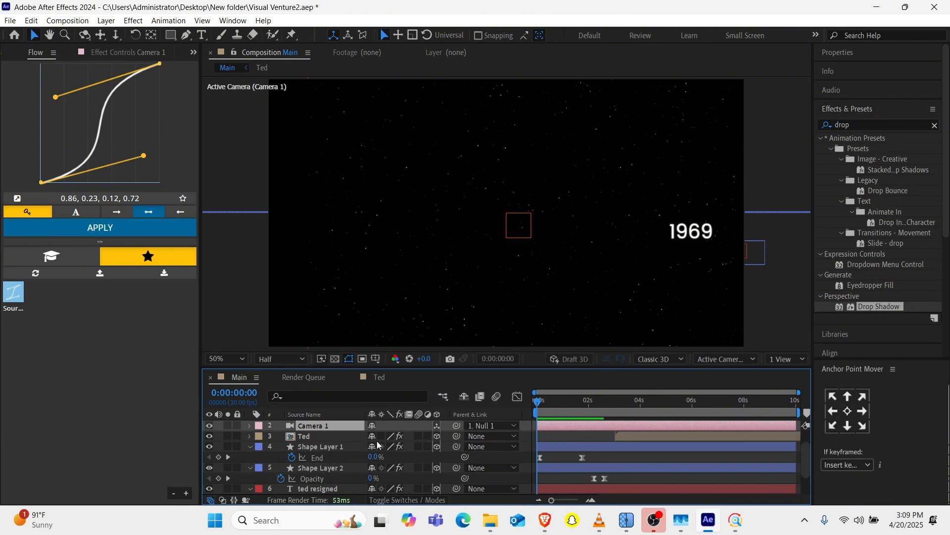
{"action": "scroll", "coordinate": [364, 439], "scroll_direction": "up", "scroll_amount": 1}
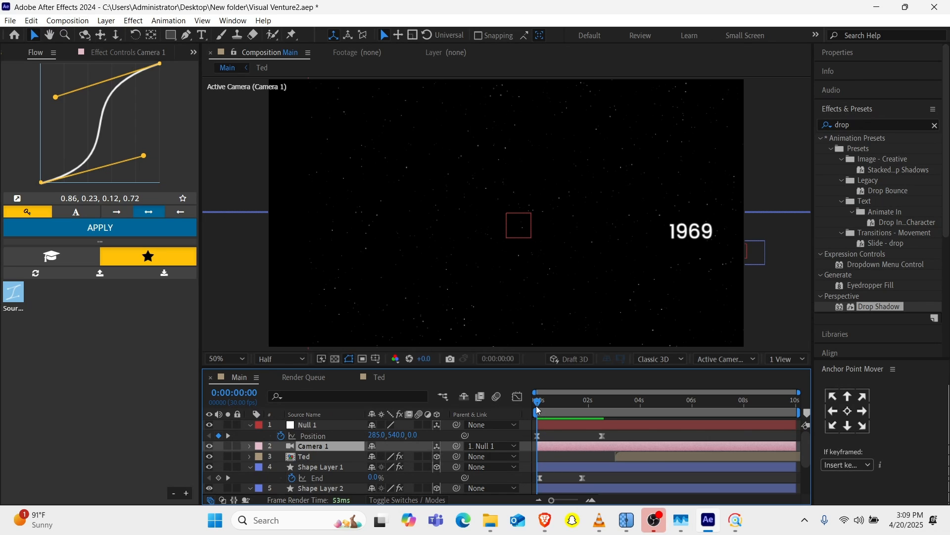
{"action": "left_click_drag", "start_coordinate": [539, 410], "coordinate": [546, 409]}
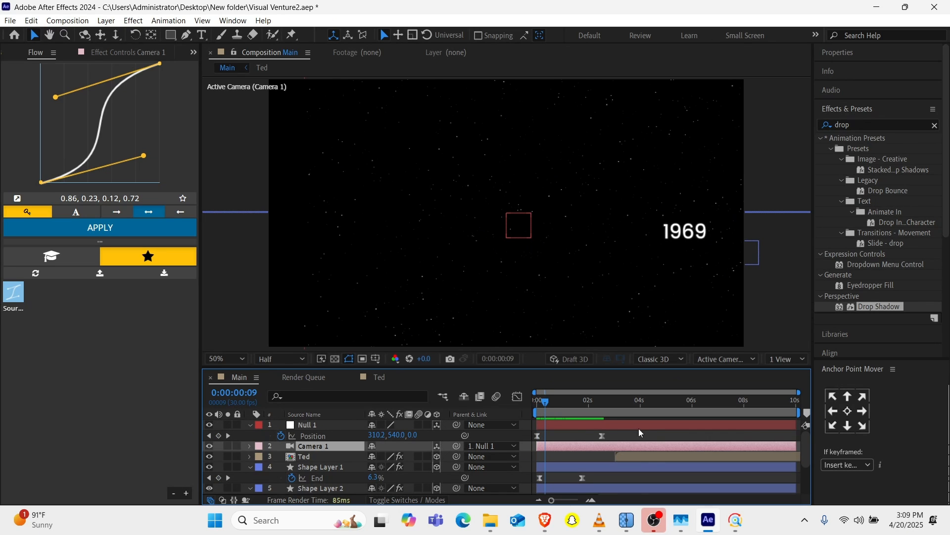
{"action": "left_click_drag", "start_coordinate": [639, 433], "coordinate": [583, 436]}
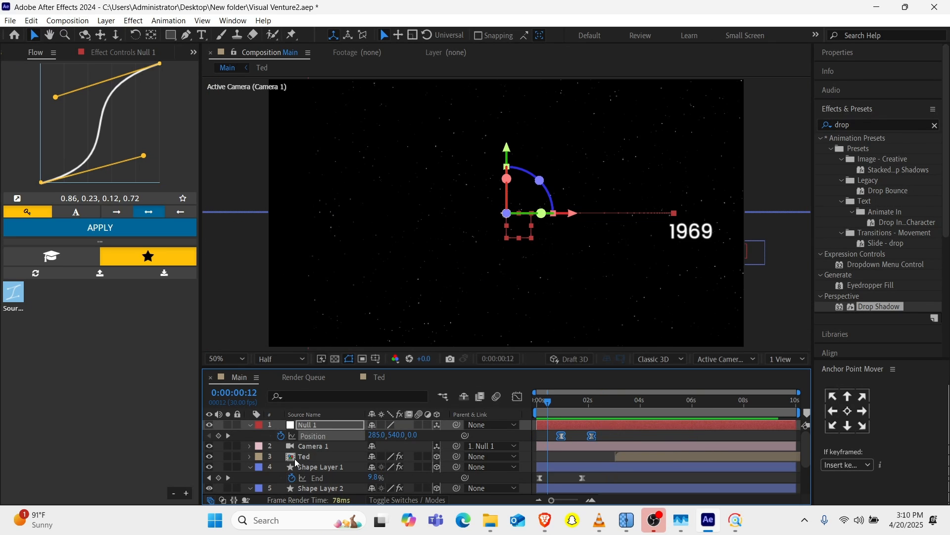
Step: Scale the BG star layer to 250%
{"action": "scroll", "coordinate": [295, 462], "scroll_direction": "down", "scroll_amount": 3}
{"action": "left_click", "coordinate": [306, 488]}
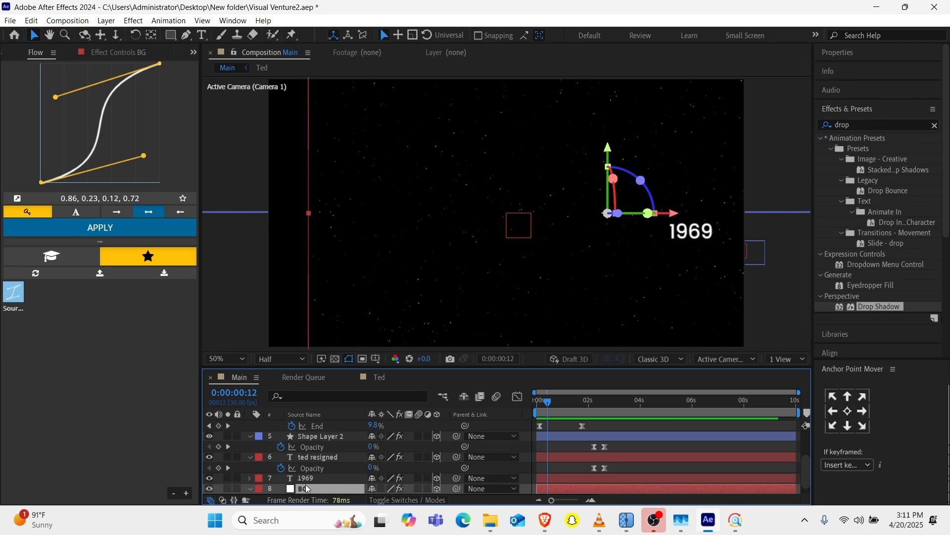
{"action": "key", "text": "s"}
{"action": "left_click_drag", "start_coordinate": [382, 488], "coordinate": [402, 488]}
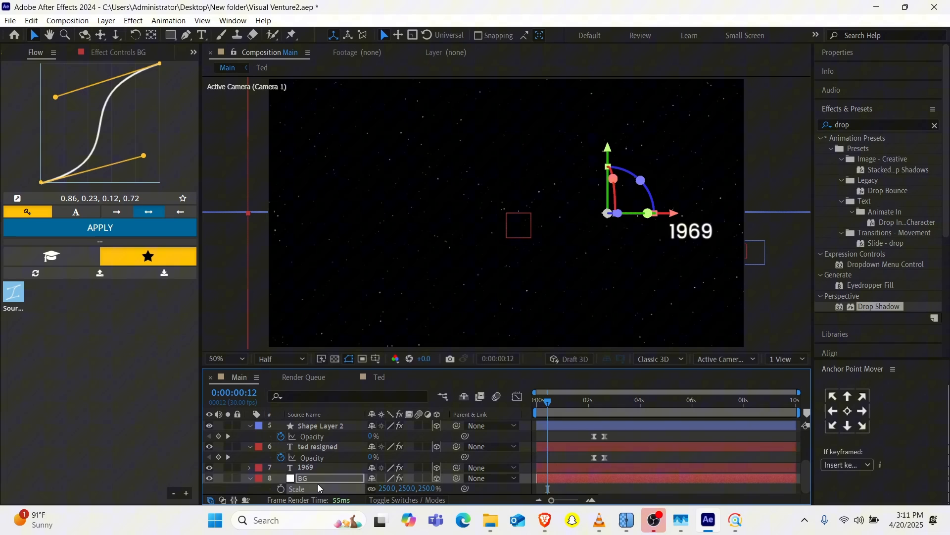
{"action": "left_click", "coordinate": [250, 479]}
Step: Shift both Null 1 Position keyframes earlier to about 0.6 and 1.8 seconds and preview the camera move
{"action": "scroll", "coordinate": [298, 470], "scroll_direction": "up", "scroll_amount": 3}
{"action": "mouse_move", "coordinate": [547, 402]}
{"action": "left_mouse_down"}
{"action": "mouse_move", "coordinate": [529, 406]}
{"action": "mouse_move", "coordinate": [562, 405]}
{"action": "left_mouse_up"}
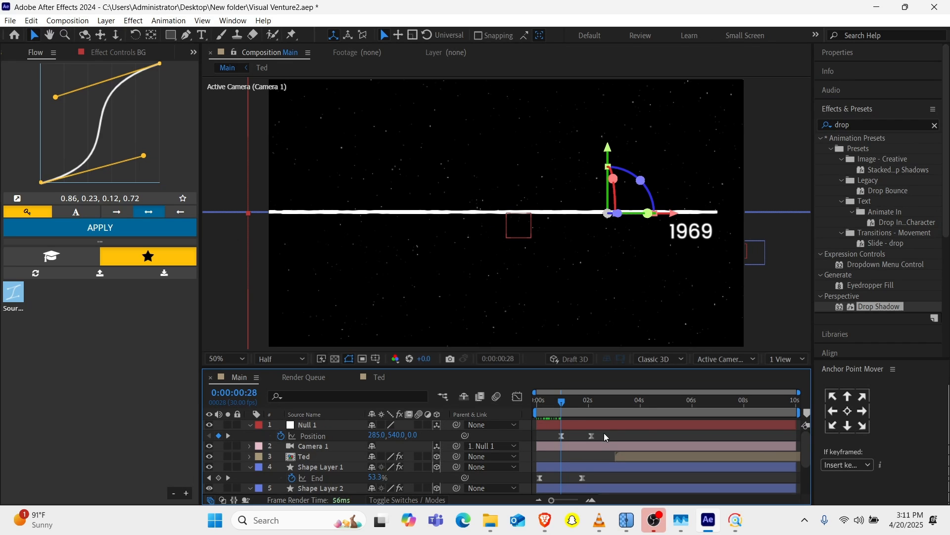
{"action": "left_click_drag", "start_coordinate": [604, 433], "coordinate": [585, 439]}
{"action": "left_click_drag", "start_coordinate": [554, 408], "coordinate": [512, 420]}
{"action": "key", "text": "space"}
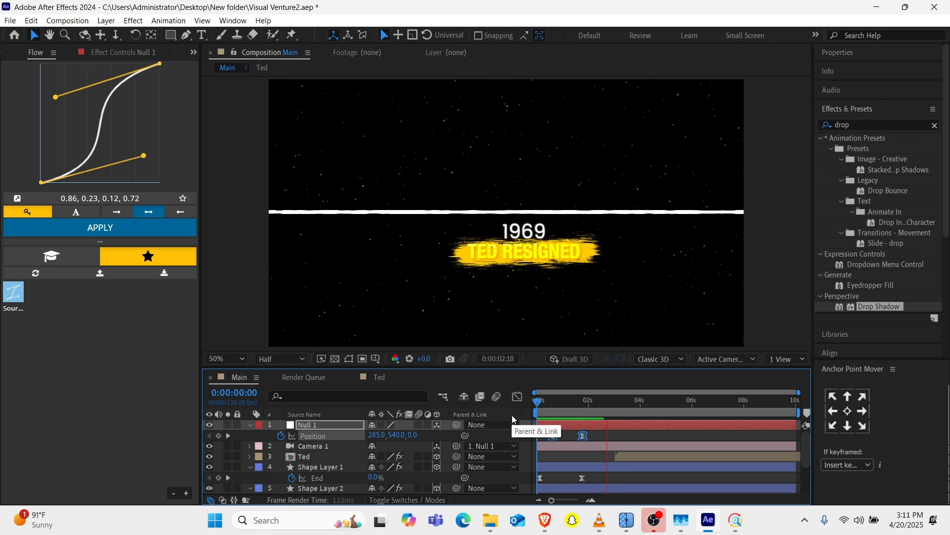
{"action": "key", "text": "space"}
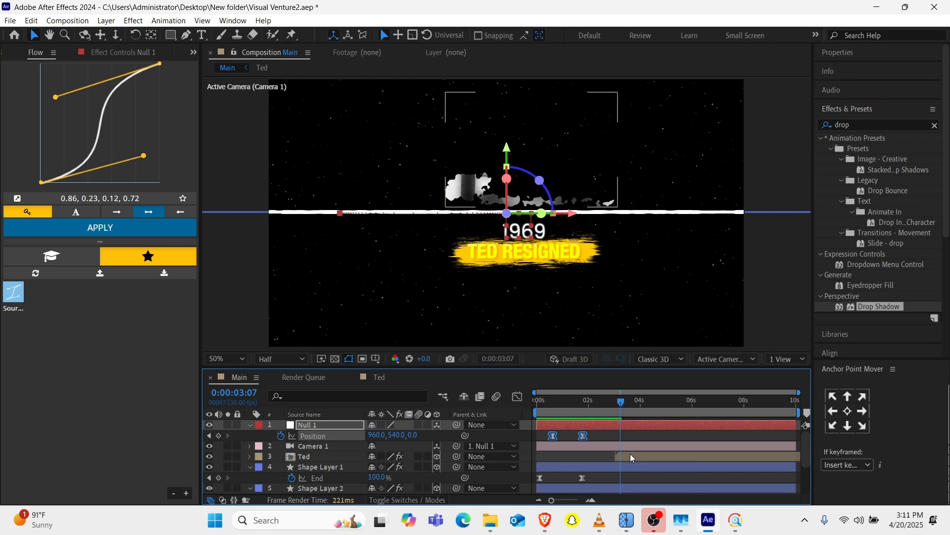
Step: Move the Ted layer to start at about 2.1 seconds and preview the portrait's entrance
{"action": "left_click_drag", "start_coordinate": [631, 456], "coordinate": [606, 461]}
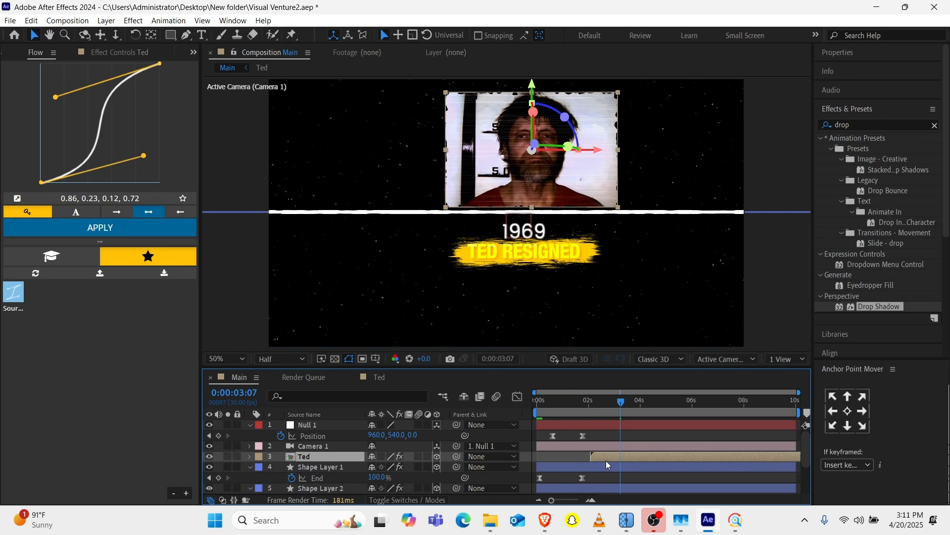
{"action": "left_click_drag", "start_coordinate": [557, 401], "coordinate": [468, 419]}
{"action": "key", "text": "space"}
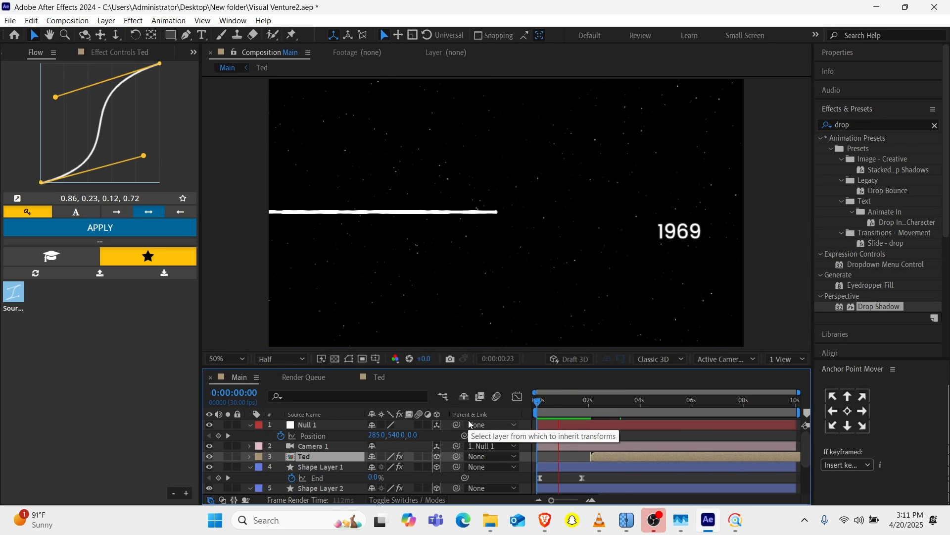
{"action": "key", "text": "space"}
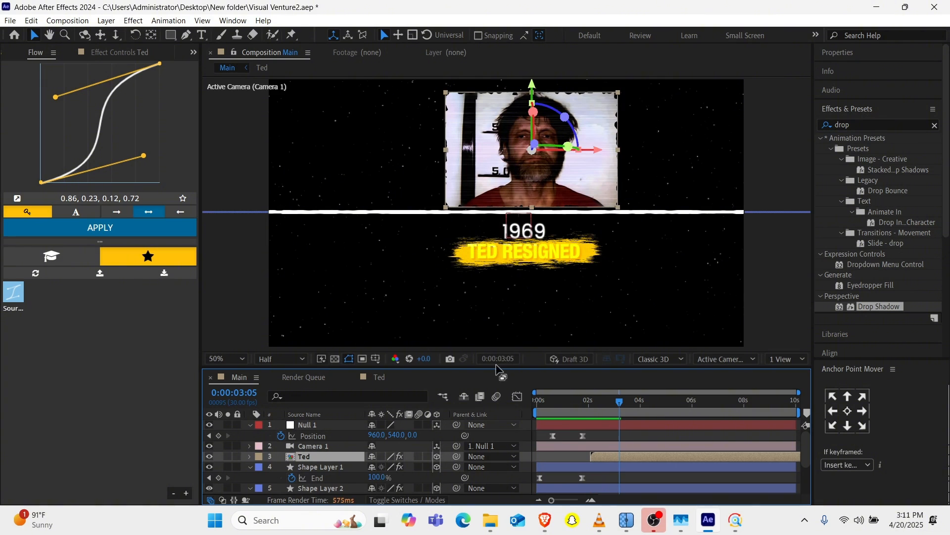
Step: Shift the Opacity keyframes of Shape Layer 2 and the ted resigned text to about 1.6 and 2 seconds, and preview
{"action": "left_click", "coordinate": [593, 470]}
{"action": "scroll", "coordinate": [593, 469], "scroll_direction": "down", "scroll_amount": 3}
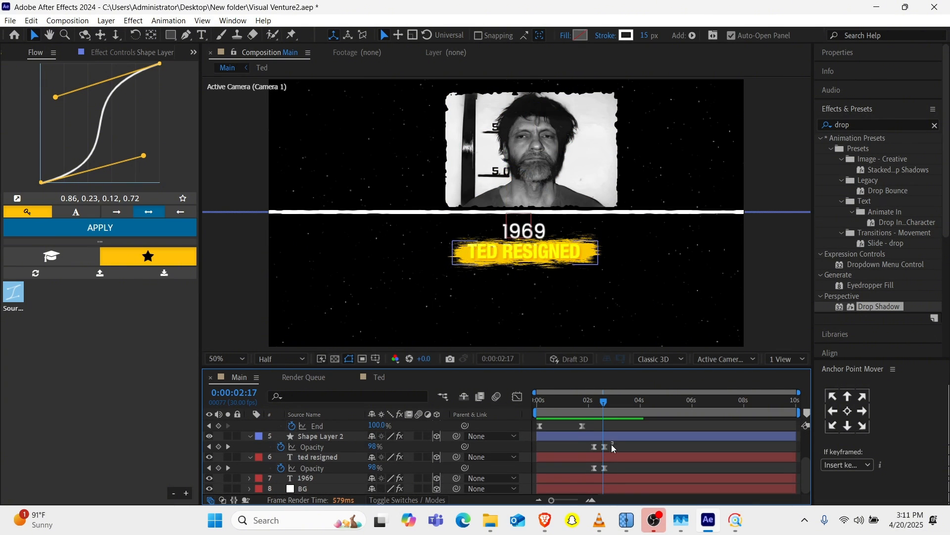
{"action": "left_click_drag", "start_coordinate": [611, 444], "coordinate": [596, 468]}
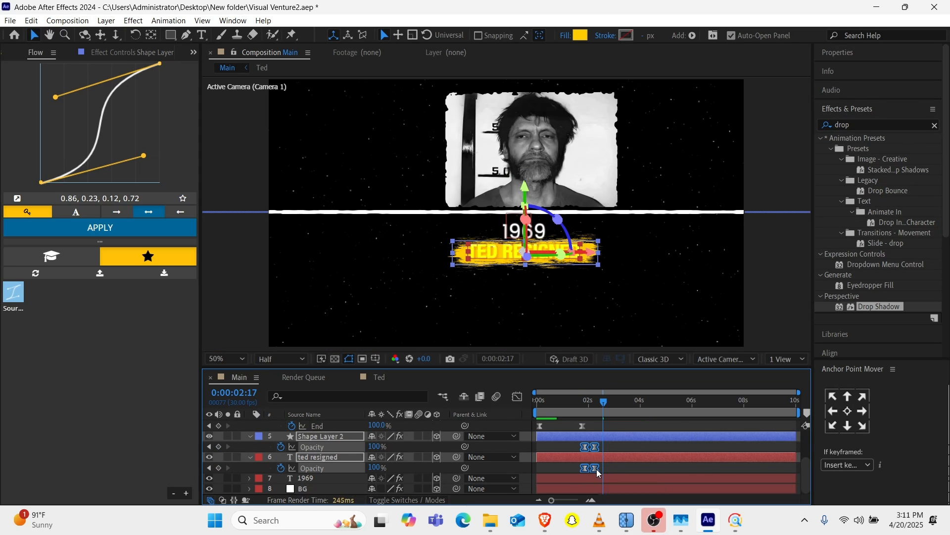
{"action": "left_click_drag", "start_coordinate": [605, 410], "coordinate": [580, 408]}
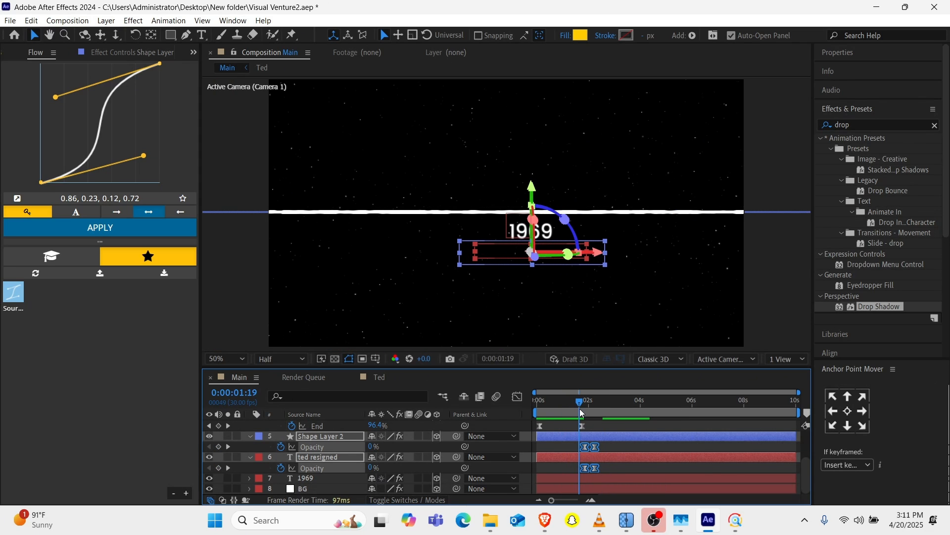
{"action": "left_click_drag", "start_coordinate": [594, 468], "coordinate": [587, 470]}
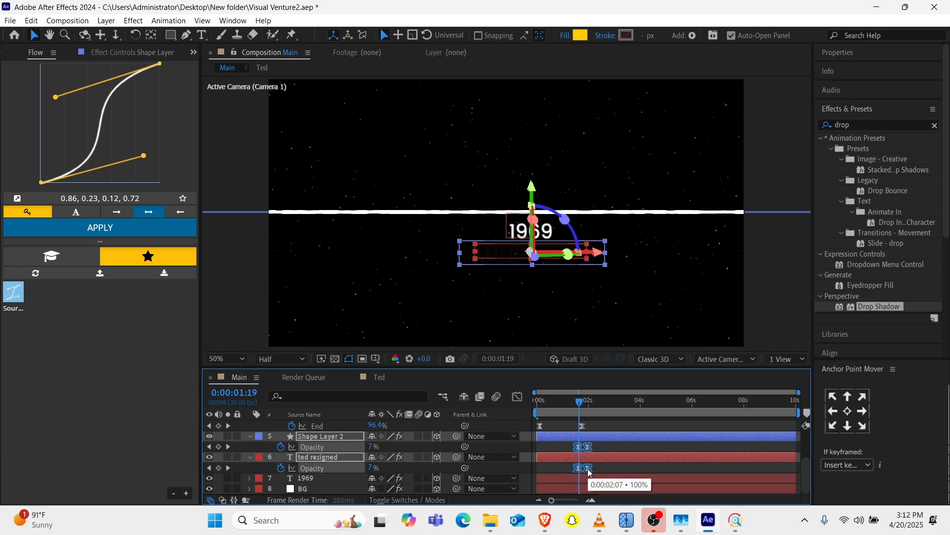
{"action": "left_click_drag", "start_coordinate": [562, 405], "coordinate": [463, 427]}
{"action": "key", "text": "space"}
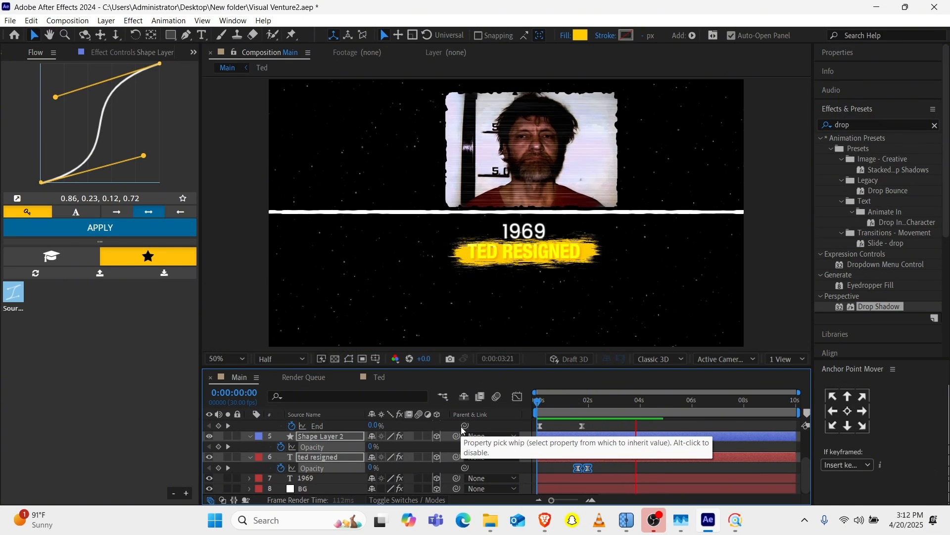
{"action": "key", "text": "space"}
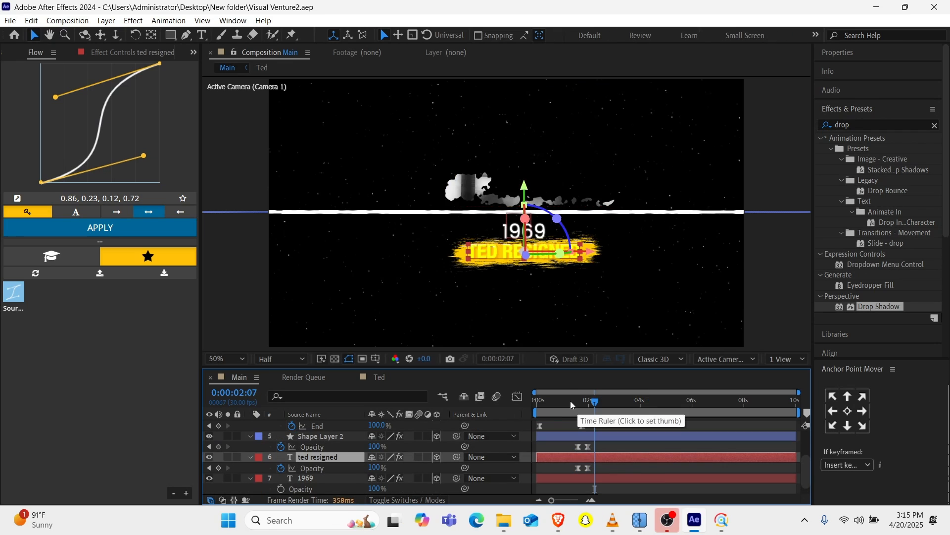
Step: Add Opacity keyframes to the 1969 text at 0:00:01:01 and 0:00:01:12
{"action": "left_click", "coordinate": [563, 405]}
{"action": "left_click_drag", "start_coordinate": [561, 403], "coordinate": [564, 402]}
{"action": "left_click", "coordinate": [281, 489]}
{"action": "scroll", "coordinate": [596, 488], "scroll_direction": "down", "scroll_amount": 1}
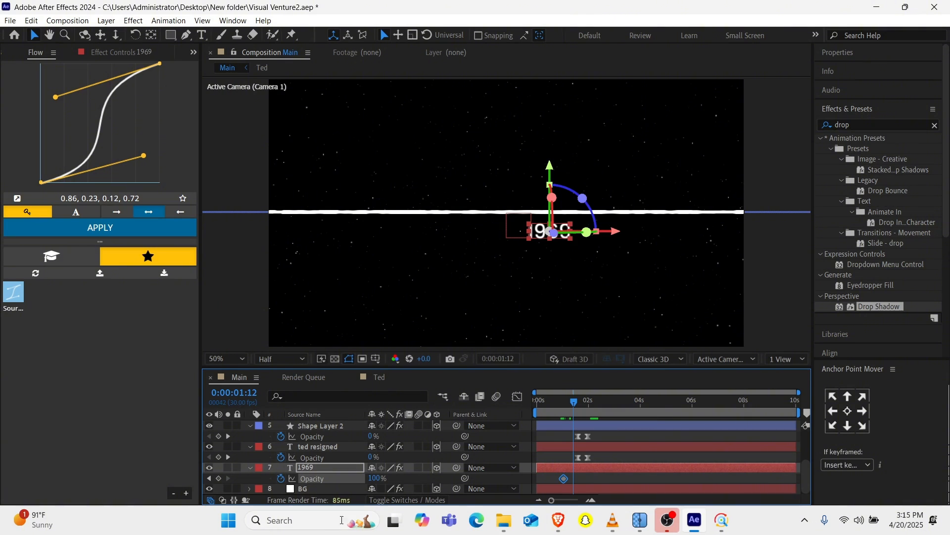
{"action": "left_click", "coordinate": [218, 478]}
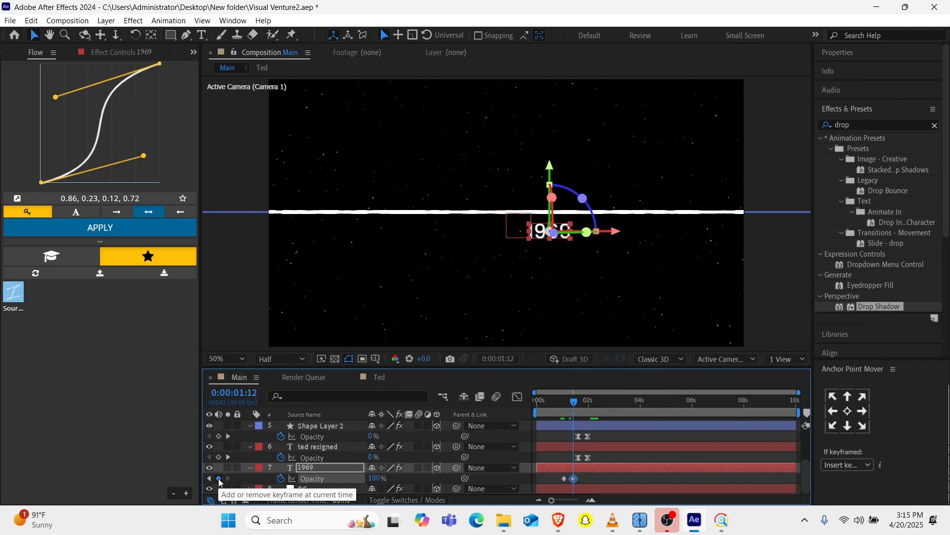
Step: Set the 1969 text's first Opacity keyframe to 30%
{"action": "left_click", "coordinate": [209, 479]}
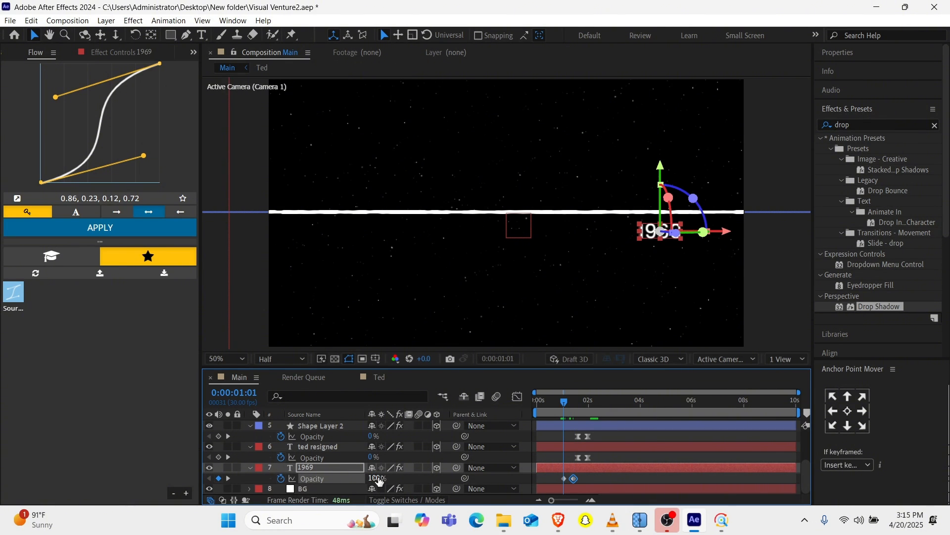
{"action": "left_click", "coordinate": [377, 478]}
{"action": "type", "text": "40"}
{"action": "key", "text": "Return"}
{"action": "left_click", "coordinate": [376, 478]}
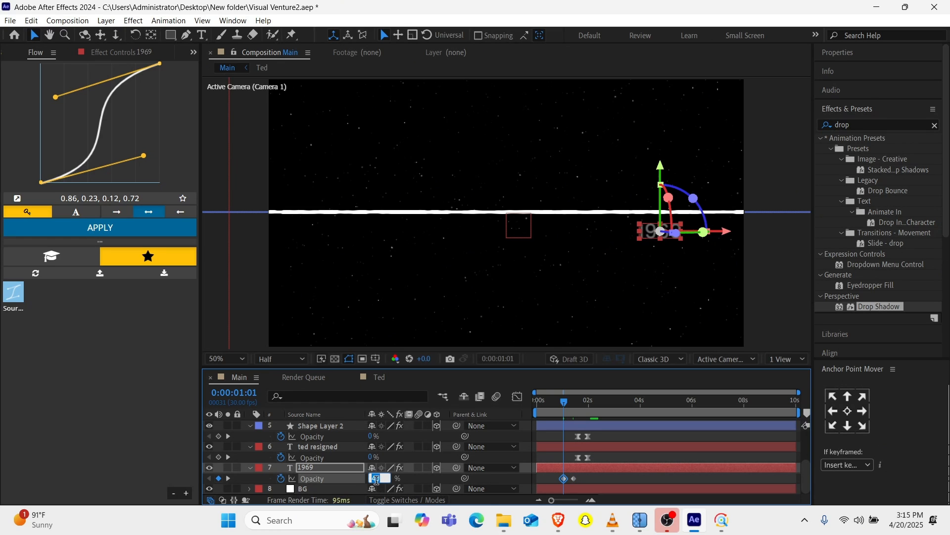
{"action": "type", "text": "30"}
{"action": "key", "text": "Return"}
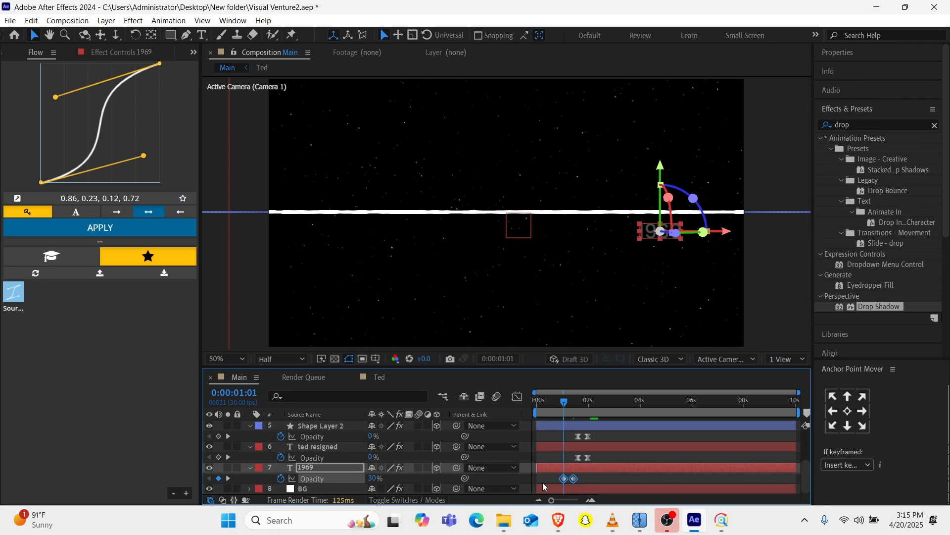
Step: Keyframe Camera 1's Point of Interest and Position, and move both keyframes to about 0:00:00:27
{"action": "scroll", "coordinate": [335, 448], "scroll_direction": "up", "scroll_amount": 3}
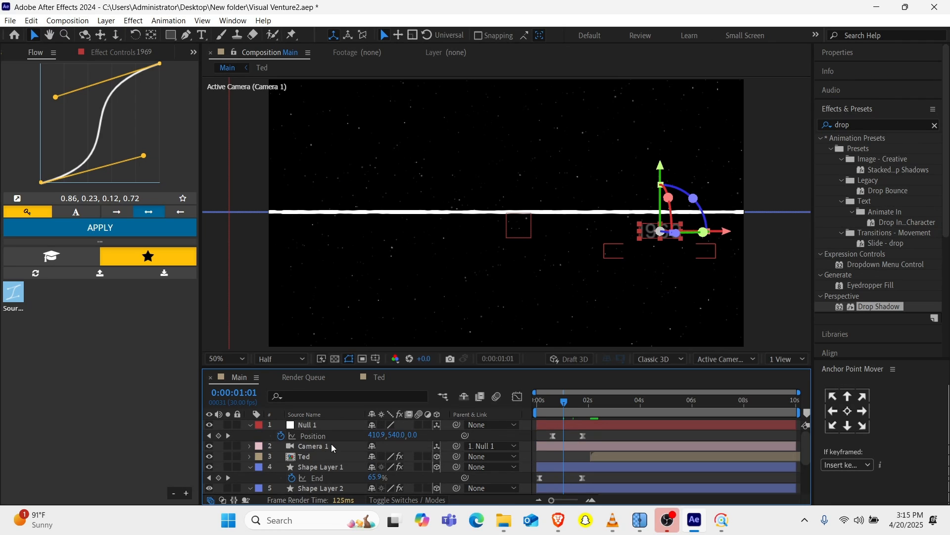
{"action": "left_click", "coordinate": [332, 447]}
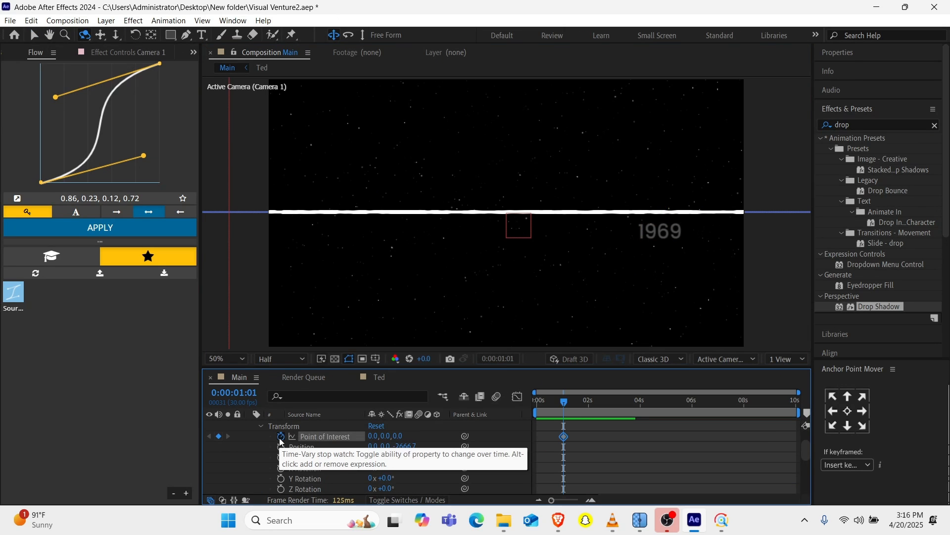
{"action": "left_click", "coordinate": [280, 446]}
{"action": "scroll", "coordinate": [541, 450], "scroll_direction": "up", "scroll_amount": 1}
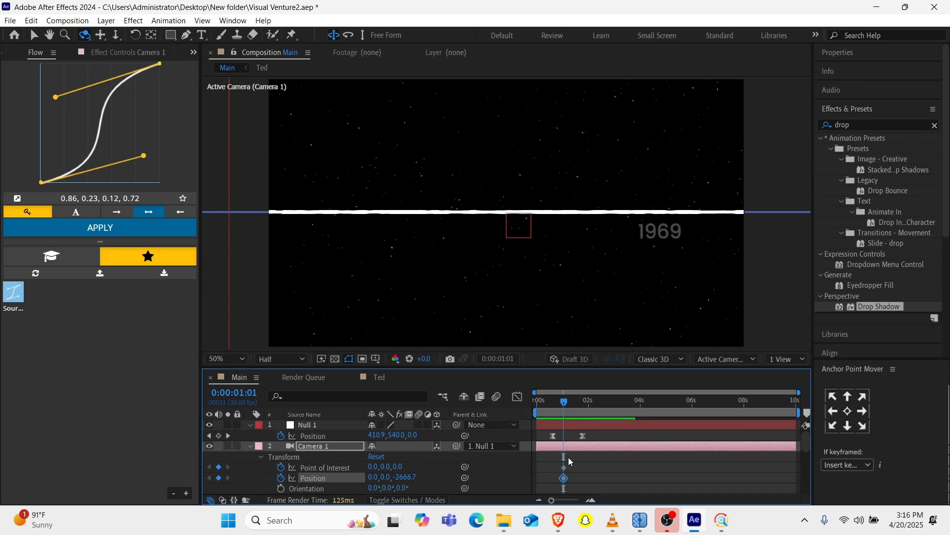
{"action": "left_click_drag", "start_coordinate": [569, 461], "coordinate": [559, 487]}
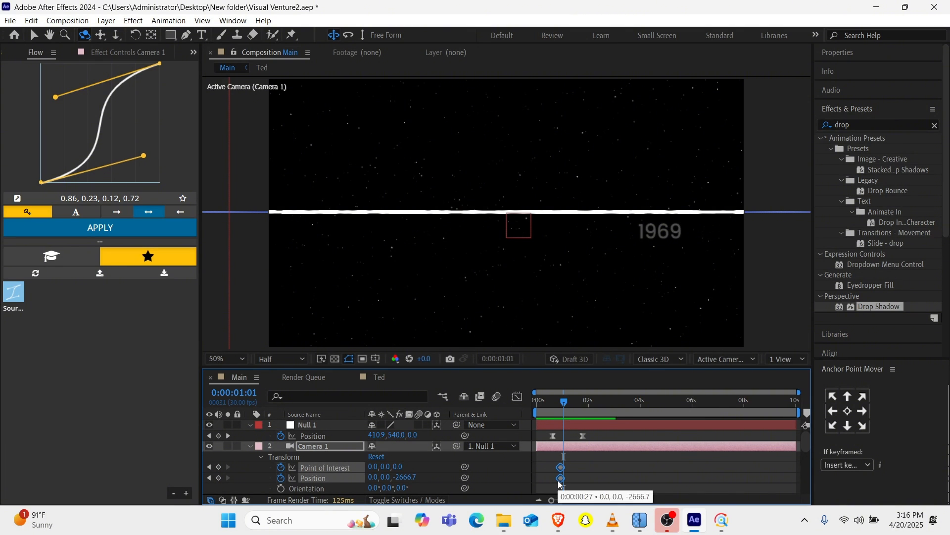
Step: At 0:00:00:00, orbit Camera 1 to Position about -1356, -269, -2640, and Easy Ease all its Point of Interest and Position keyframes
{"action": "left_click", "coordinate": [537, 407]}
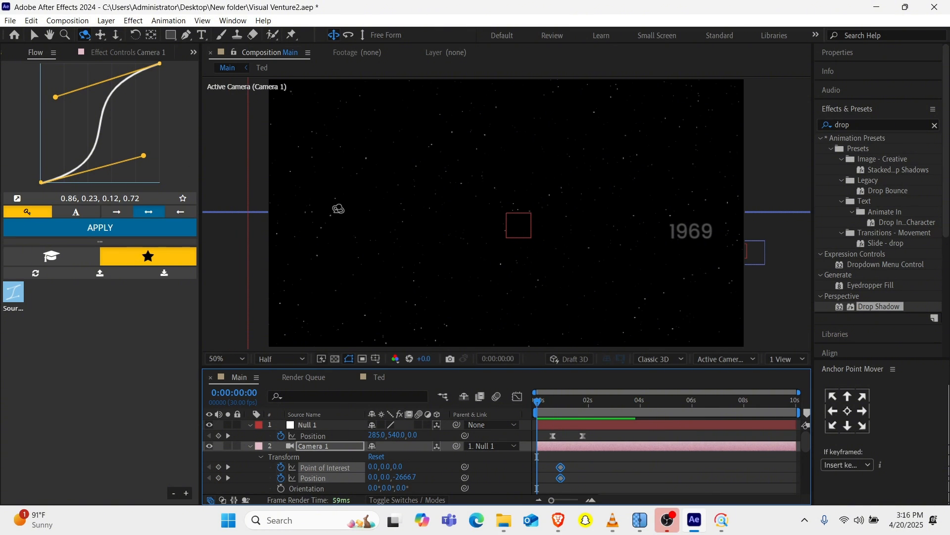
{"action": "left_click_drag", "start_coordinate": [387, 225], "coordinate": [387, 226]}
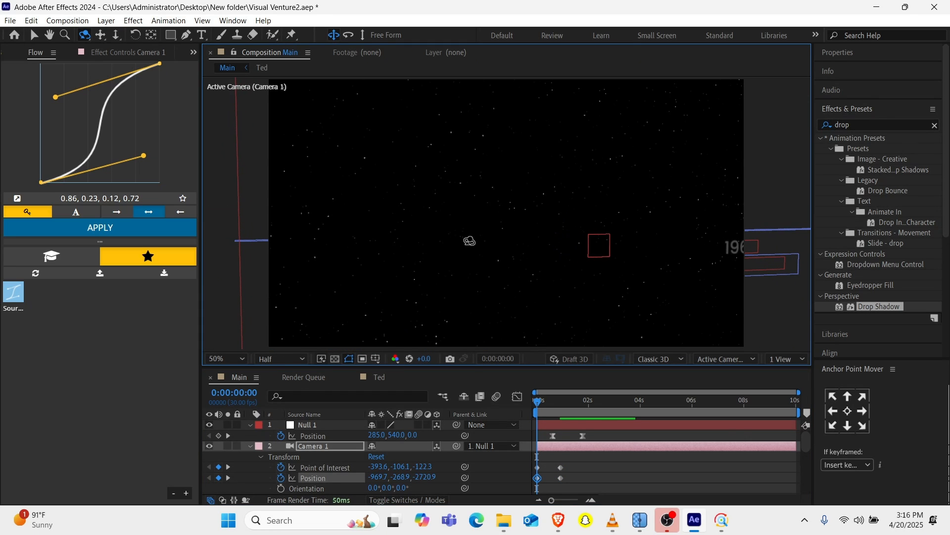
{"action": "left_click_drag", "start_coordinate": [467, 240], "coordinate": [481, 258]}
{"action": "left_click_drag", "start_coordinate": [573, 465], "coordinate": [532, 478]}
{"action": "key", "text": "F9"}
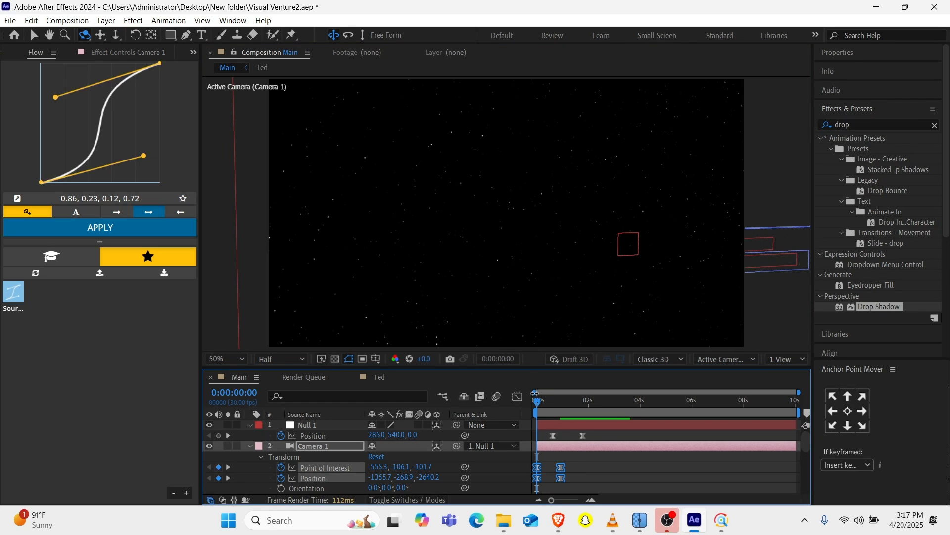
Step: Move Null 1's last Position keyframe to about 2 seconds and preview the animation from the start
{"action": "left_click_drag", "start_coordinate": [538, 403], "coordinate": [566, 404]}
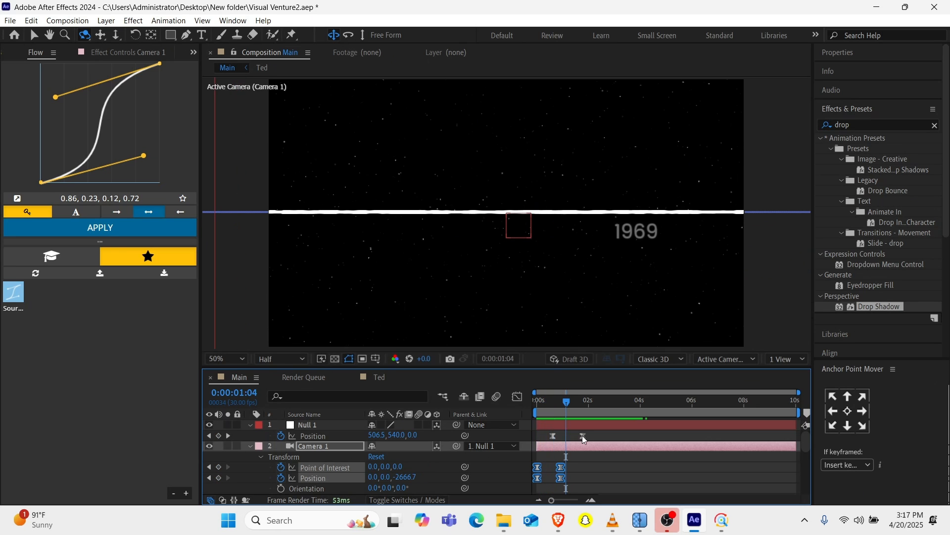
{"action": "left_click_drag", "start_coordinate": [583, 437], "coordinate": [591, 440]}
{"action": "left_click_drag", "start_coordinate": [562, 407], "coordinate": [510, 419]}
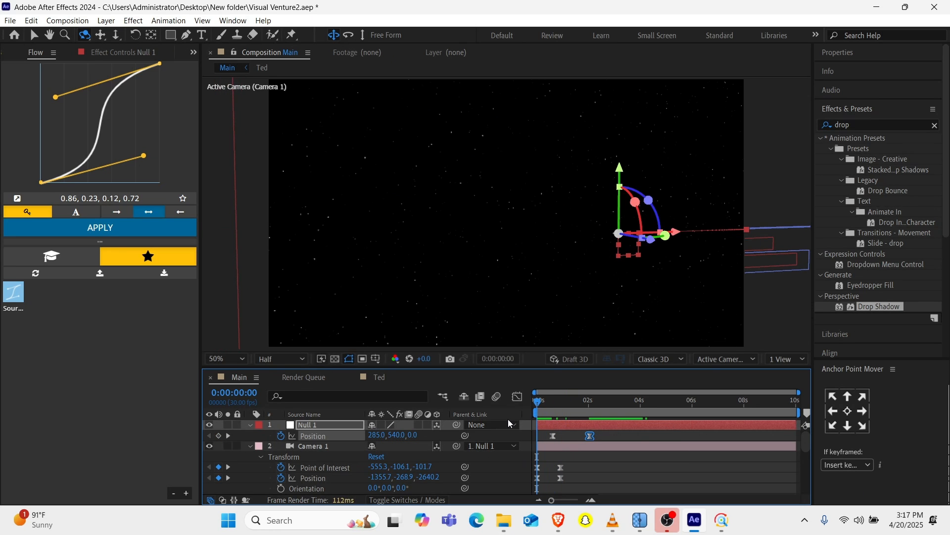
{"action": "key", "text": "space"}
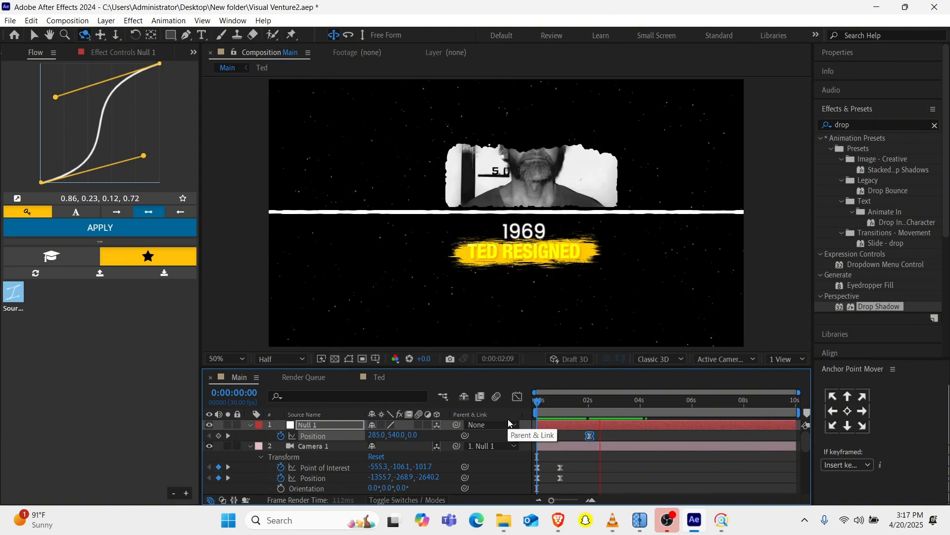
{"action": "key", "text": "space"}
{"action": "key", "text": "space"}
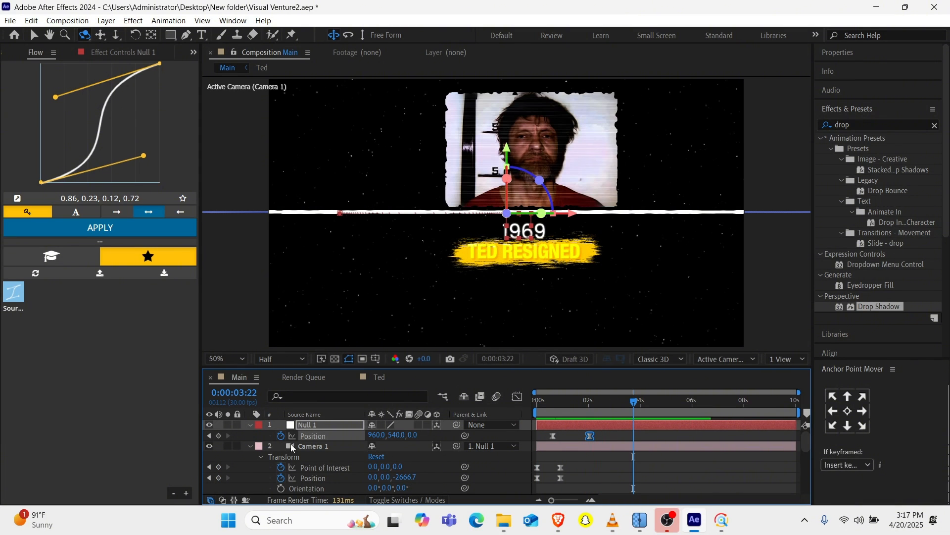
Step: Pan Camera 1 to Position about 71, -83, -2667, move the new Point of Interest and Position keyframes to about 1.5 seconds, and preview
{"action": "left_click", "coordinate": [102, 37]}
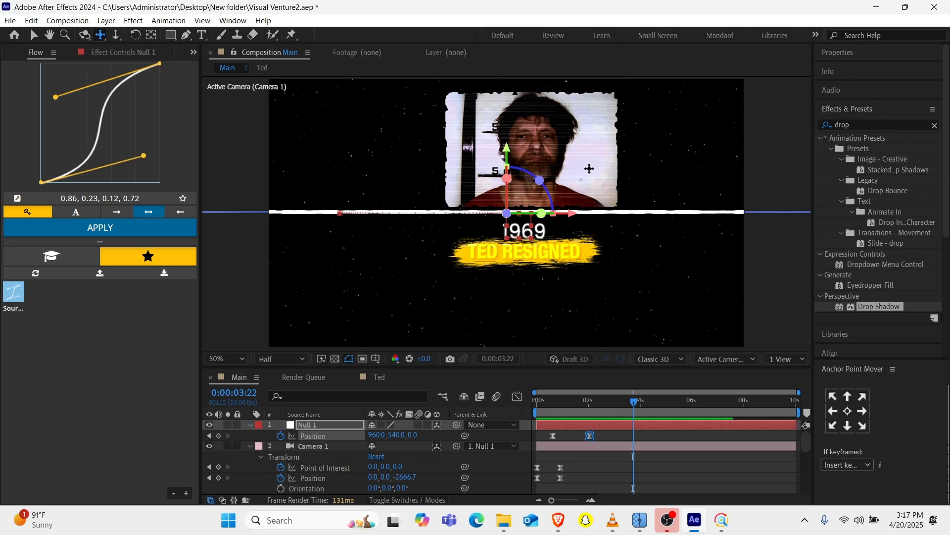
{"action": "left_click_drag", "start_coordinate": [589, 169], "coordinate": [571, 189]}
{"action": "left_click", "coordinate": [592, 416]}
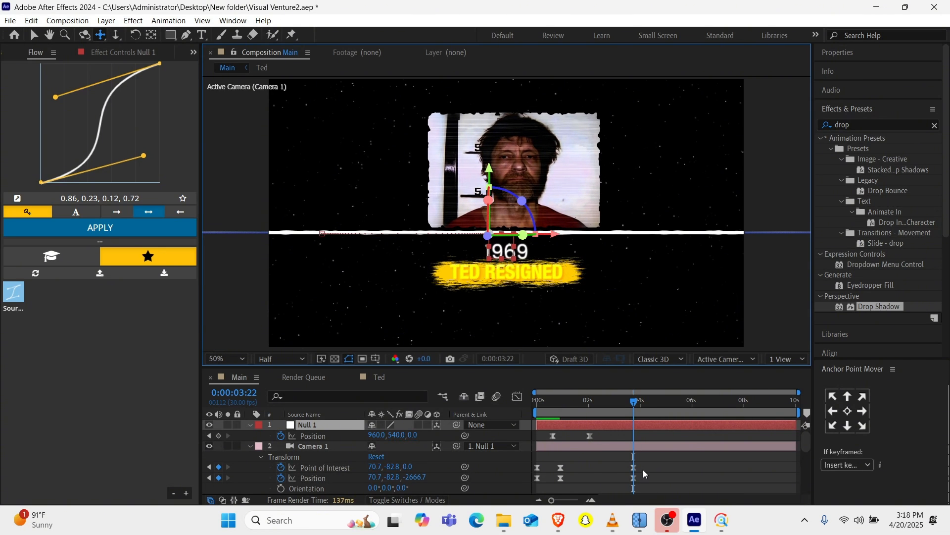
{"action": "left_click_drag", "start_coordinate": [646, 462], "coordinate": [578, 498]}
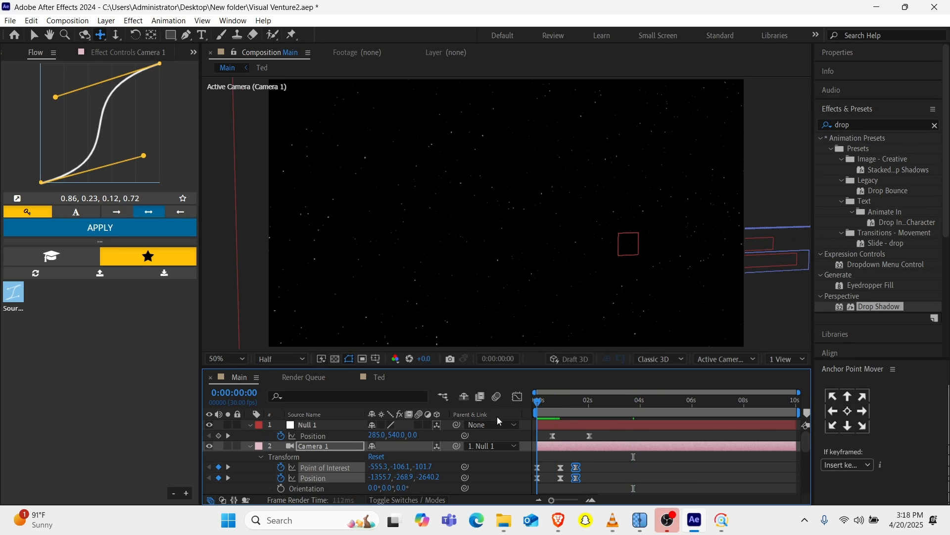
{"action": "key", "text": "Home"}
{"action": "key", "text": "space"}
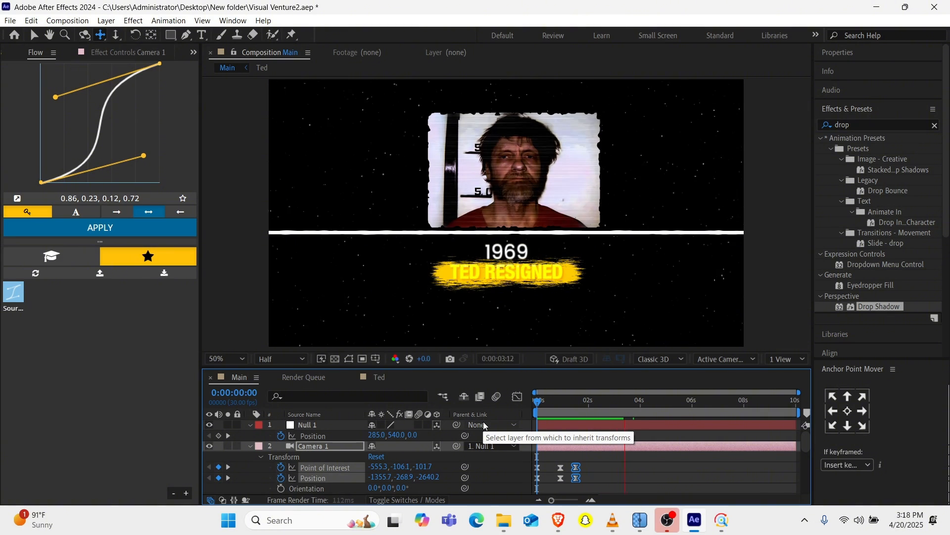
{"action": "key", "text": "space"}
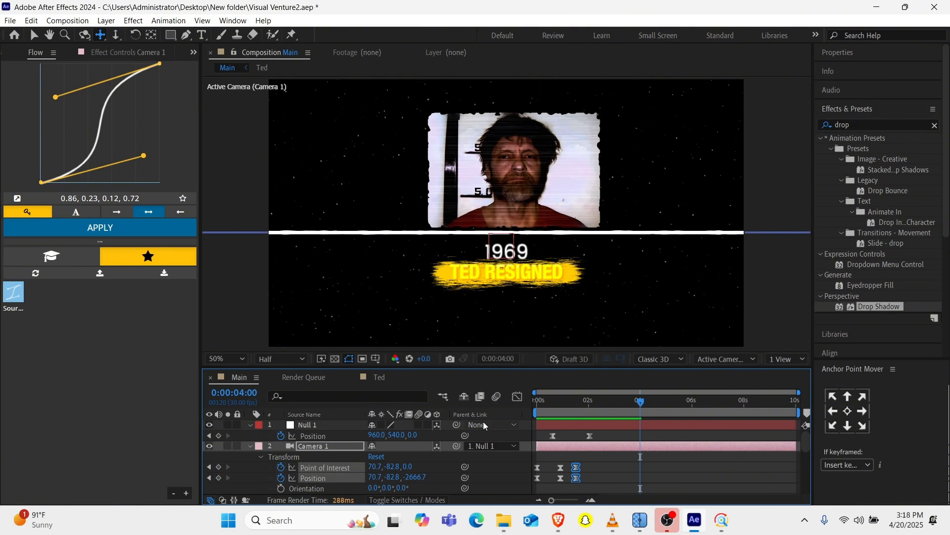
Step: Collapse the expanded properties of Camera 1, Shape Layer 2, and the ted resigned and 1969 text layers
{"action": "left_click", "coordinate": [249, 446]}
{"action": "left_click", "coordinate": [248, 467]}
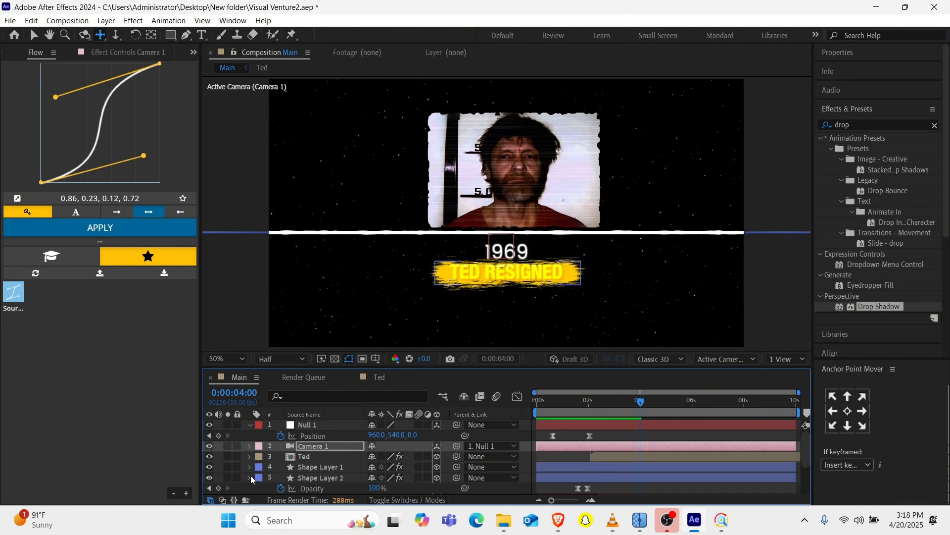
{"action": "left_click", "coordinate": [250, 476]}
{"action": "scroll", "coordinate": [290, 482], "scroll_direction": "down", "scroll_amount": 2}
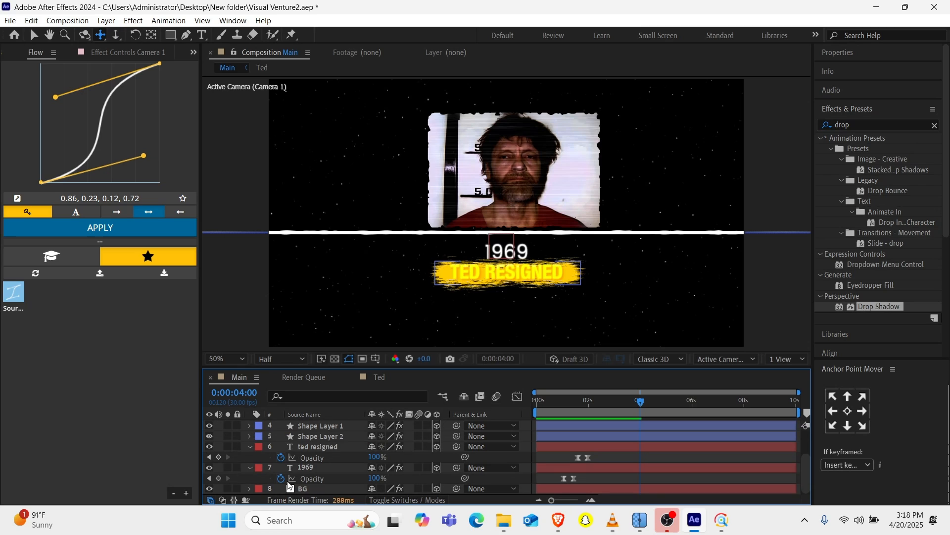
{"action": "left_click", "coordinate": [252, 468]}
{"action": "left_click", "coordinate": [253, 457]}
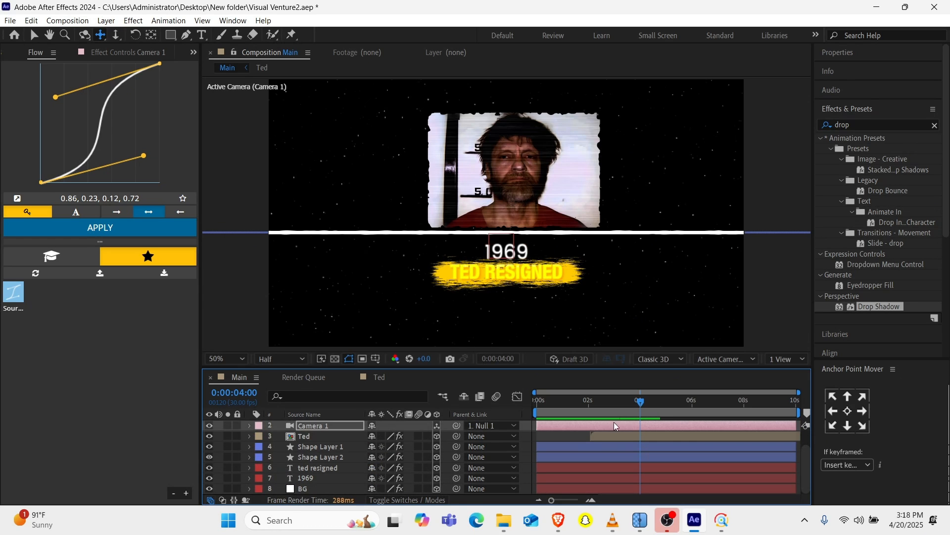
Step: Create a new adjustment layer in the Main composition
{"action": "left_click", "coordinate": [106, 20]}
{"action": "mouse_move", "coordinate": [118, 31]}
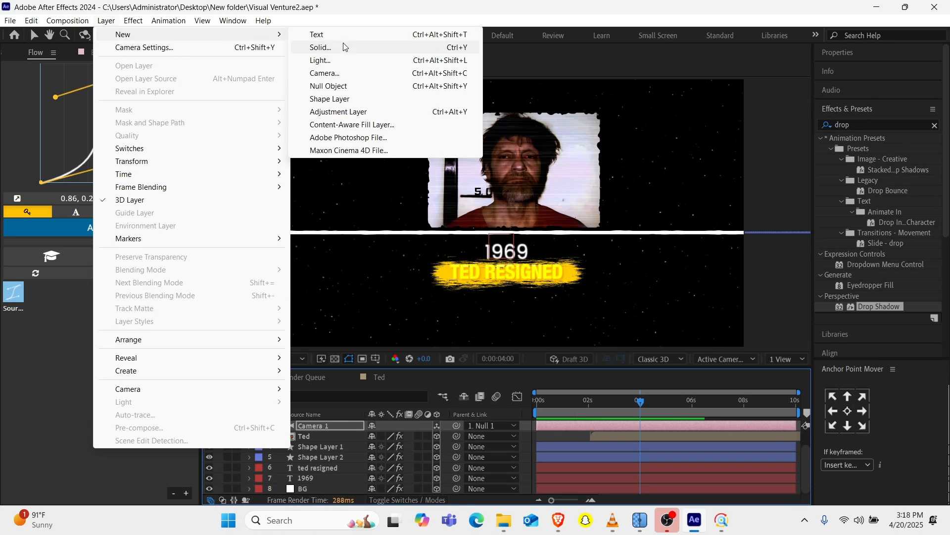
{"action": "left_click", "coordinate": [346, 112]}
Step: Search the effects for transform and apply the Distort Transform effect to the new adjustment layer
{"action": "left_click", "coordinate": [866, 125]}
{"action": "key", "text": "BackSpace"}
{"action": "key", "text": "BackSpace"}
{"action": "key", "text": "BackSpace"}
{"action": "key", "text": "BackSpace"}
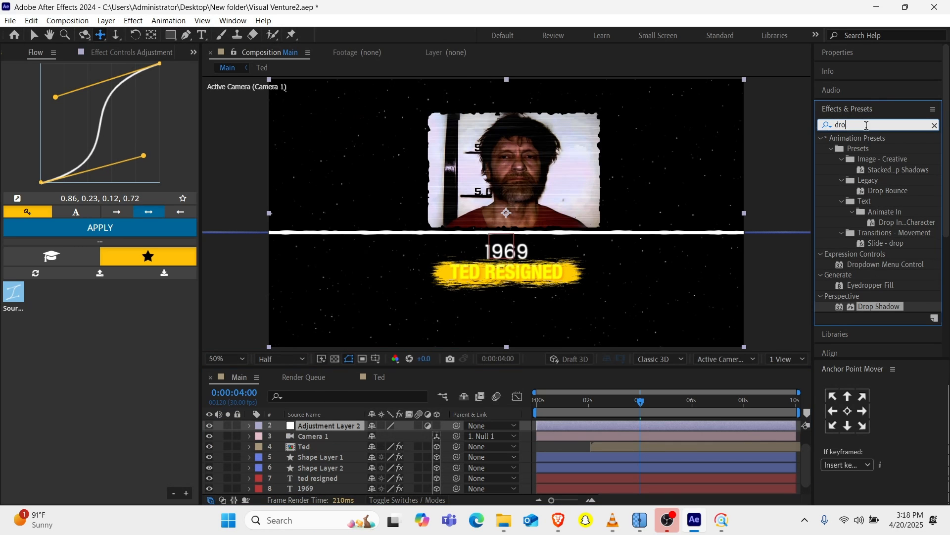
{"action": "type", "text": "tyrans"}
{"action": "key", "text": "BackSpace"}
{"action": "key", "text": "BackSpace"}
{"action": "key", "text": "BackSpace"}
{"action": "key", "text": "BackSpace"}
{"action": "key", "text": "BackSpace"}
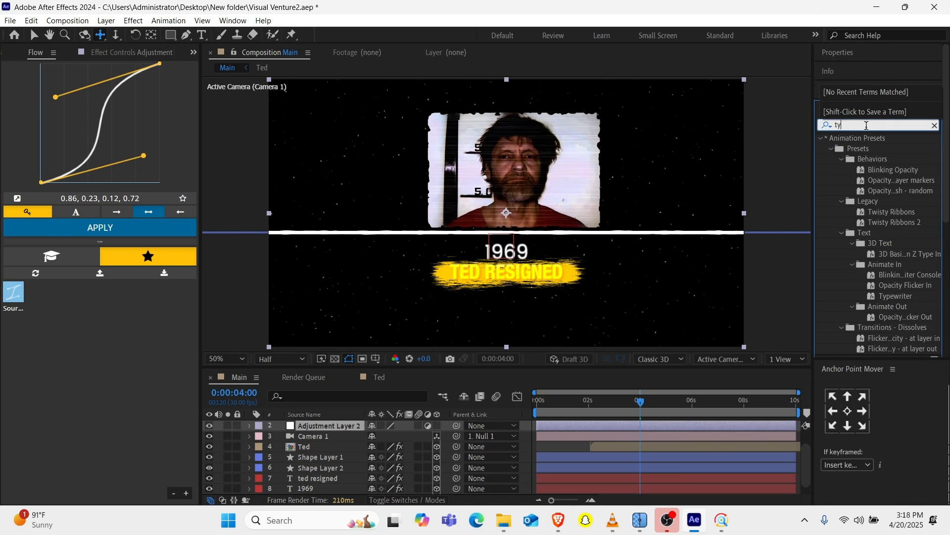
{"action": "type", "text": "ransform"}
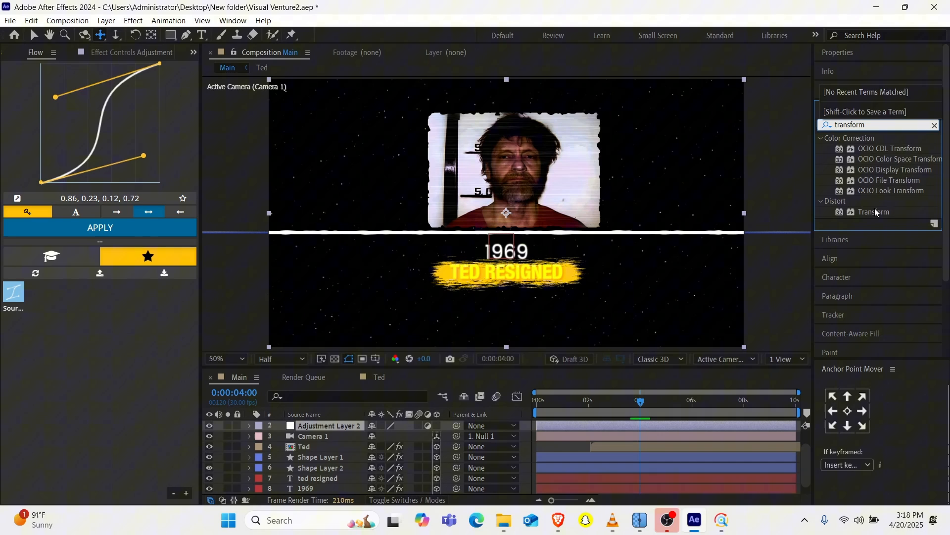
{"action": "left_click_drag", "start_coordinate": [876, 212], "coordinate": [697, 247]}
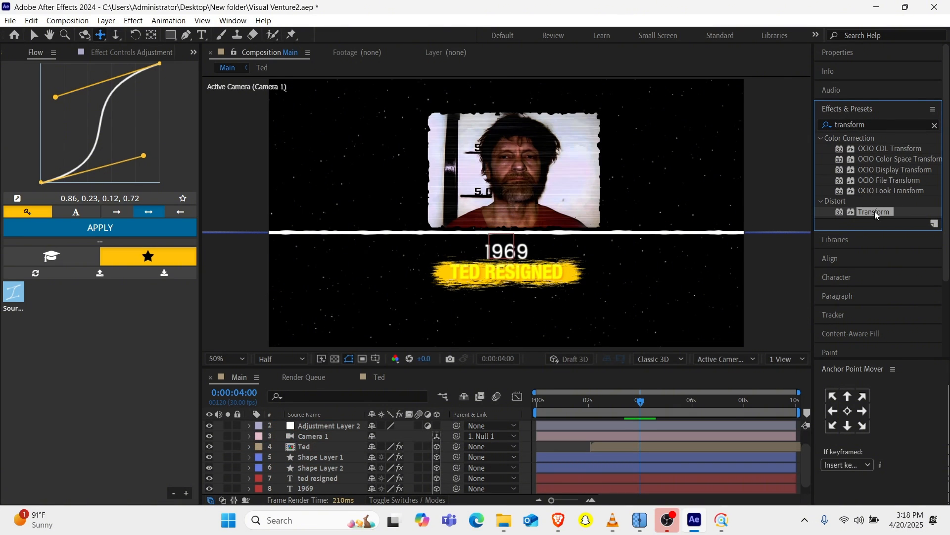
Step: Place the adjustment layer above Null 1 in the layer stack and collapse Null 1's Position property
{"action": "mouse_move", "coordinate": [311, 410]}
{"action": "left_mouse_down"}
{"action": "mouse_move", "coordinate": [322, 443]}
{"action": "mouse_move", "coordinate": [316, 422]}
{"action": "left_mouse_up"}
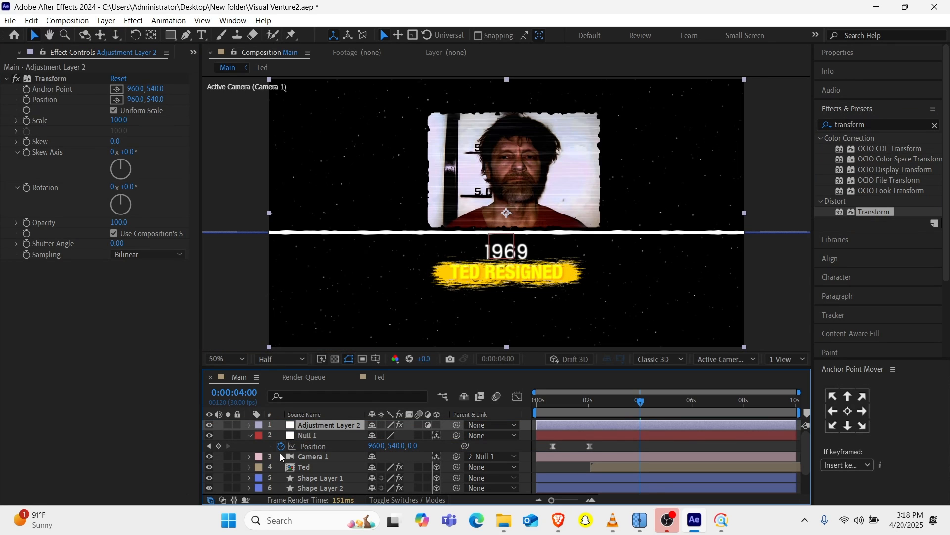
{"action": "left_click", "coordinate": [256, 436]}
{"action": "left_click", "coordinate": [245, 436]}
{"action": "left_click", "coordinate": [247, 436]}
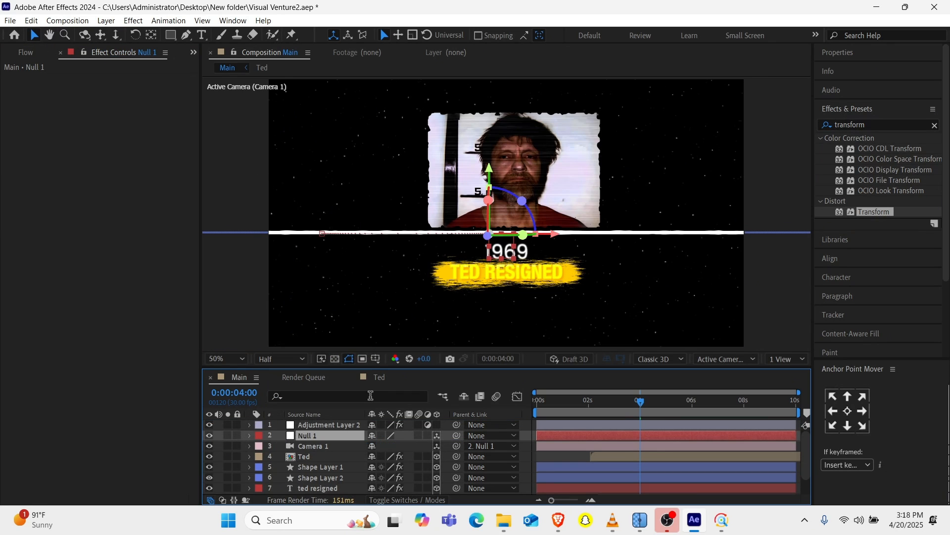
Step: Set the Scale of the adjustment layer's Transform effect to 105
{"action": "left_click", "coordinate": [341, 423]}
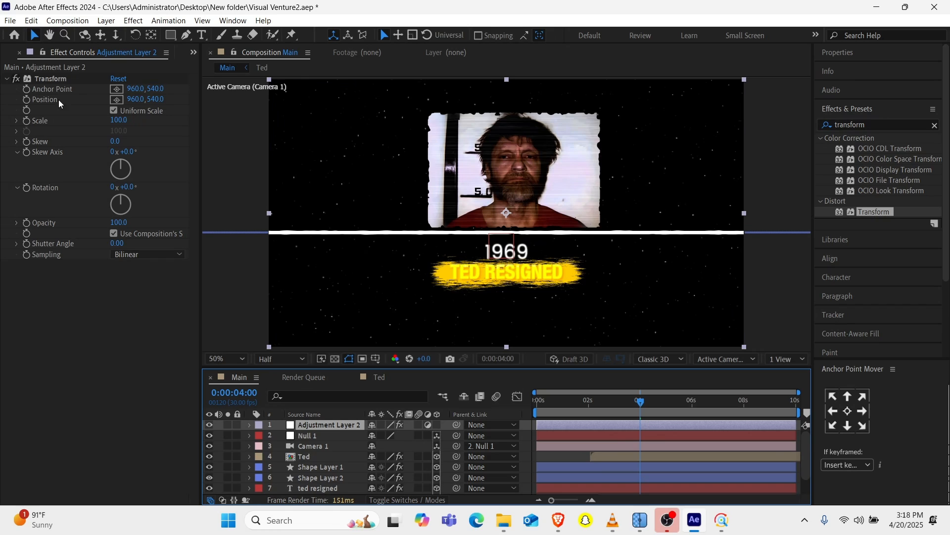
{"action": "left_click", "coordinate": [118, 120]}
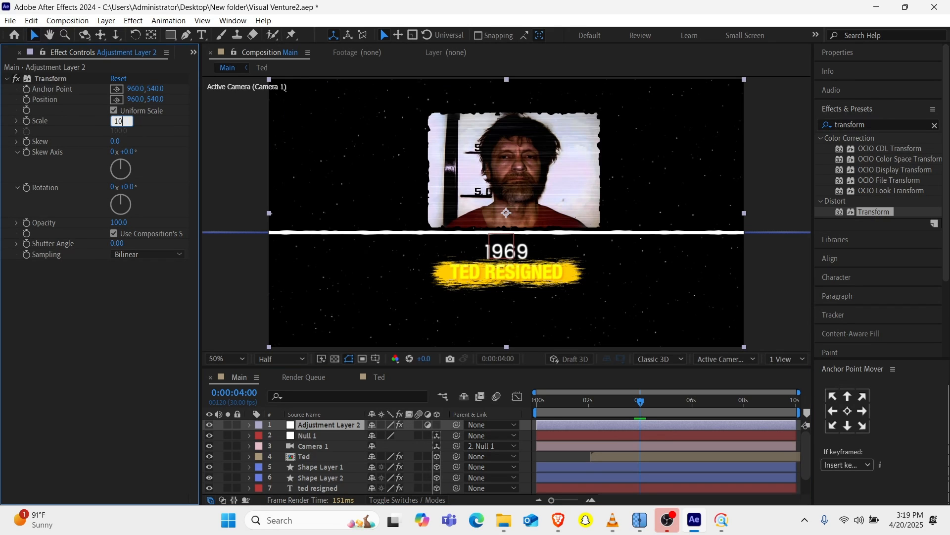
{"action": "key", "text": "Return"}
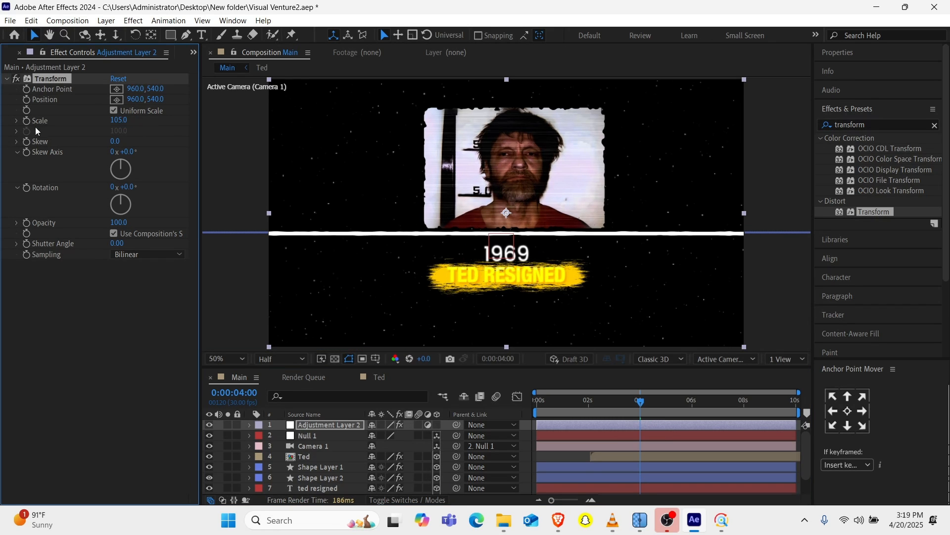
Step: Add the expression wiggle(2,5) to the Transform effect's Position on the adjustment layer, and preview the shake from about 0:00:01:19
{"action": "left_click", "coordinate": [26, 103], "text": "alt"}
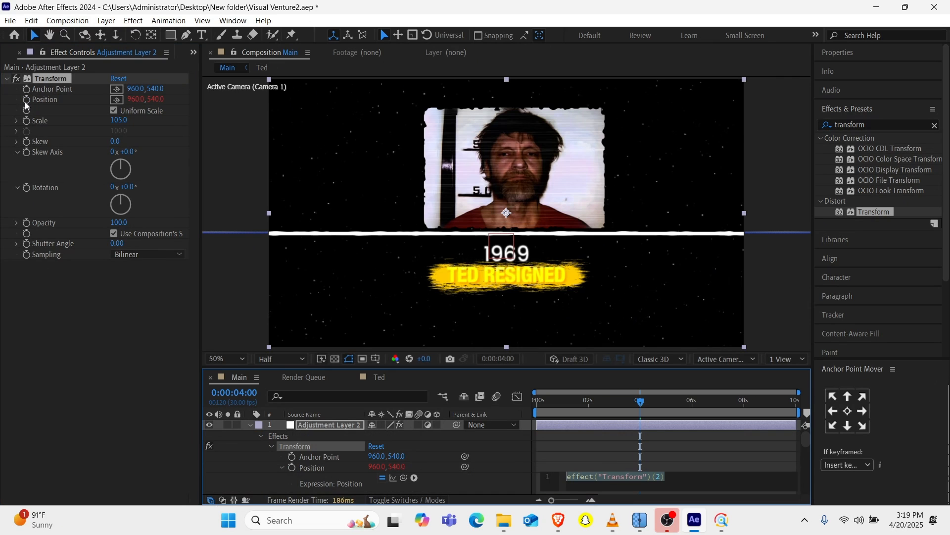
{"action": "type", "text": "wig"}
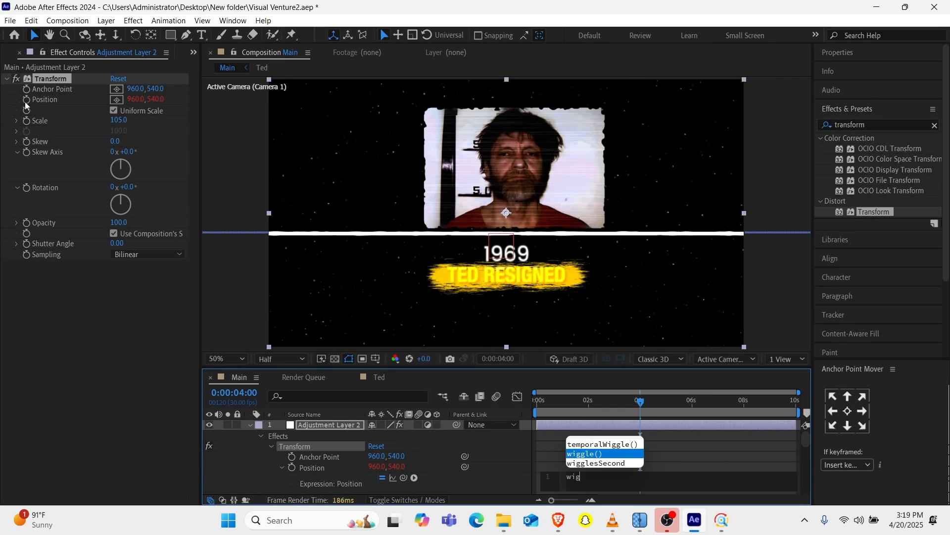
{"action": "type", "text": "gle("}
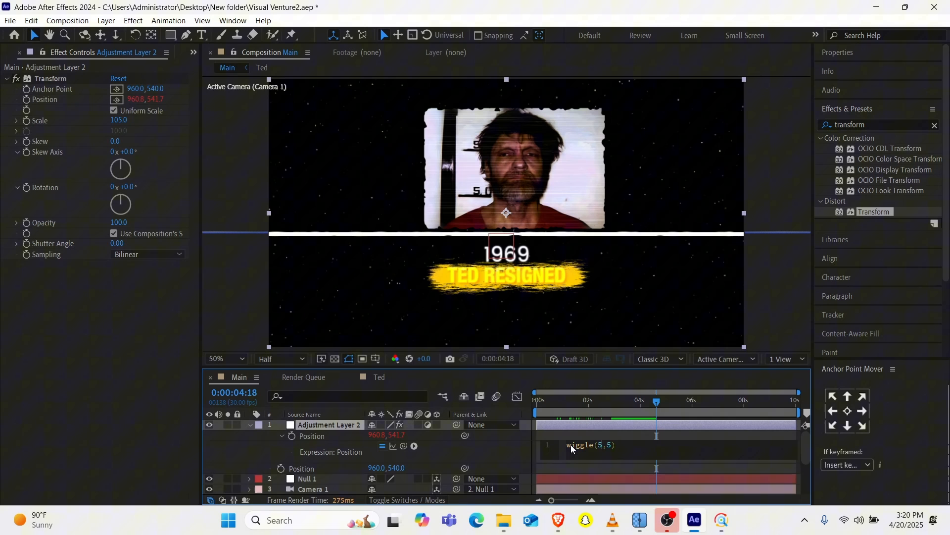
{"action": "type", "text": "2,5"}
{"action": "left_click_drag", "start_coordinate": [621, 403], "coordinate": [580, 407]}
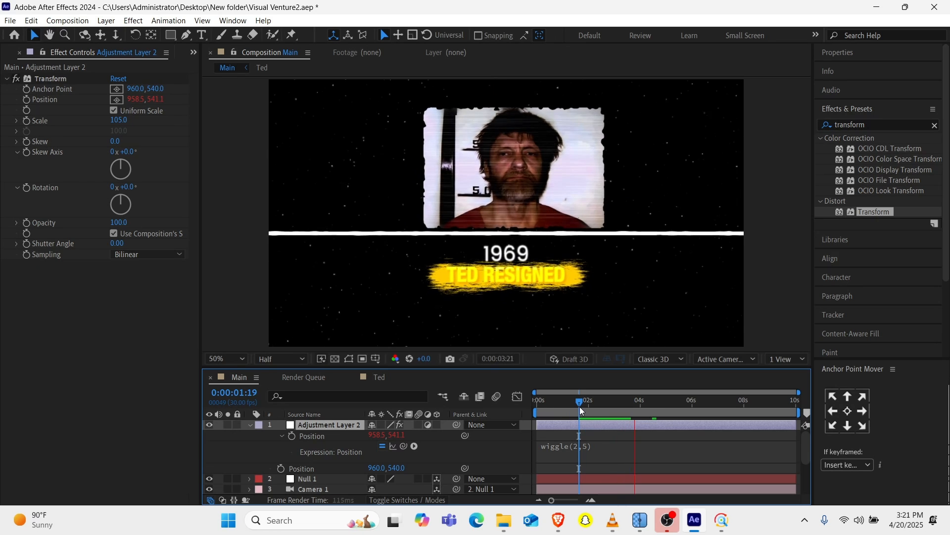
{"action": "key", "text": "space"}
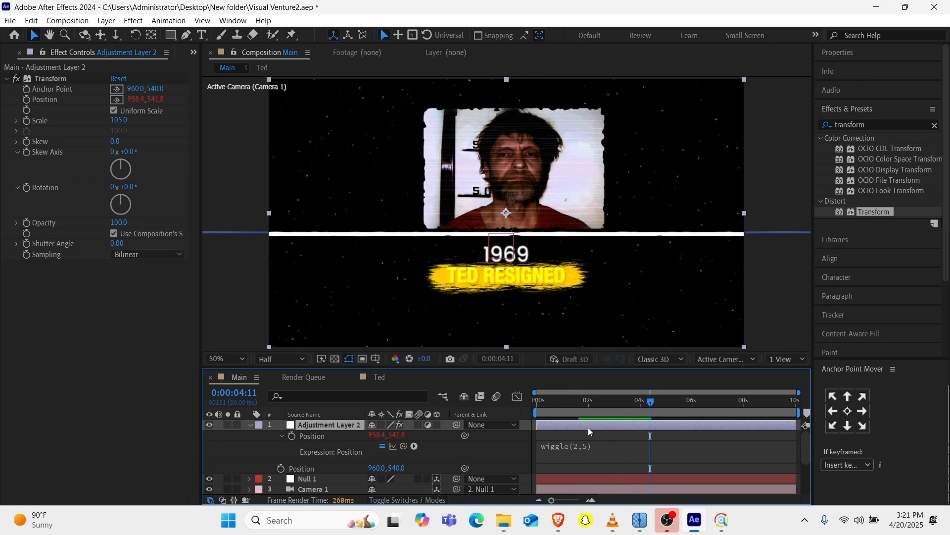
Step: Collapse the adjustment layer's properties and preview the composition again from about 1.6 seconds
{"action": "left_click", "coordinate": [250, 425]}
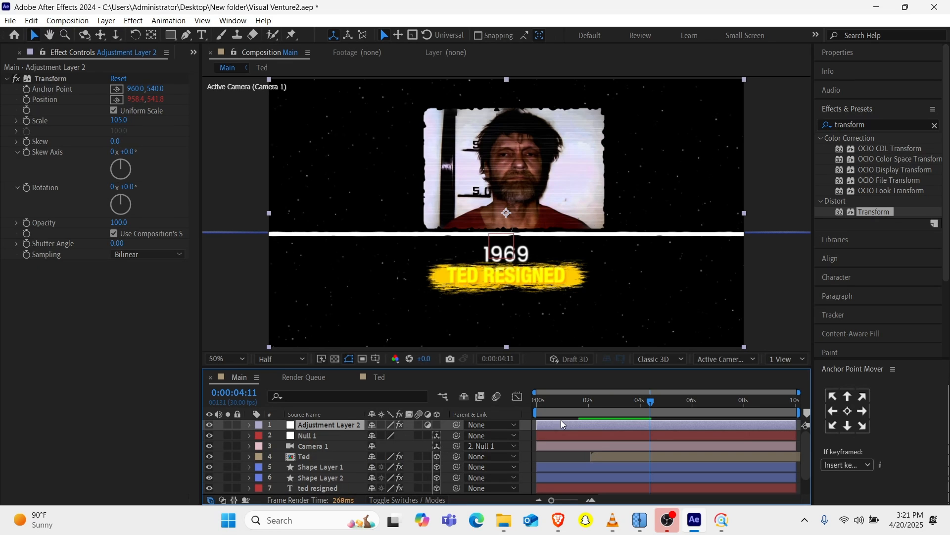
{"action": "mouse_move", "coordinate": [597, 407]}
{"action": "left_mouse_down"}
{"action": "mouse_move", "coordinate": [630, 402]}
{"action": "mouse_move", "coordinate": [581, 406]}
{"action": "left_mouse_up"}
{"action": "key", "text": "space"}
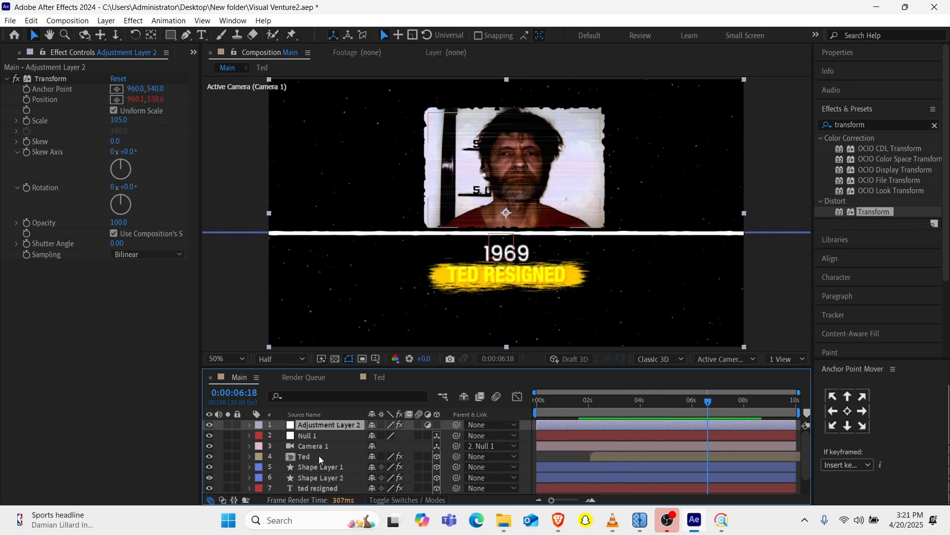
Step: Shift the Ted portrait layer slightly left along its X axis so it is centred above the 1969 text
{"action": "left_click", "coordinate": [319, 457]}
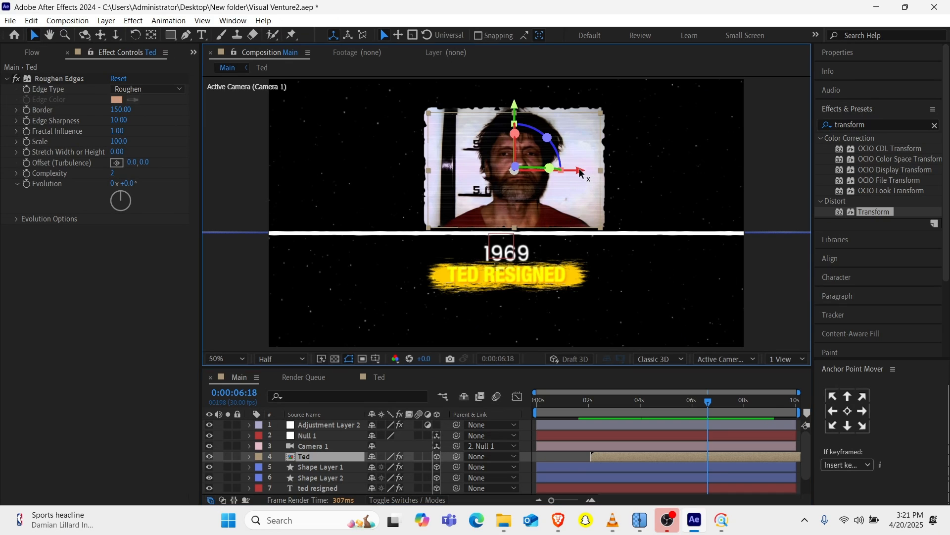
{"action": "left_click_drag", "start_coordinate": [586, 174], "coordinate": [574, 174]}
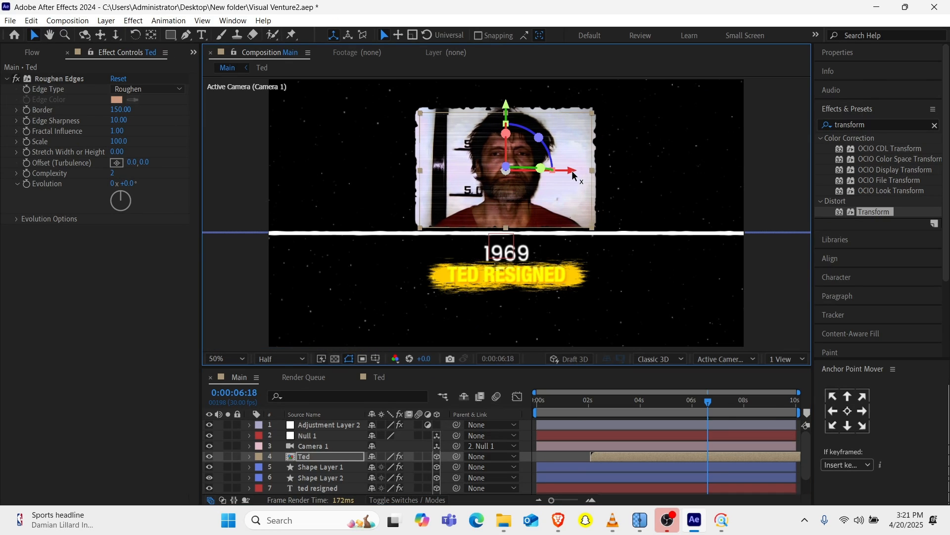